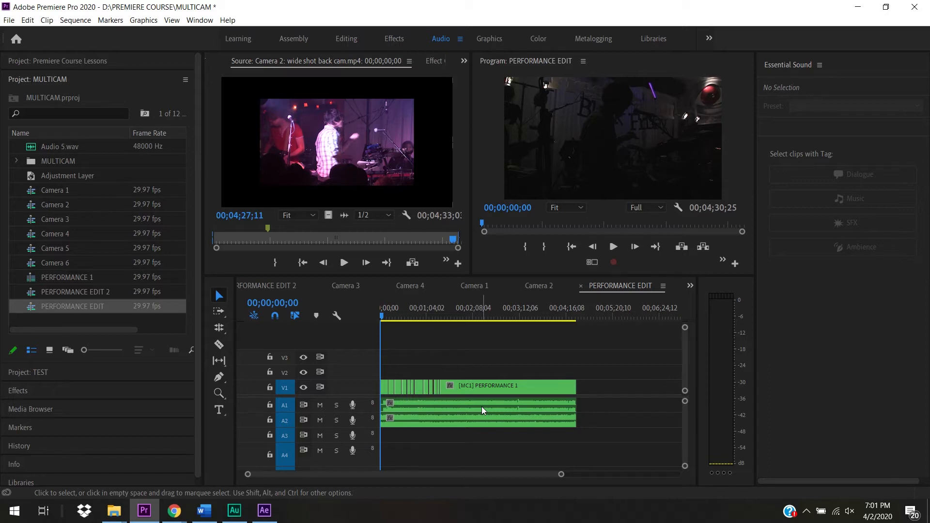
Step: Scrub the PERFORMANCE EDIT sequence to about 00;01;23;06, select its A1 and A2 audio, and return the playhead to the start
left_click_drag(438, 316, 442, 316)
left_click(459, 410)
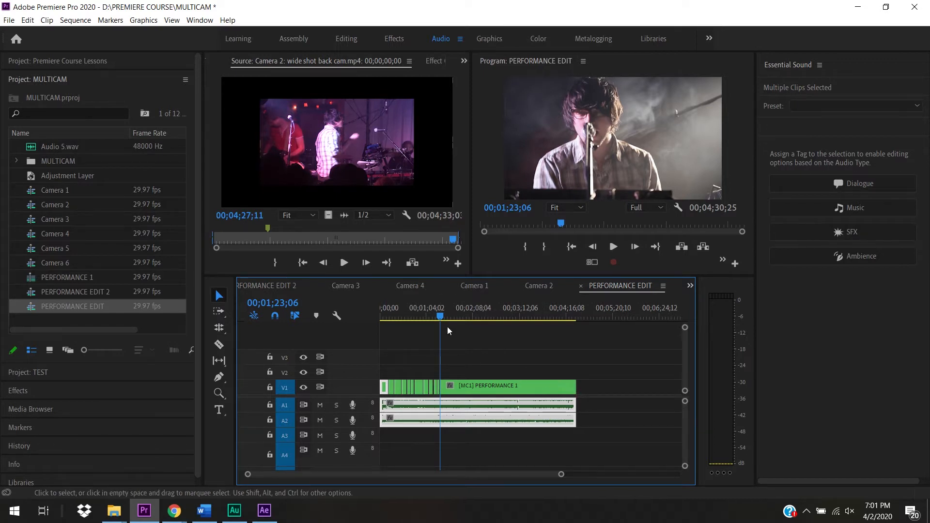
left_click_drag(440, 317, 360, 407)
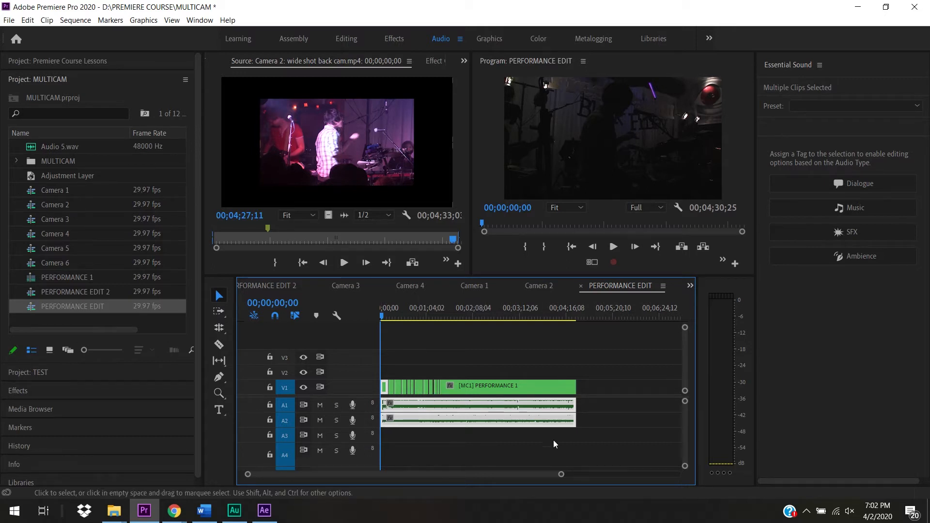
Step: Set the master track of the PERFORMANCE EDIT sequence to 2 output channels
left_click_drag(562, 475, 530, 477)
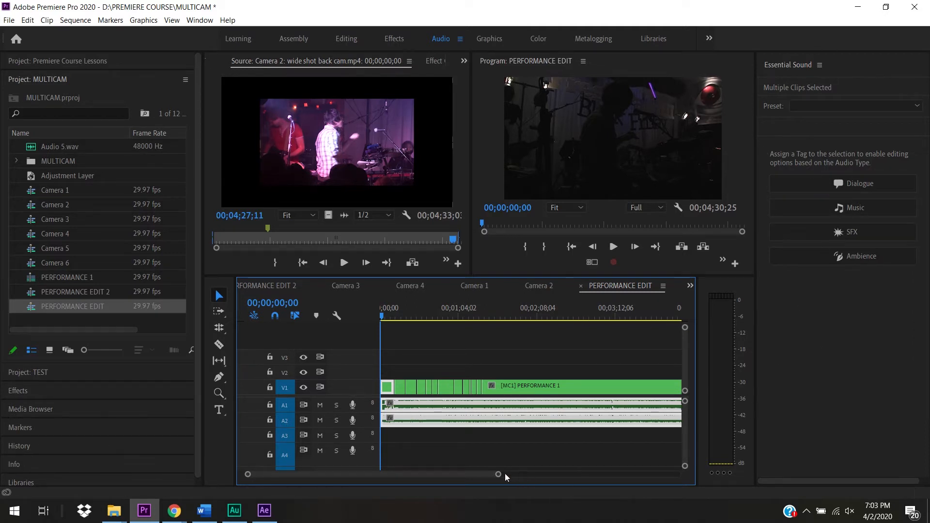
mouse_move(499, 476)
left_mouse_down()
mouse_move(550, 476)
mouse_move(515, 482)
left_mouse_up()
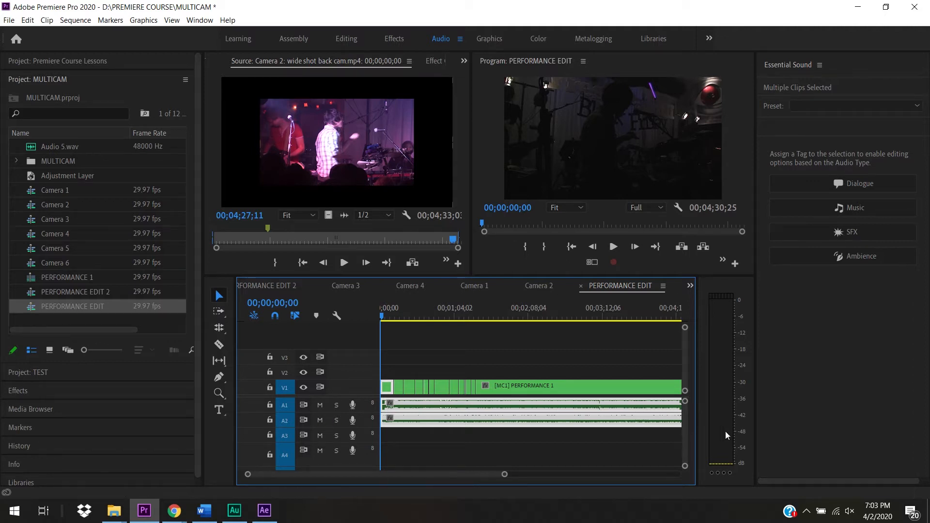
scroll(685, 420, "down", 3)
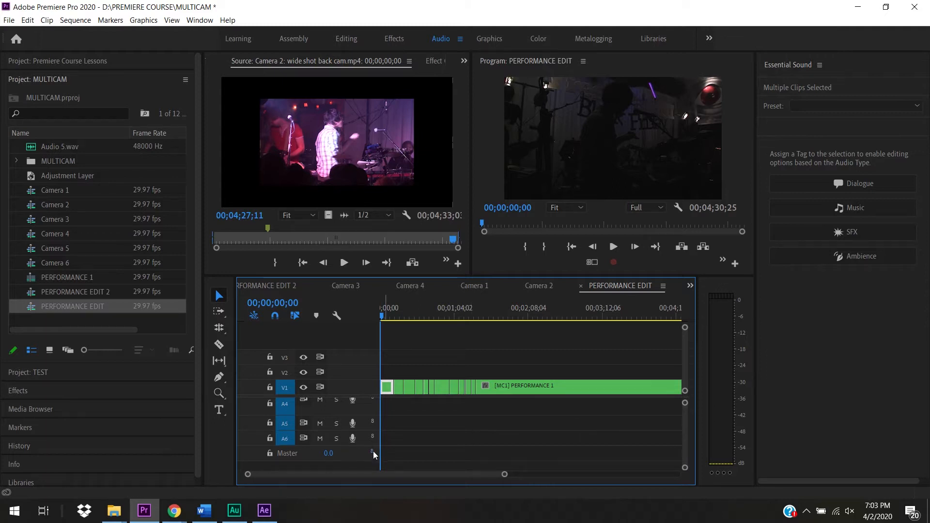
left_click(374, 453)
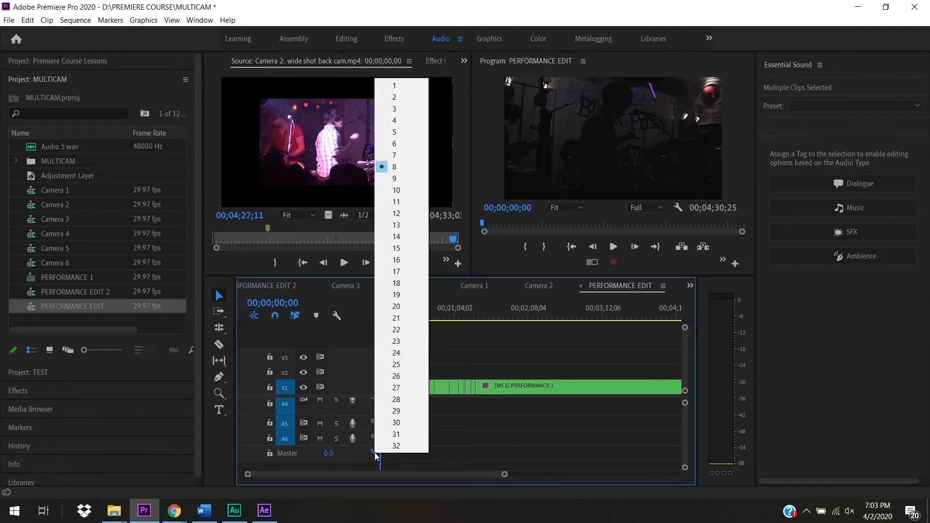
left_click(397, 99)
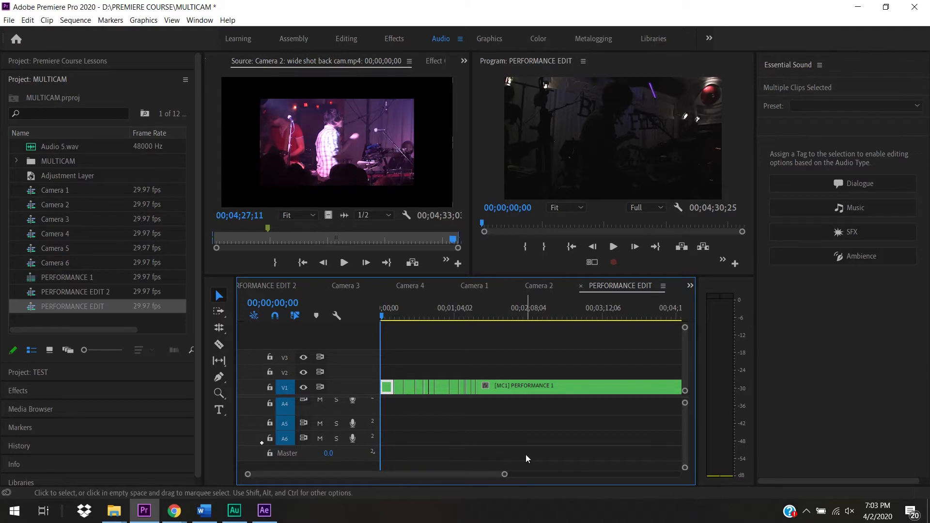
scroll(684, 417, "up", 3)
scroll(686, 416, "up", 1)
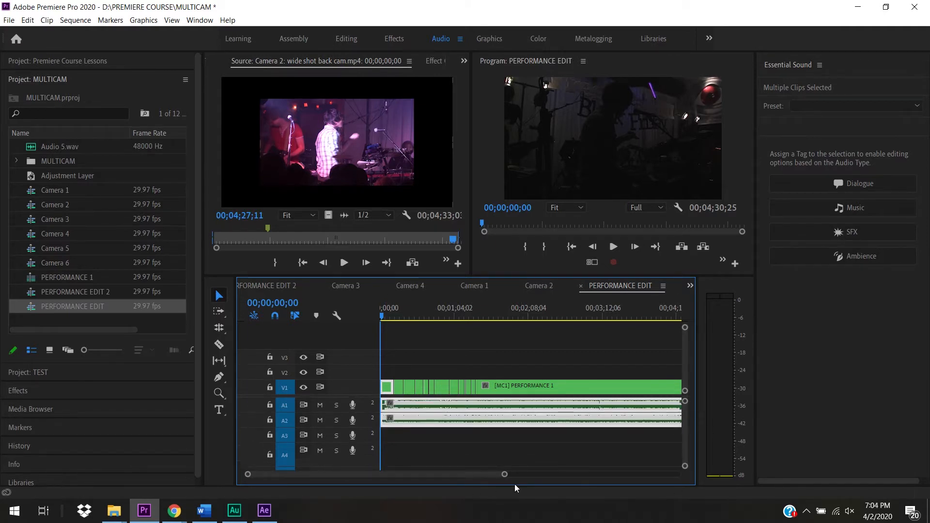
Step: Play the opening of PERFORMANCE EDIT to check the stereo audio output, and return the playhead to the start
key("space")
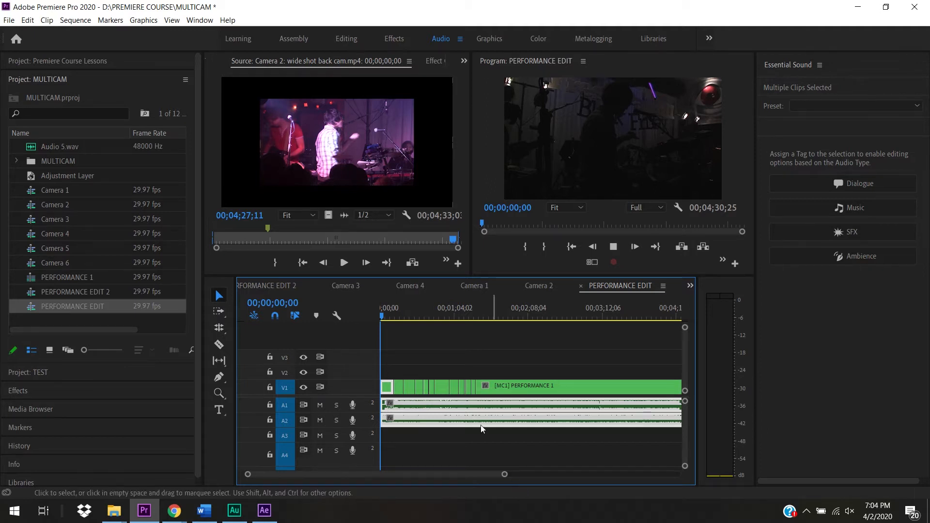
left_click(390, 318)
left_click_drag(391, 318, 382, 320)
Step: Open the PERFORMANCE EDIT 2 sequence and view the waveforms of the A3 and A4 audio clips in the Source monitor
left_click(274, 287)
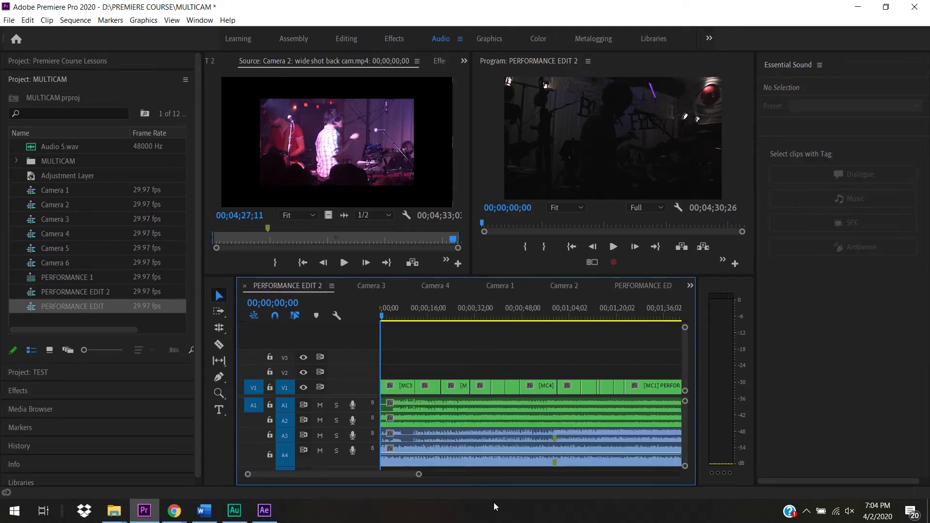
double_click(598, 433)
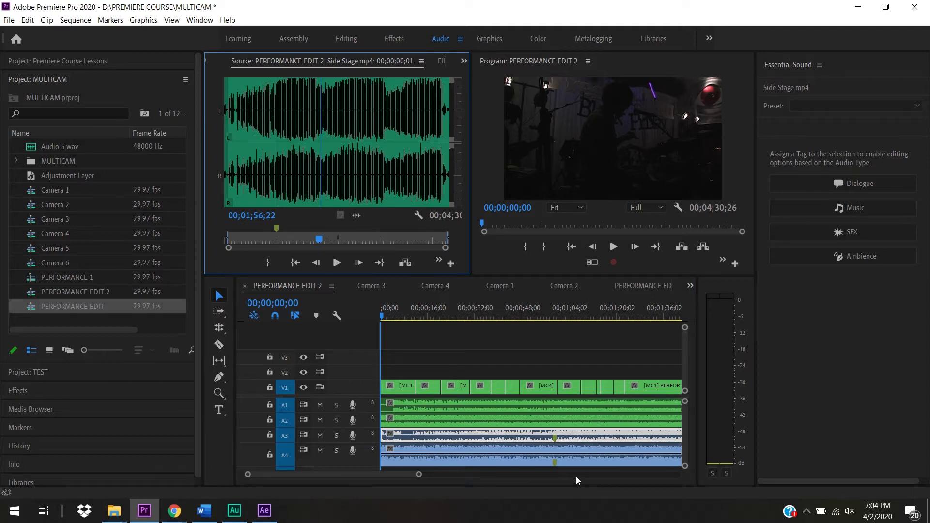
double_click(572, 463)
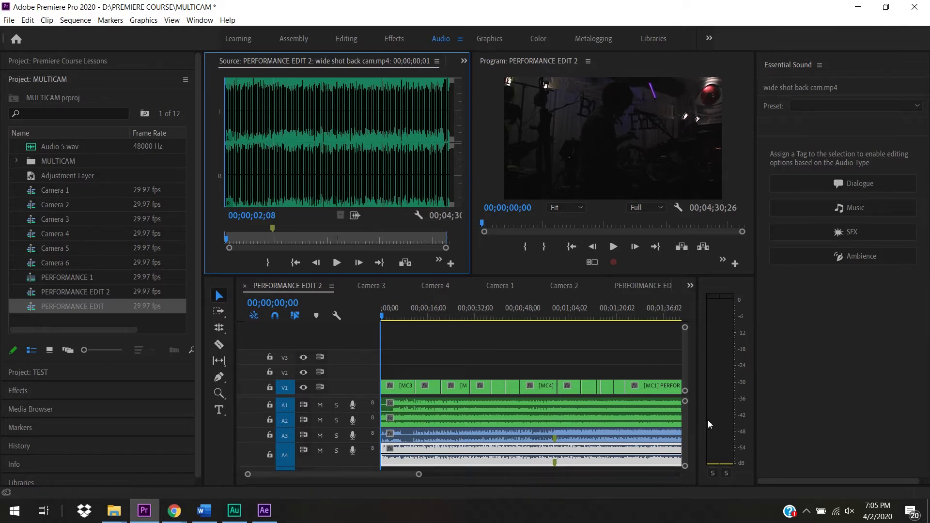
left_click_drag(683, 413, 686, 409)
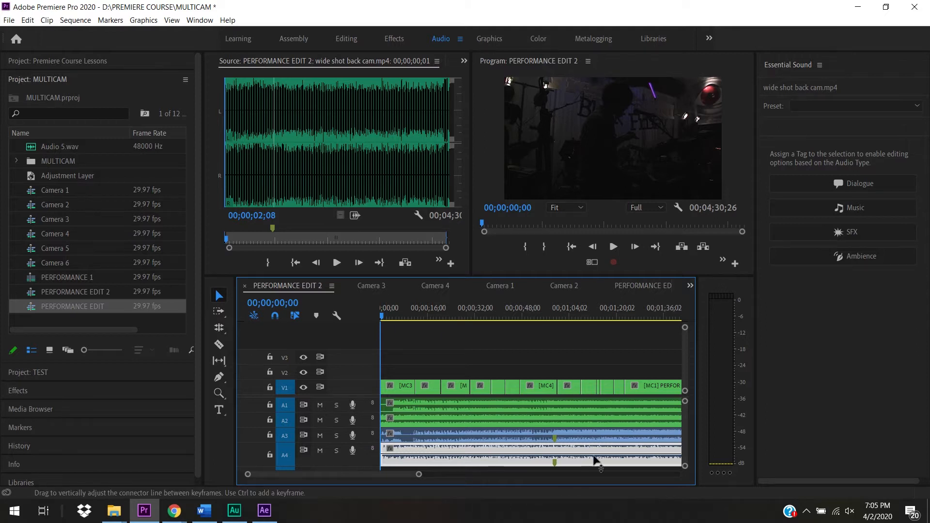
Step: Select the camera audio clips on A3 and A4 in turn, and the linked multicam audio on A1 and A2
left_click(478, 438)
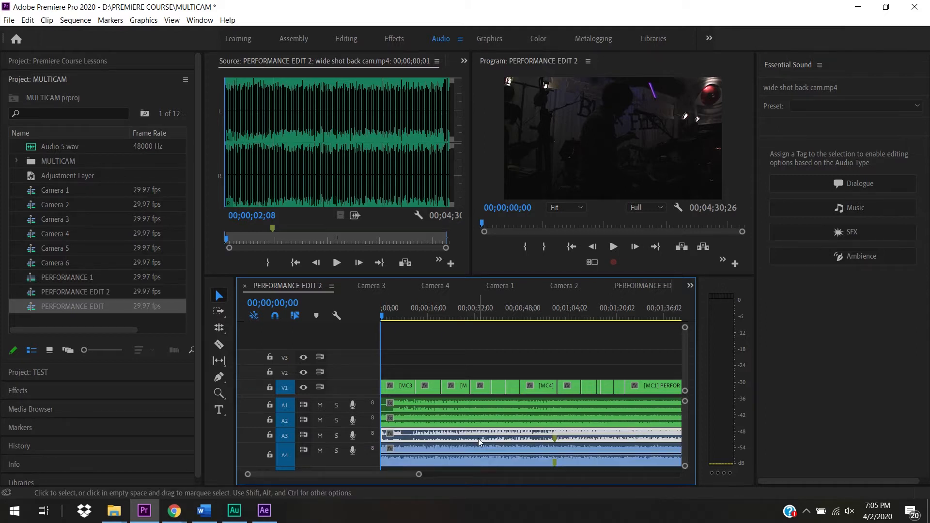
left_click(478, 453)
left_click(478, 440)
left_click(468, 419)
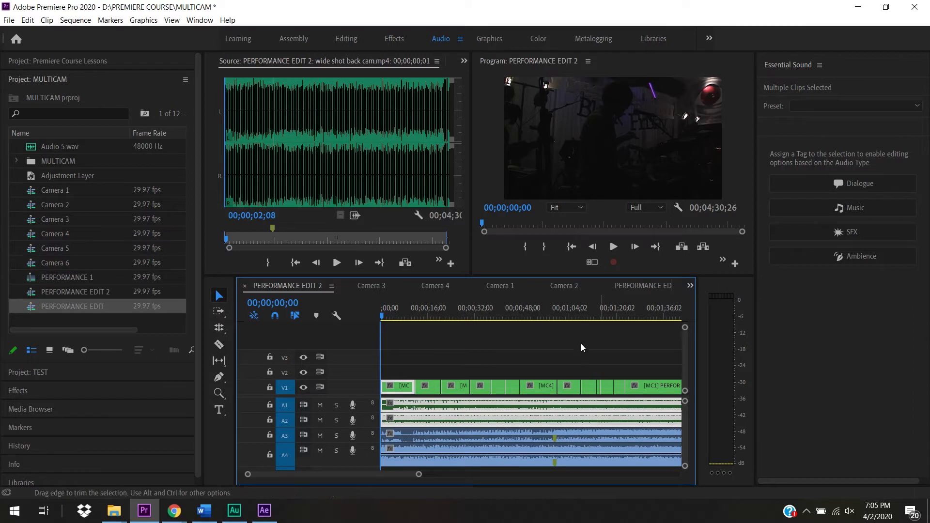
left_click(558, 346)
left_click(541, 406)
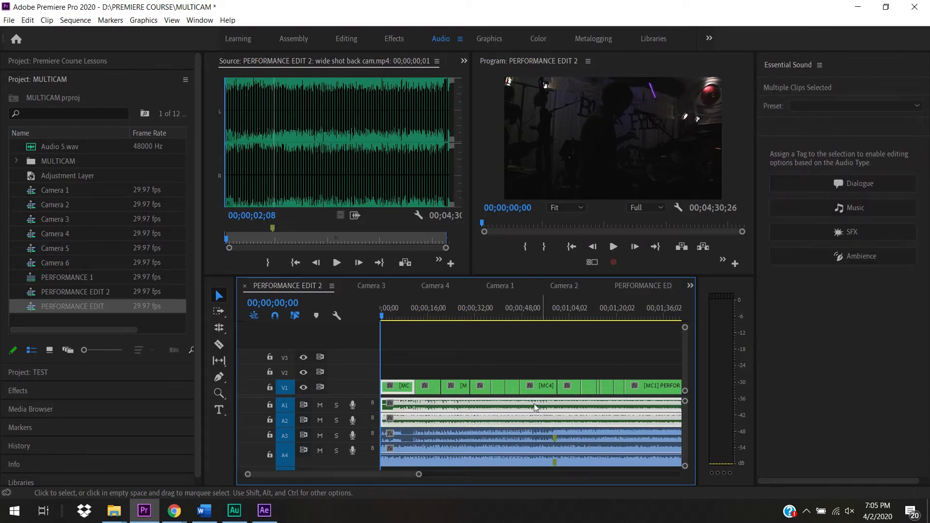
Step: Try unlinking the first V1 multicam clip from its A1 and A2 audio, testing the selection of each part
right_click(404, 403)
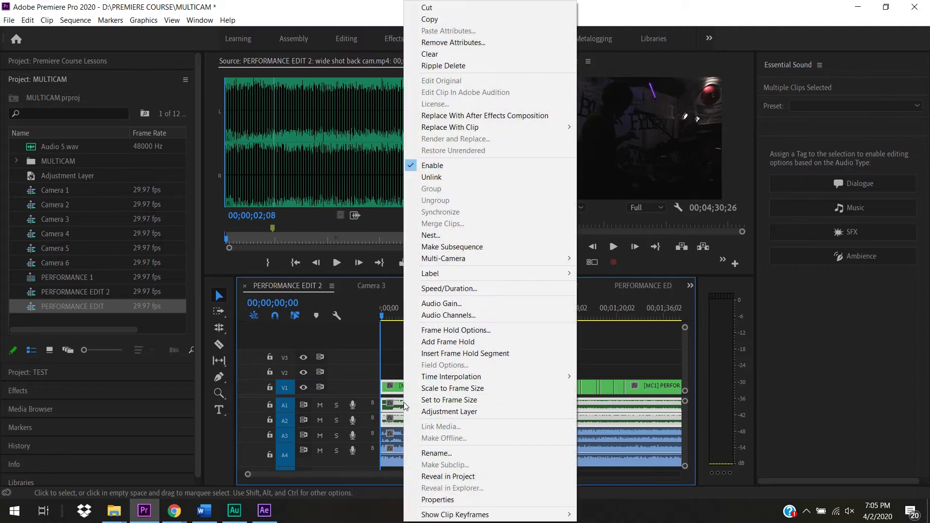
left_click(495, 179)
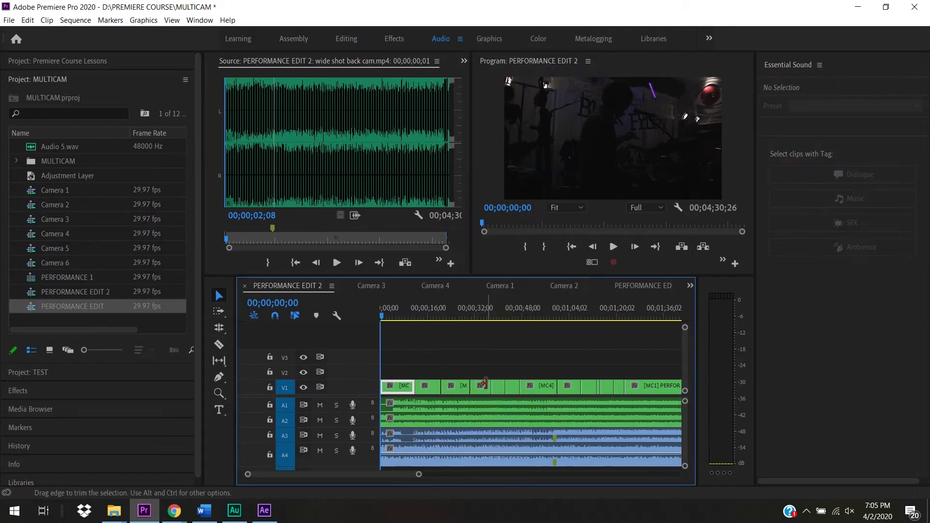
left_click(474, 411)
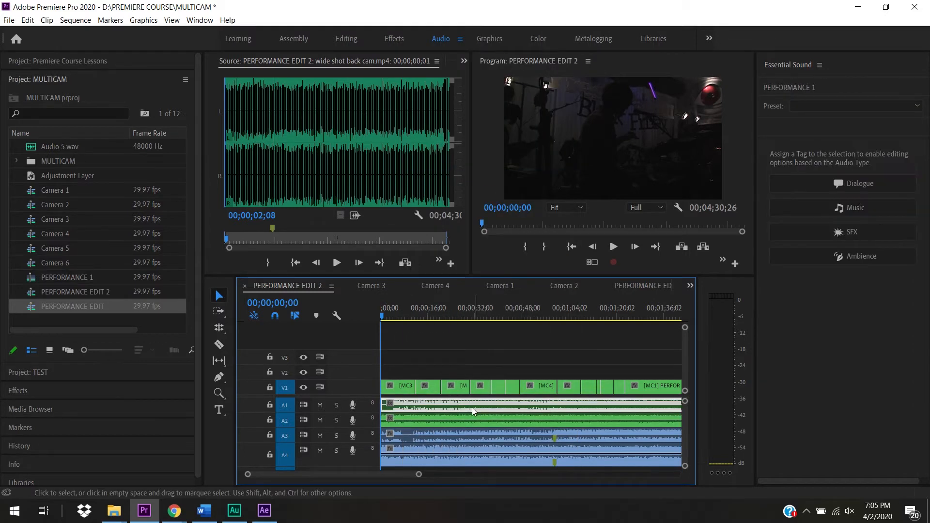
left_click(413, 388)
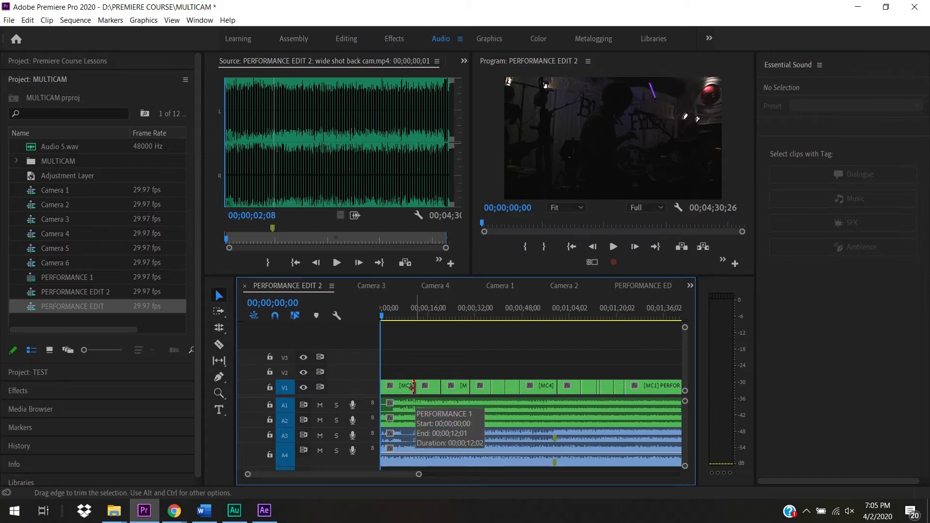
left_click(405, 386)
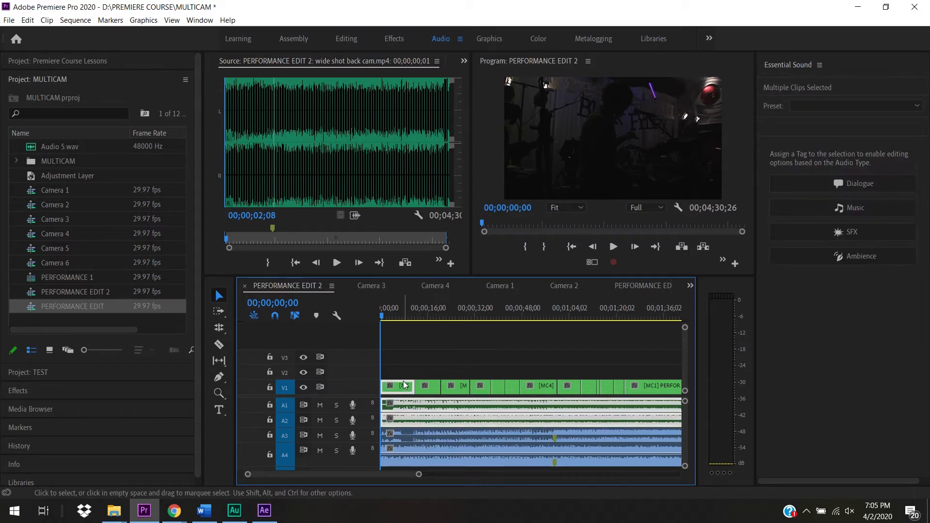
Step: Try moving the A2 audio clip on its own with Linked Selection off, and restore both its position and the setting
left_click(294, 316)
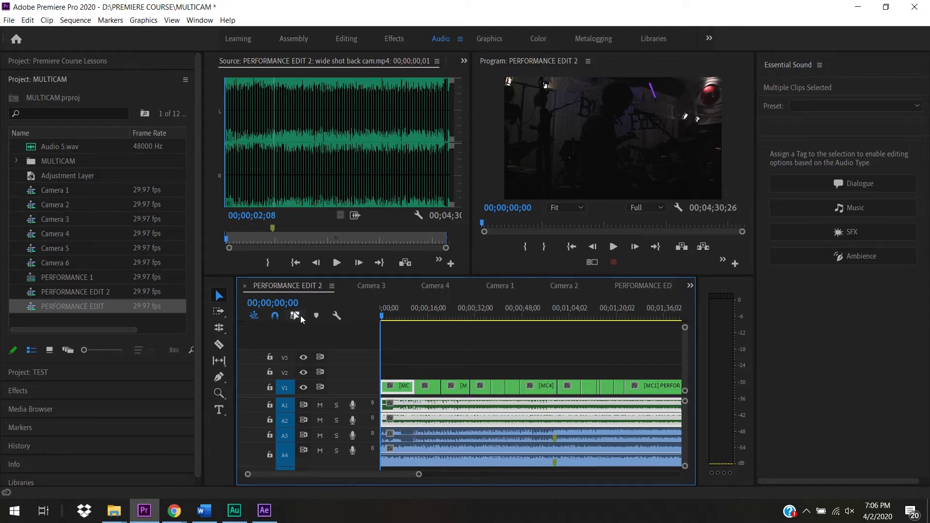
left_click(467, 361)
left_click_drag(461, 418, 485, 417)
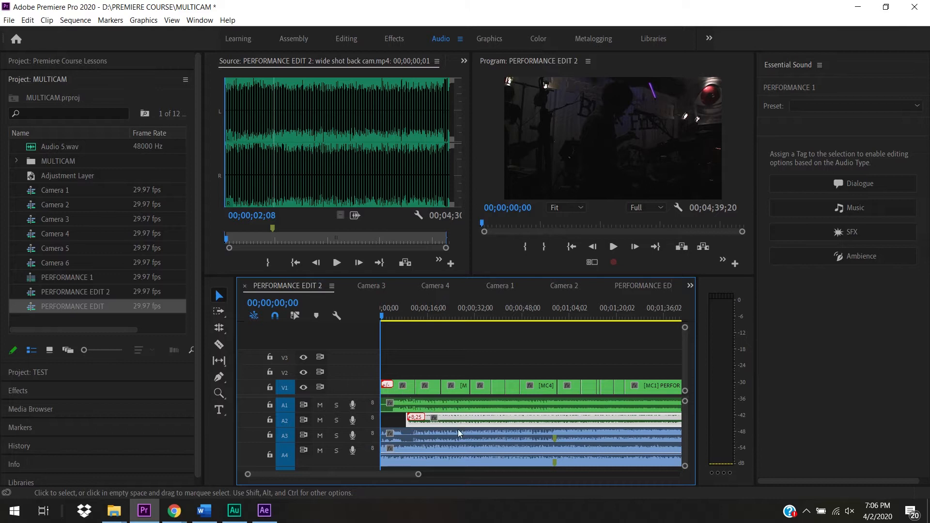
left_click_drag(458, 423, 438, 426)
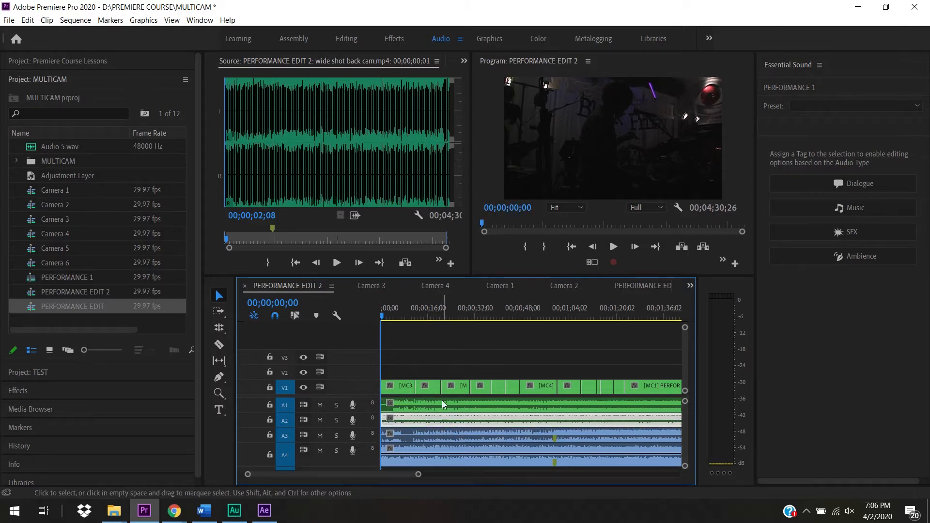
left_click(295, 315)
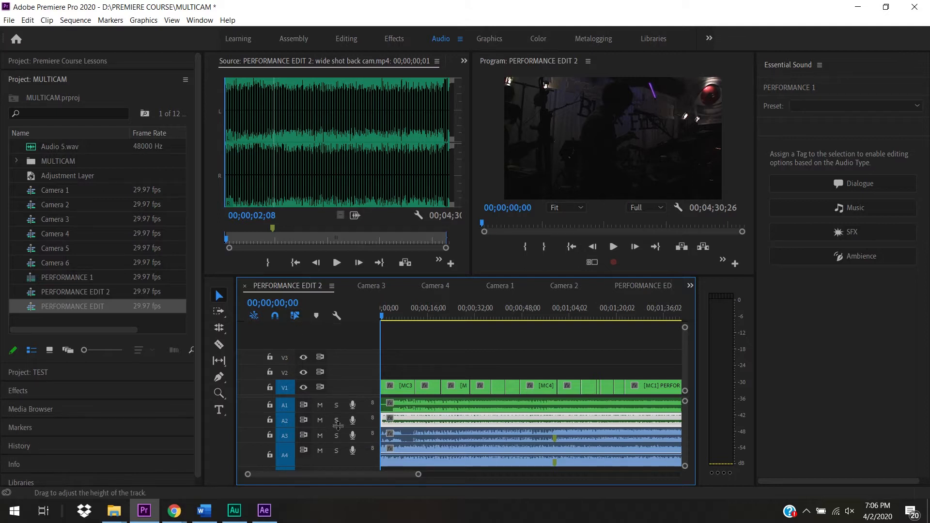
Step: Mute tracks A1 and A2 in PERFORMANCE EDIT 2 and set its master track to 2 output channels
left_click(322, 405)
left_click(321, 419)
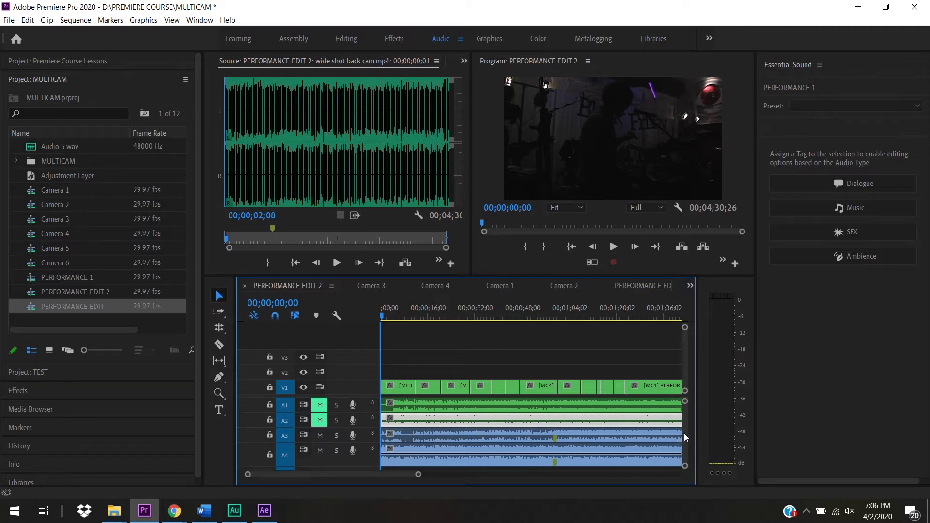
scroll(684, 436, "down", 3)
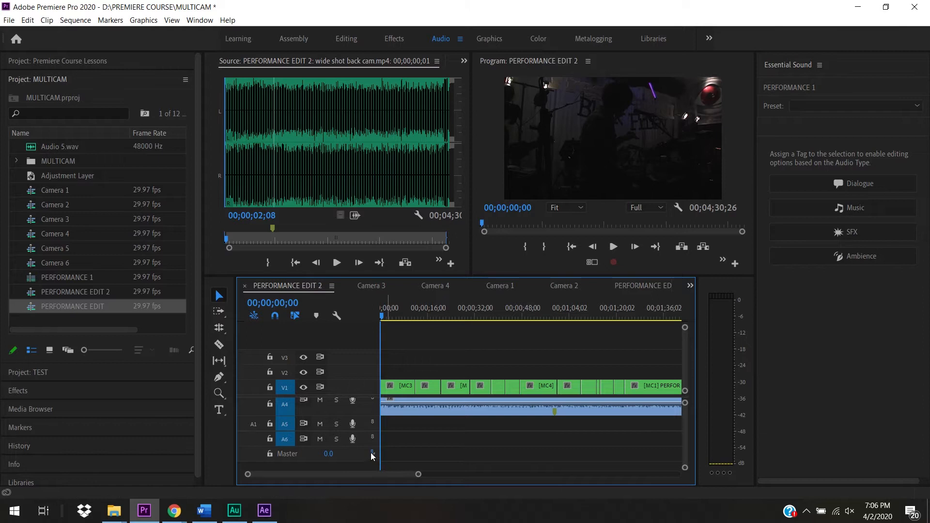
left_click(630, 286)
left_click(276, 290)
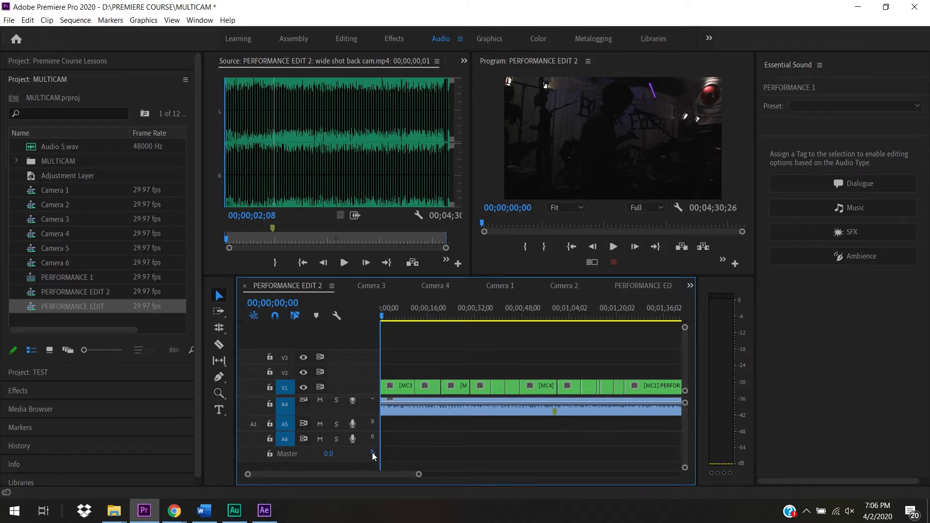
left_click(372, 453)
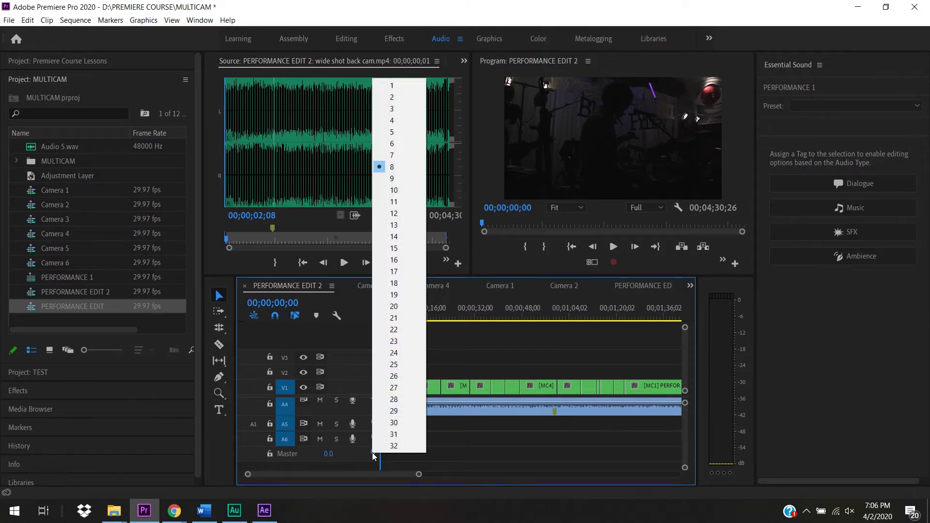
left_click(415, 97)
scroll(687, 431, "up", 3)
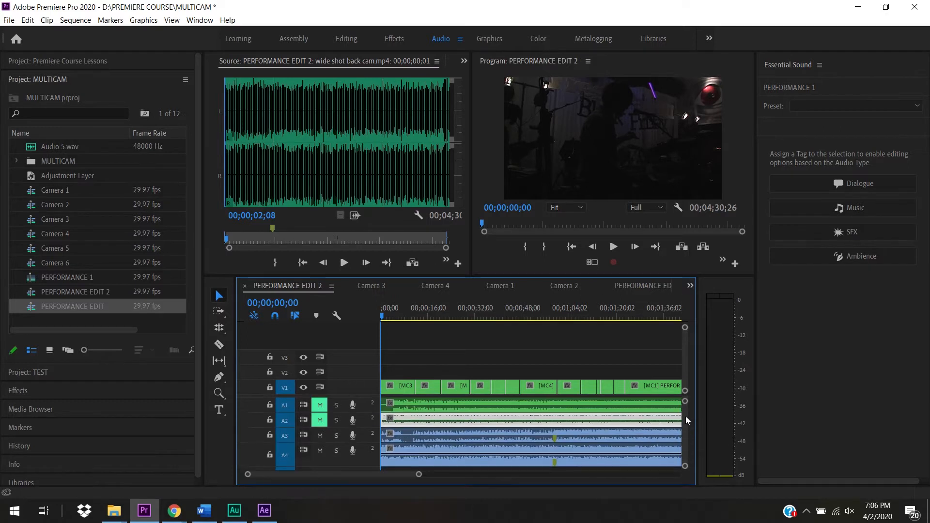
Step: Play the first 3 seconds of the sequence to check the audio levels, and select the A4 audio clip
key("space")
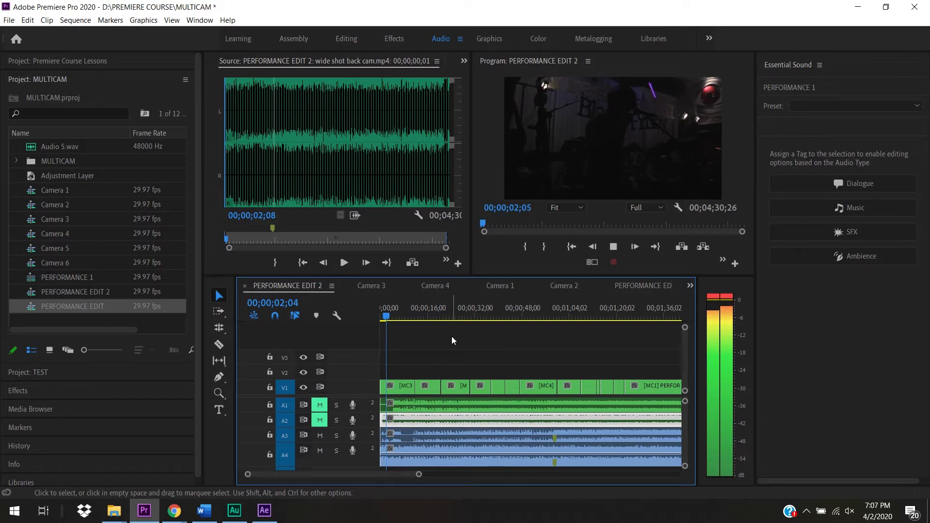
key("space")
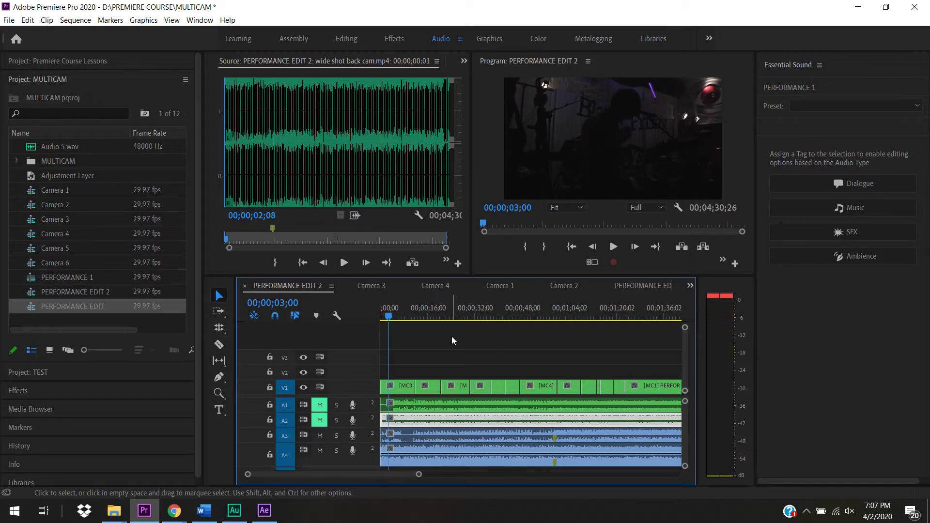
left_click(438, 457)
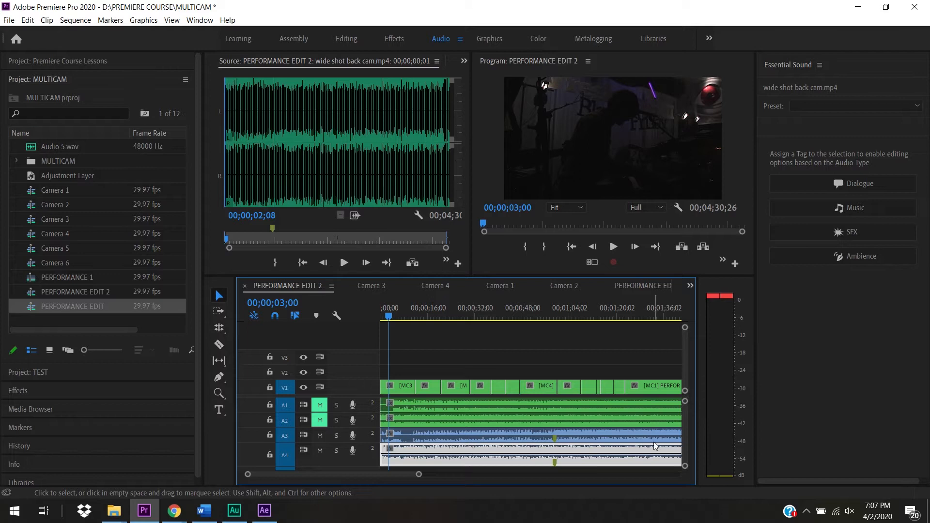
Step: Increase the height of audio track A3 slightly and solo the track
scroll(685, 426, "down", 1)
scroll(685, 426, "down", 2)
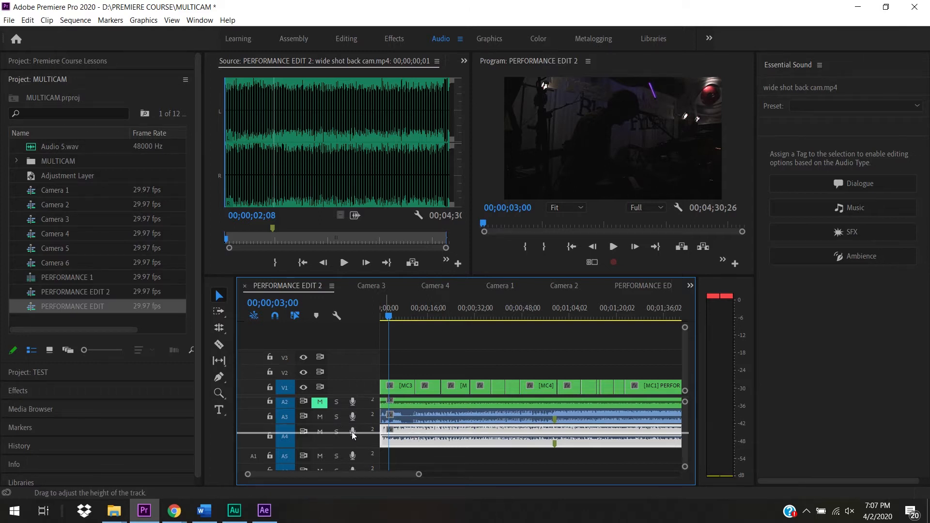
left_click_drag(353, 435, 350, 433)
left_click(336, 417)
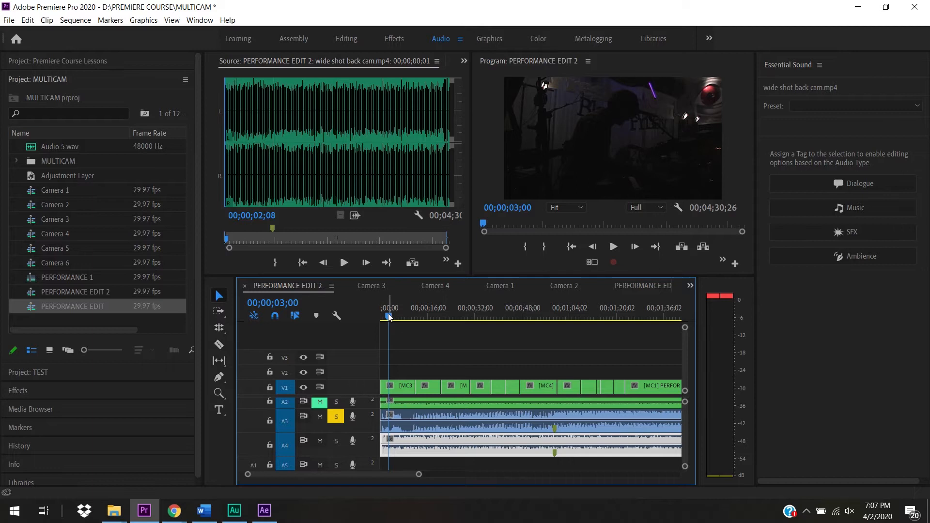
Step: Play the soloed A3 track from the start of the sequence to about 3 seconds to check its levels
left_click_drag(390, 316, 380, 316)
key("space")
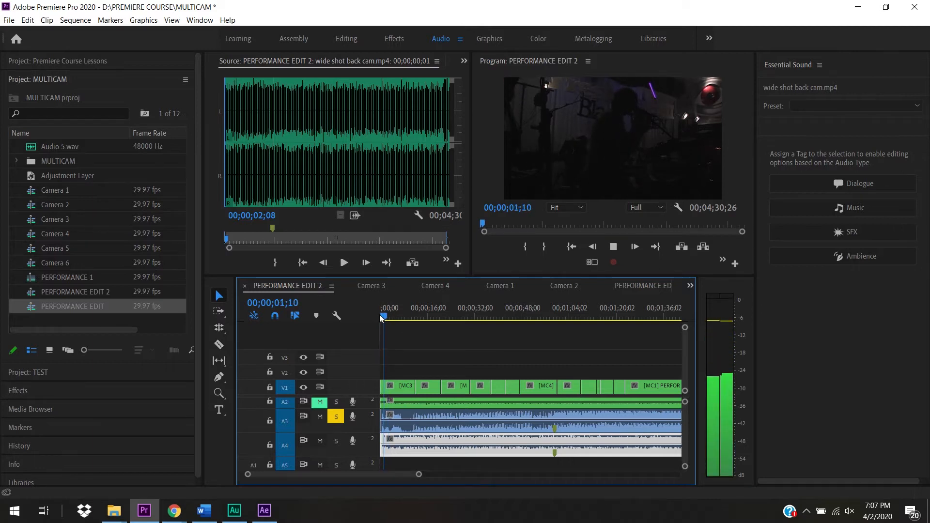
key("space")
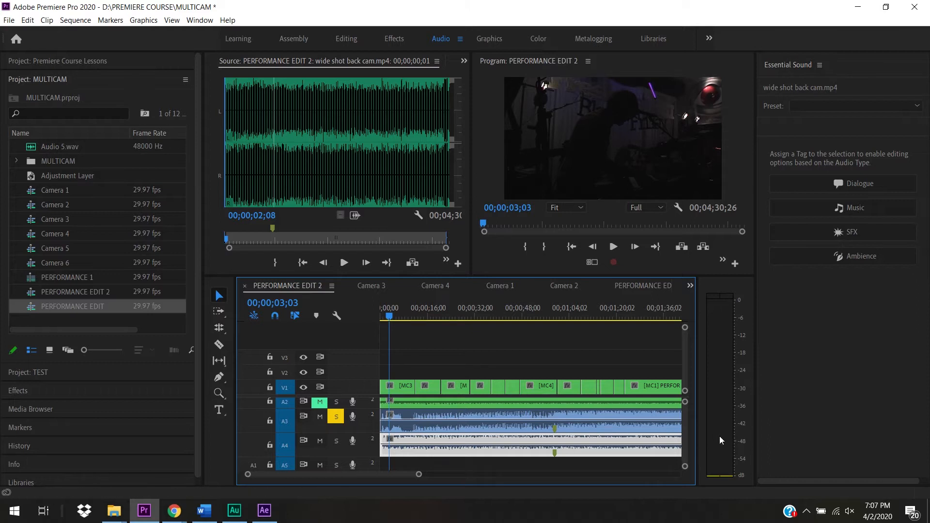
Step: Increase the height of audio track A4 and lower the clip volume of its wide shot back cam audio
scroll(685, 416, "down", 1)
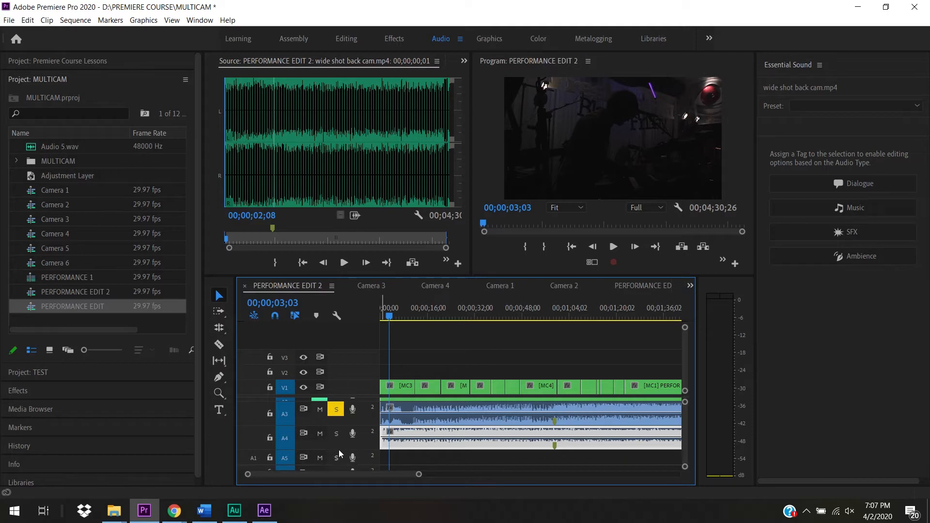
left_click_drag(339, 451, 339, 460)
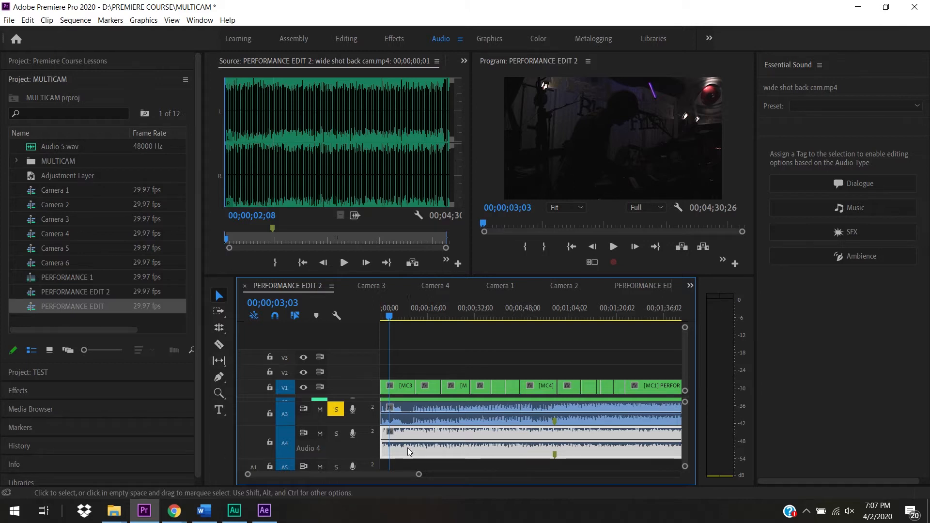
left_click(218, 294)
mouse_move(462, 442)
left_mouse_down()
mouse_move(462, 457)
mouse_move(462, 429)
left_mouse_up()
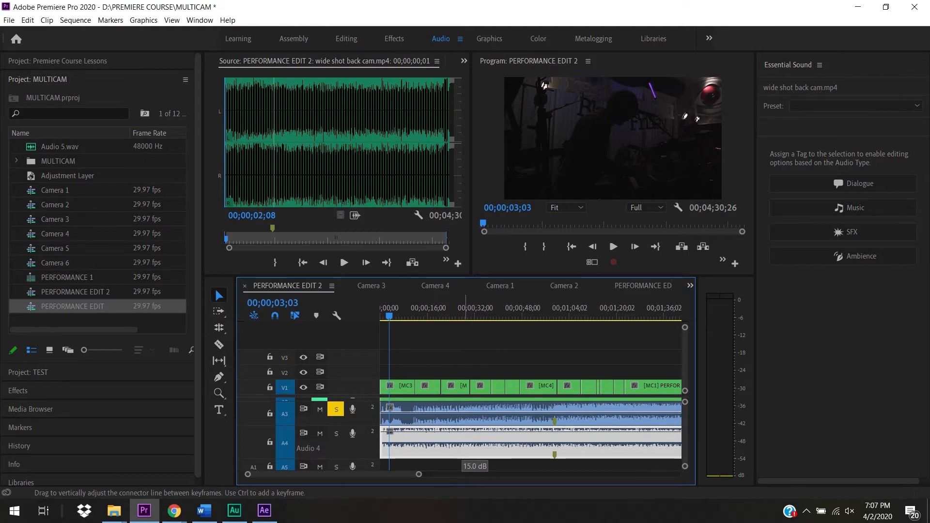
left_click_drag(462, 431, 462, 451)
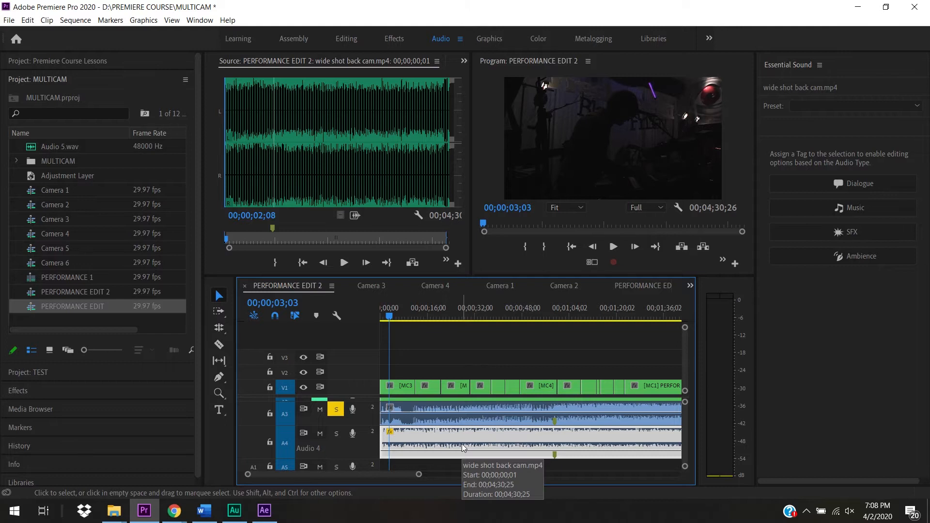
Step: Lower the A4 clip's volume further during playback, turn off solo on A3, and listen to both tracks together
key("space")
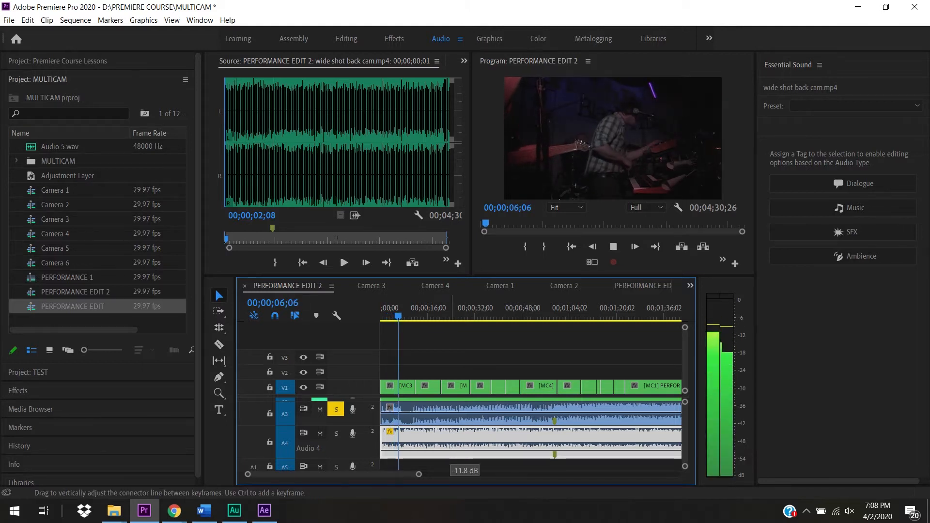
left_click_drag(402, 319, 367, 319)
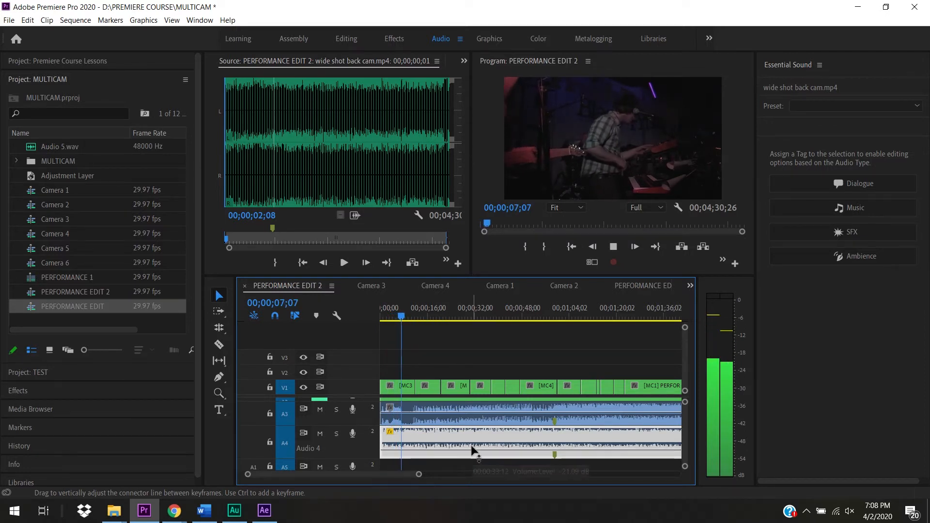
key("space")
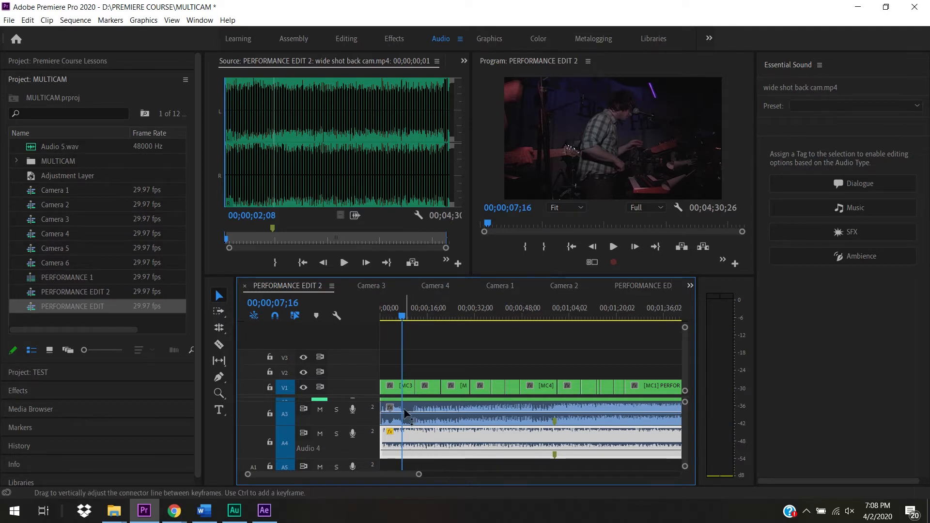
key("space")
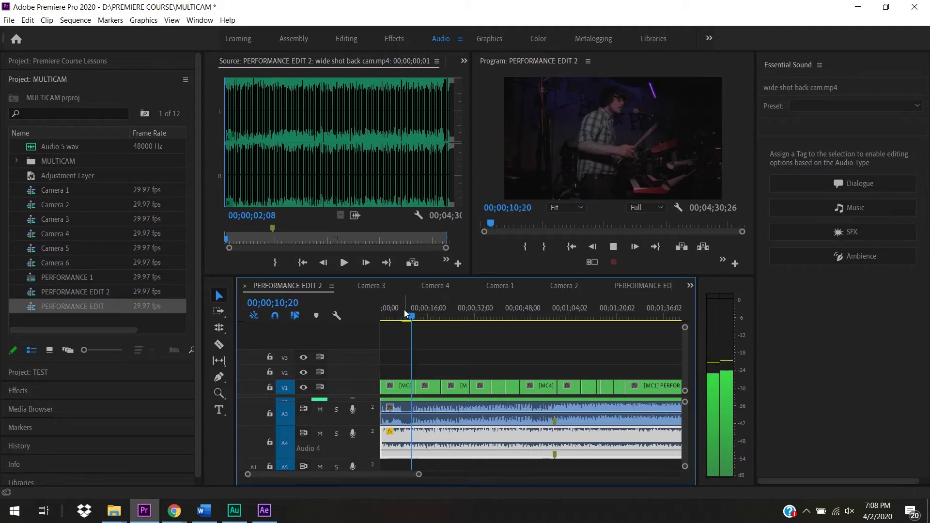
key("space")
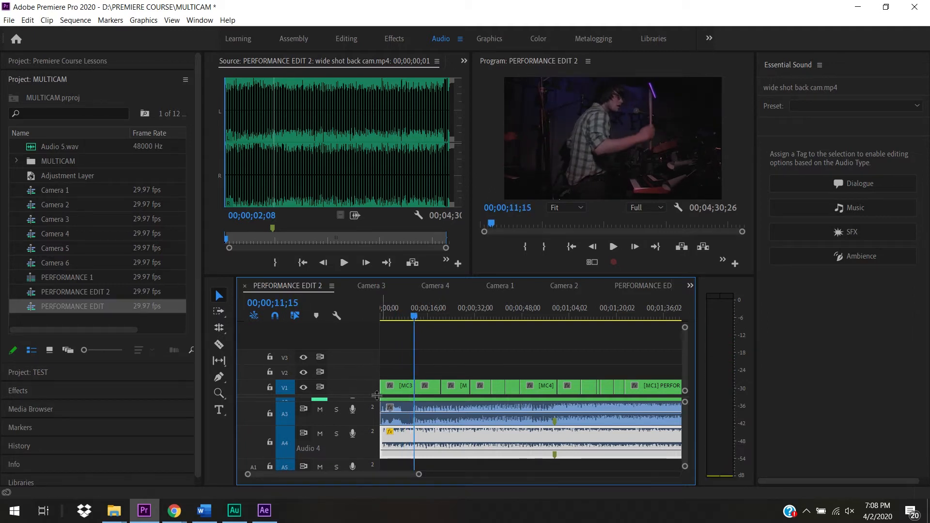
Step: Add two neighbouring volume keyframes to the A4 clip with the Pen tool, the second one beside the playhead at 00;00;11;15
left_click_drag(419, 477, 383, 475)
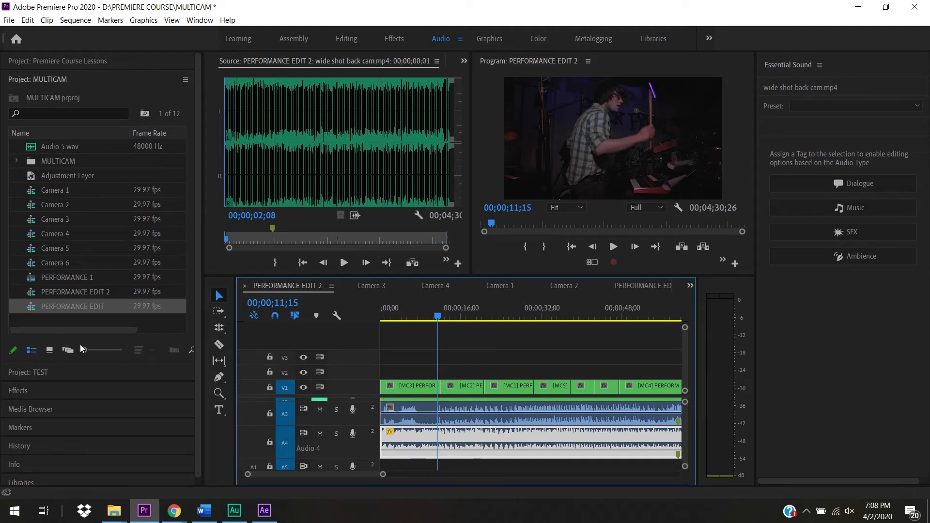
left_click(220, 377)
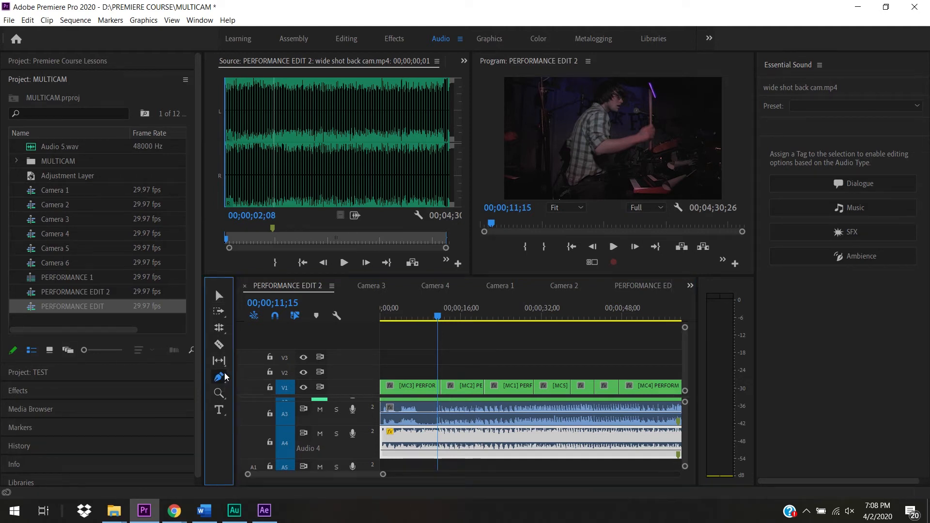
left_click(425, 451)
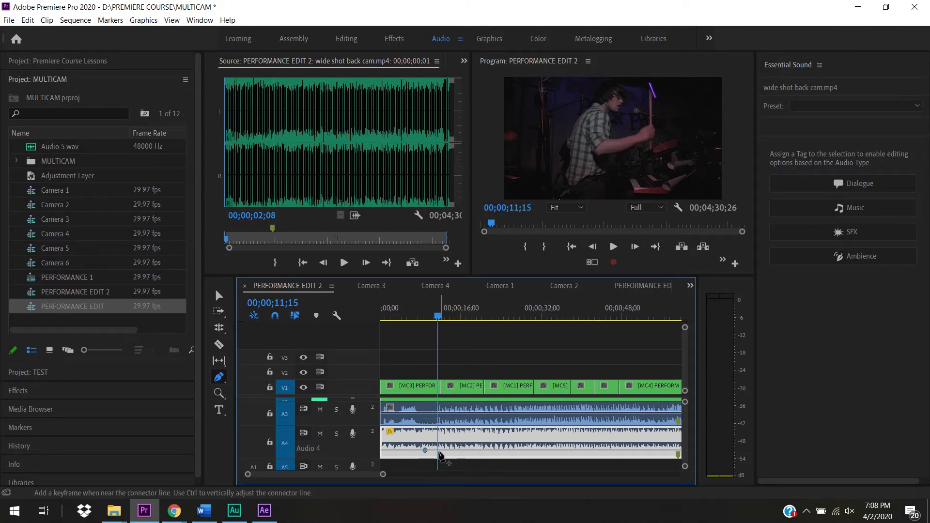
left_click(440, 451)
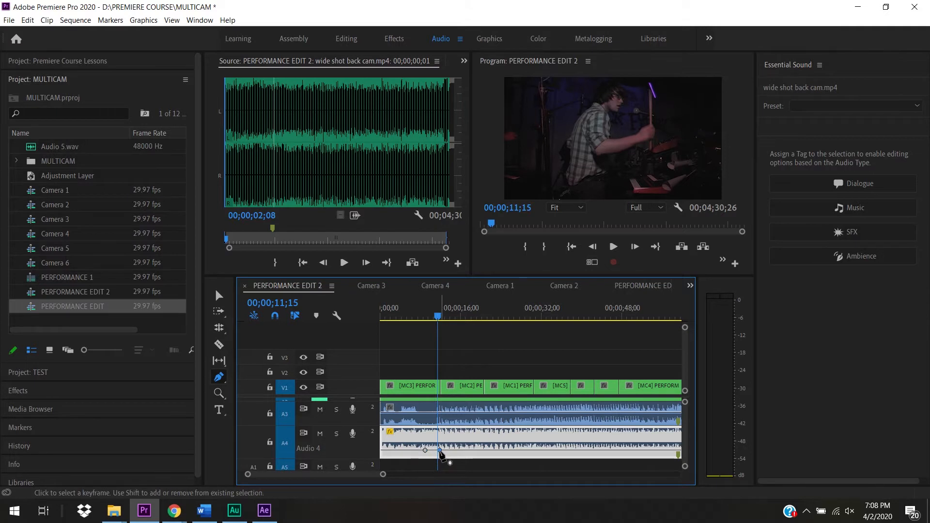
Step: Pull the second A4 volume keyframe down to -∞ dB to create a fade-out
mouse_move(439, 451)
left_mouse_down()
mouse_move(437, 435)
mouse_move(438, 454)
left_mouse_up()
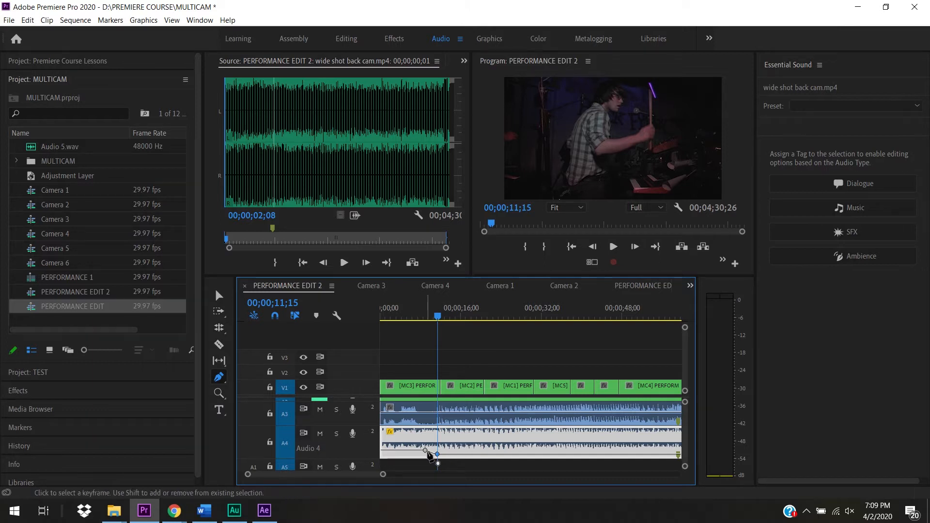
left_click_drag(438, 455, 439, 449)
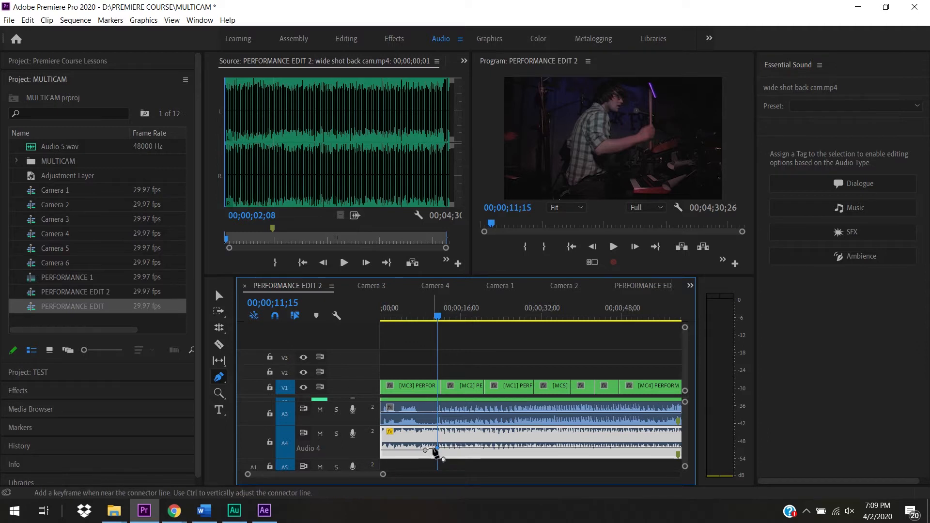
mouse_move(440, 451)
left_click_drag(439, 450, 437, 455)
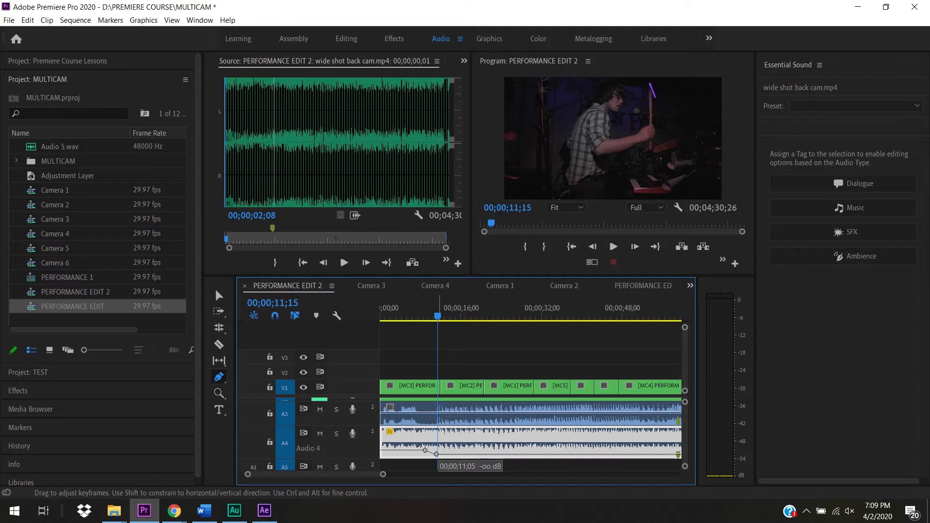
left_click_drag(436, 455, 436, 455)
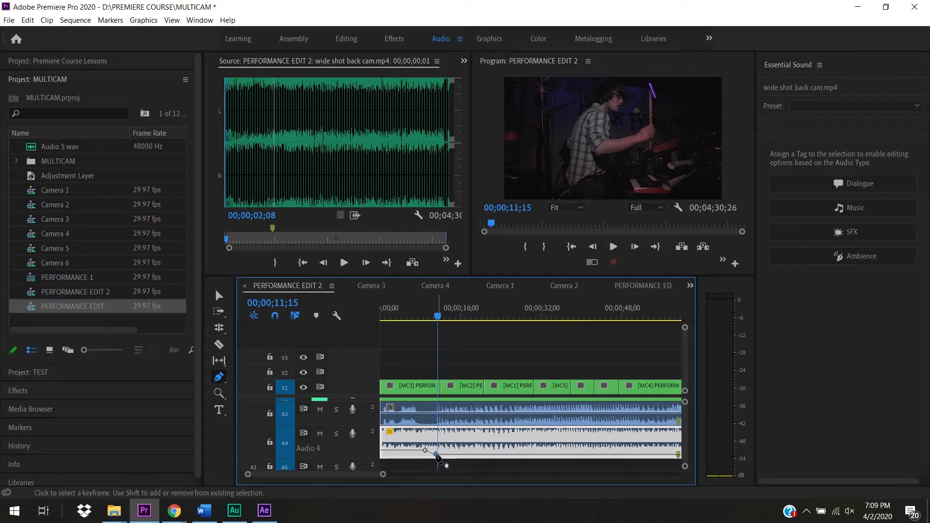
Step: Solo track A4, play through the fade-out to check it, and park the playhead at 00;00;12;00
left_click_drag(432, 313, 402, 318)
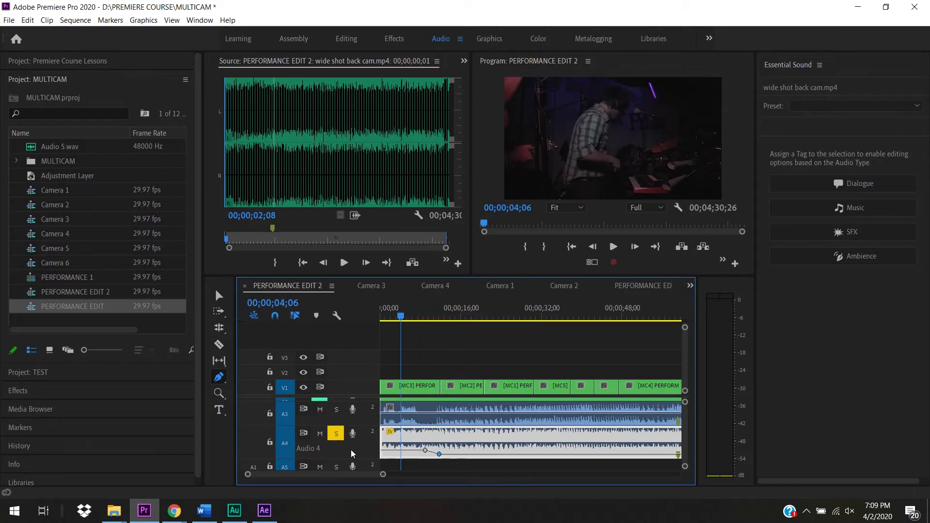
key("space")
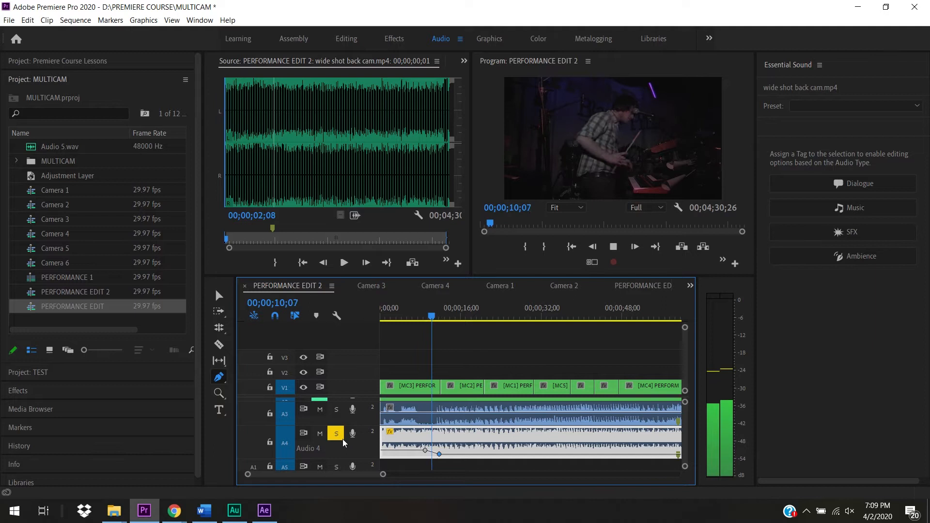
key("space")
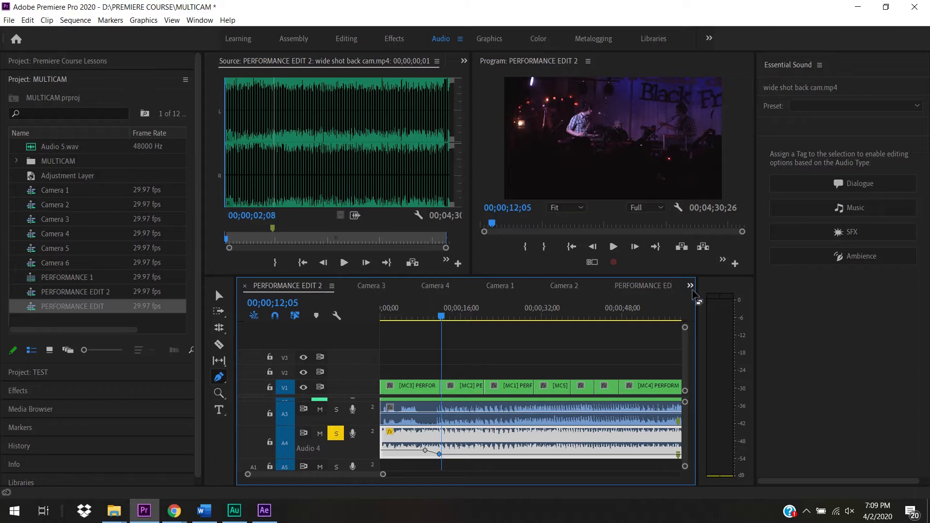
left_click_drag(430, 319, 415, 318)
key("space")
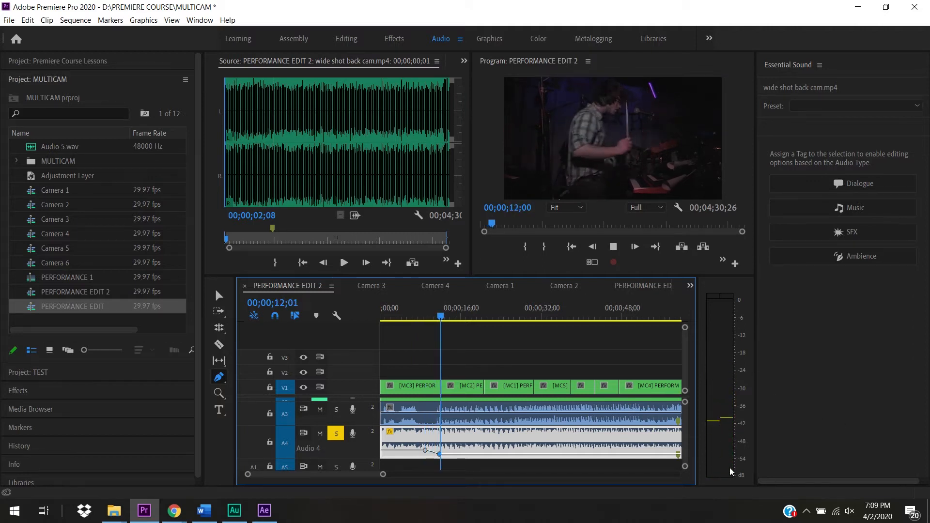
left_click(441, 314)
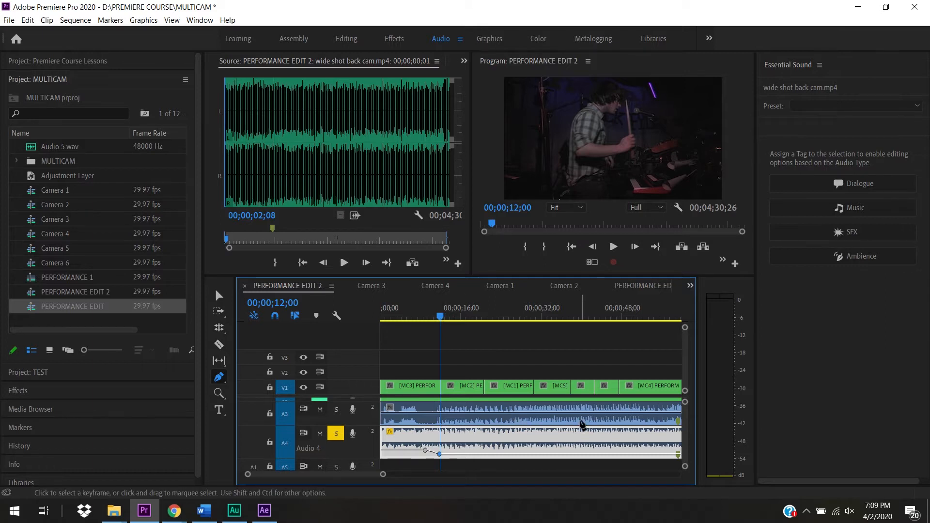
Step: Try Ease In interpolation on the first A4 volume keyframe and adjust its direction handle
mouse_move(354, 473)
left_mouse_down()
mouse_move(435, 475)
mouse_move(339, 473)
left_mouse_up()
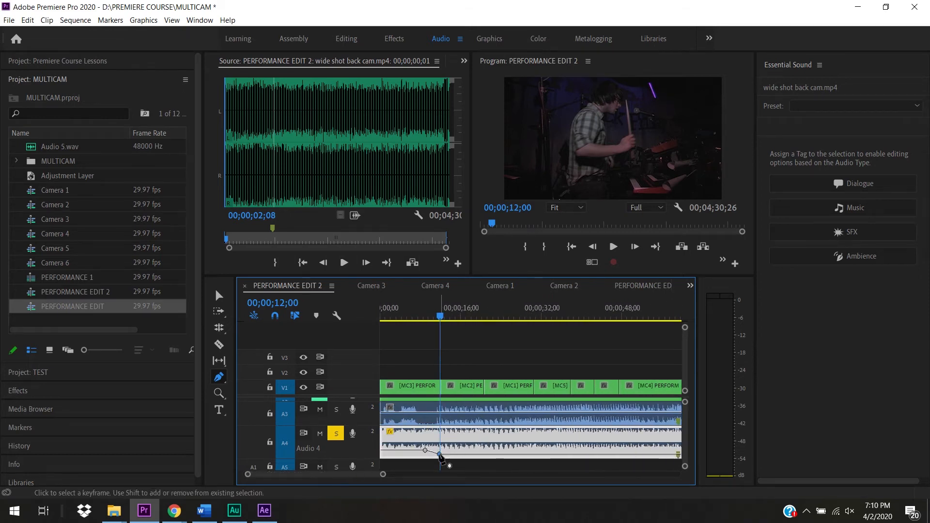
left_click_drag(385, 476, 359, 479)
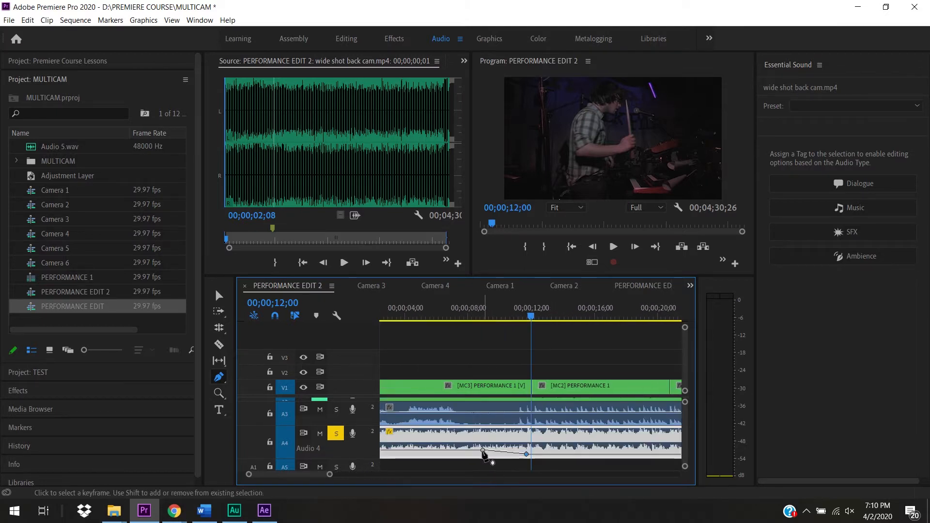
mouse_move(483, 452)
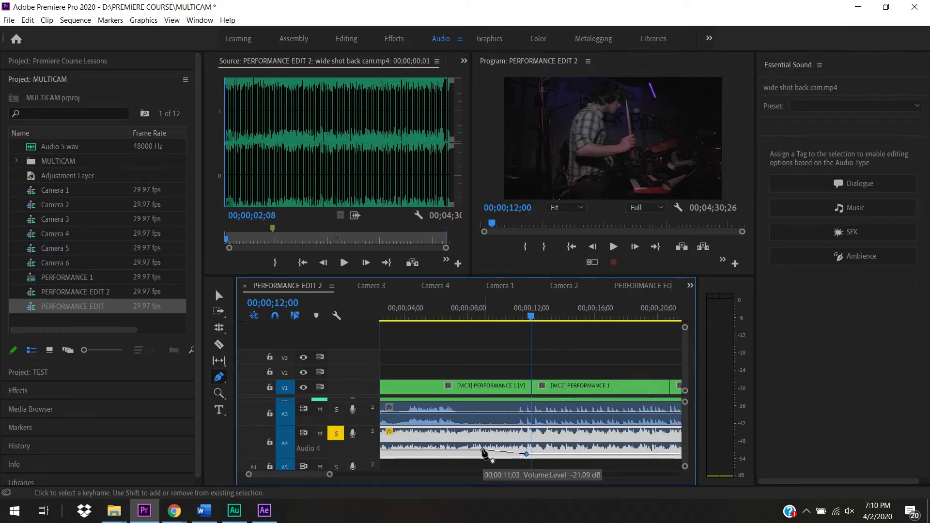
right_click(482, 450)
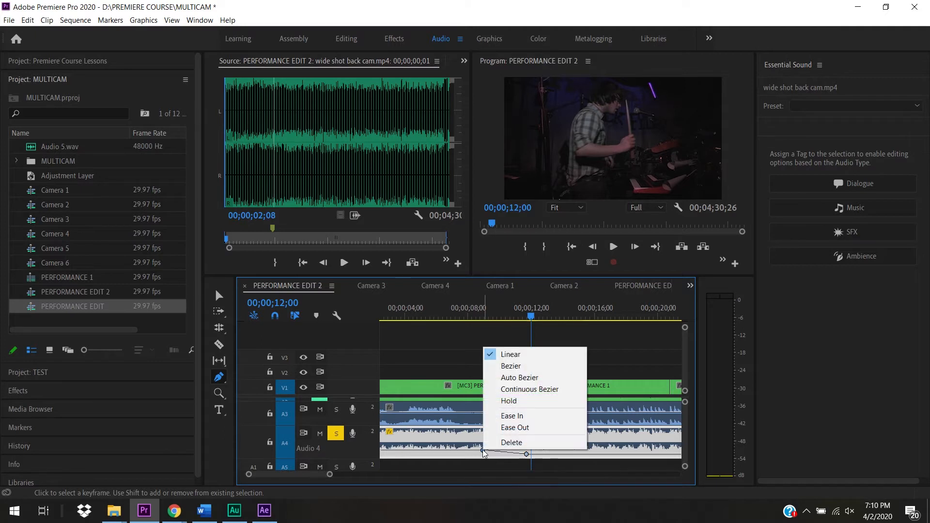
left_click(512, 418)
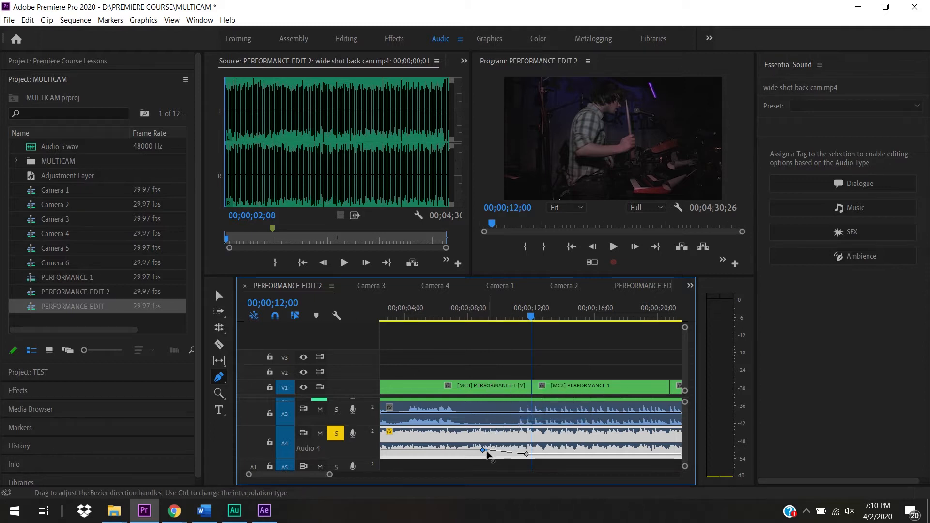
mouse_move(487, 452)
left_mouse_down()
mouse_move(496, 449)
mouse_move(499, 462)
mouse_move(498, 448)
left_mouse_up()
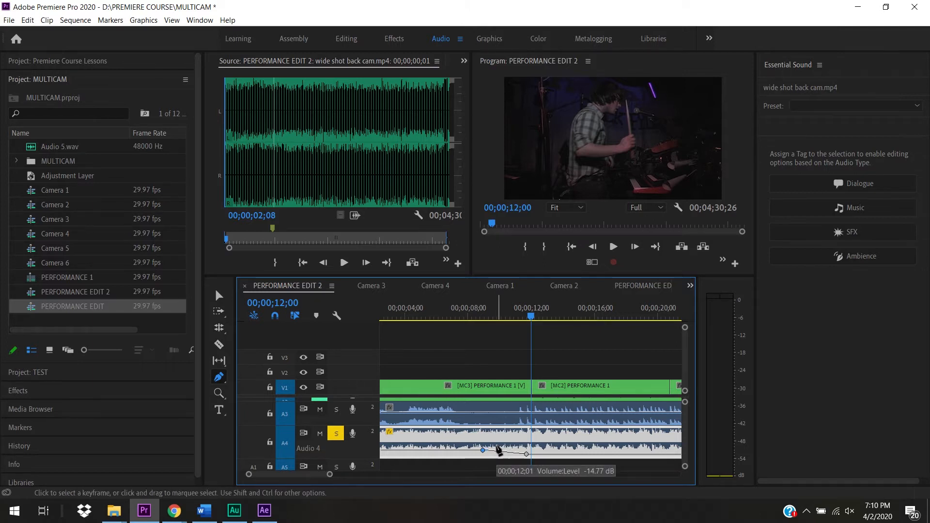
Step: Apply Bezier interpolation to the first A4 volume keyframe, curve the fade with its handle, and play it from about 8 seconds
right_click(483, 450)
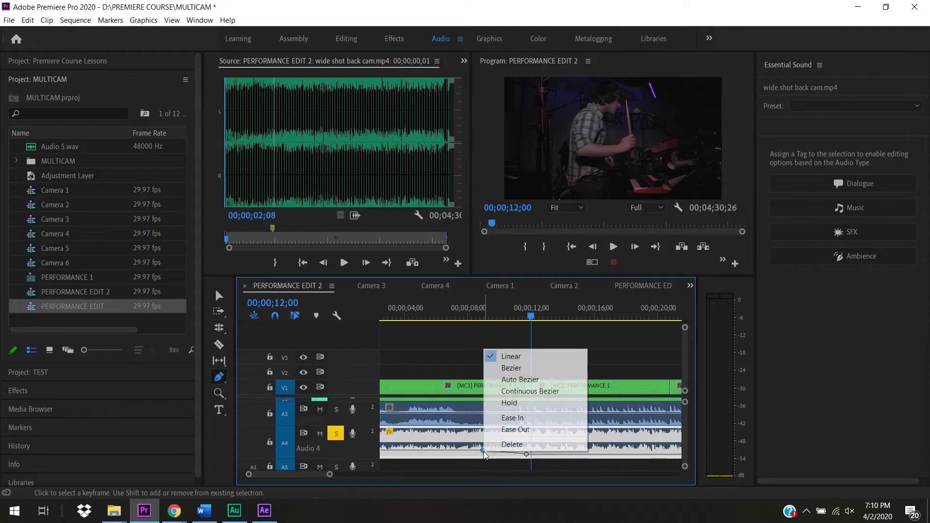
left_click(528, 374)
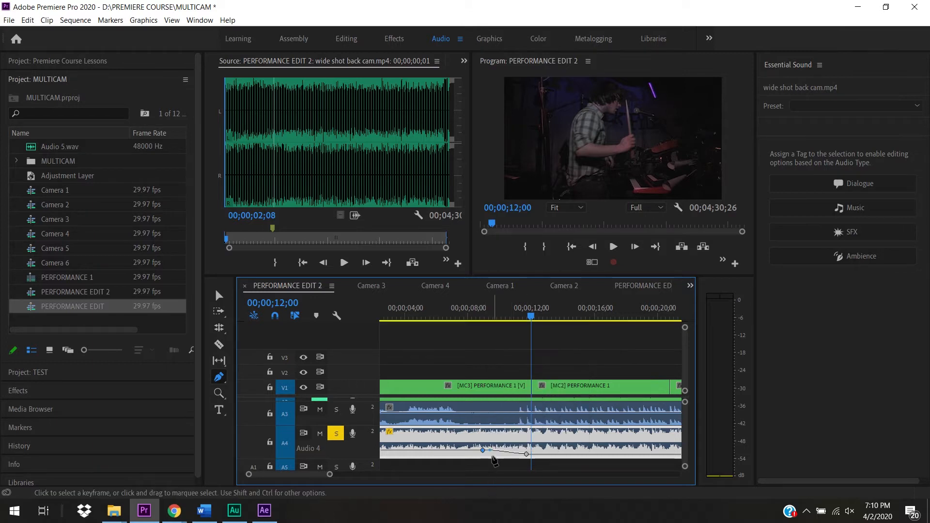
mouse_move(491, 454)
left_mouse_down()
mouse_move(502, 441)
mouse_move(496, 452)
left_mouse_up()
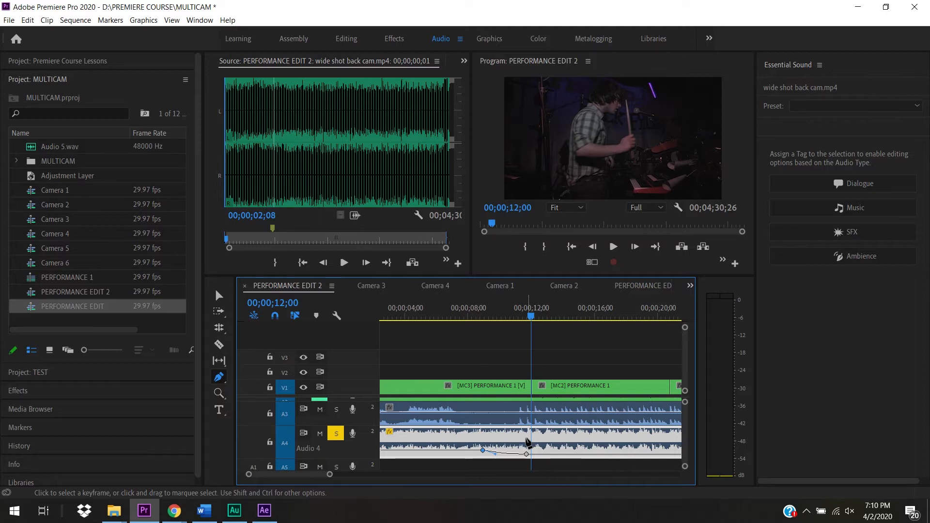
left_click_drag(513, 318, 475, 323)
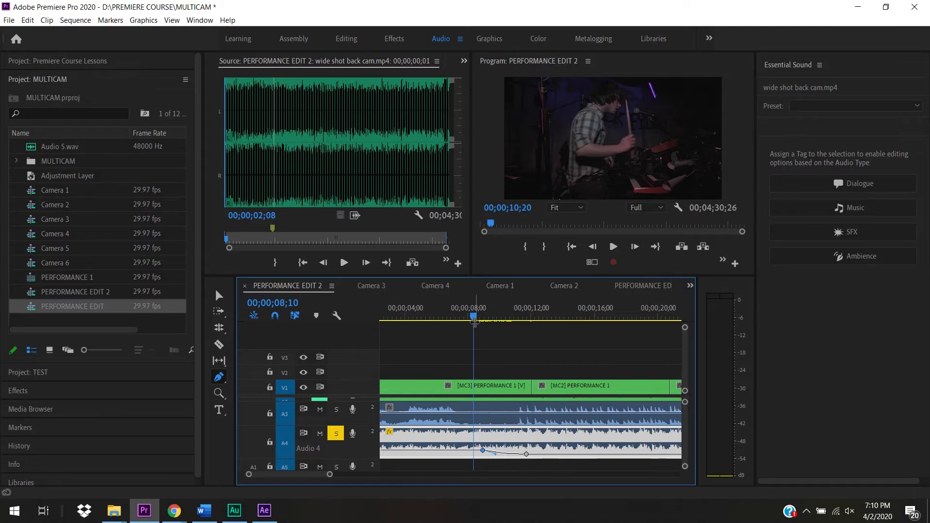
key("space")
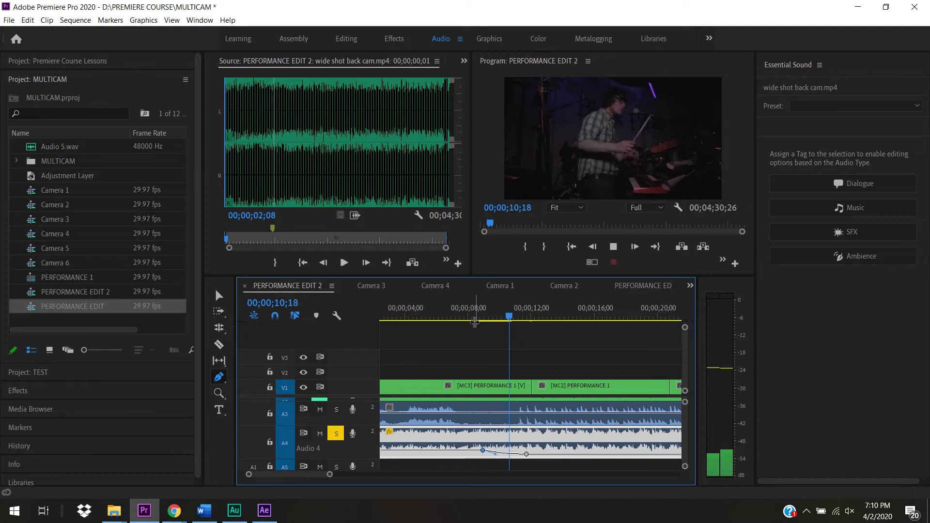
Step: Stop playback, switch the solo from track A4 to A3, and play A3 from about 6 seconds
key("space")
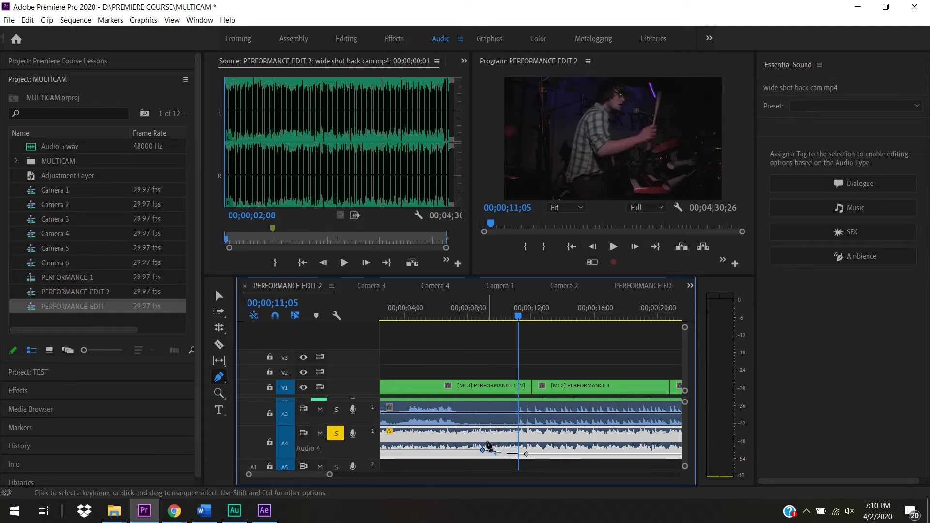
left_click_drag(490, 316, 493, 358)
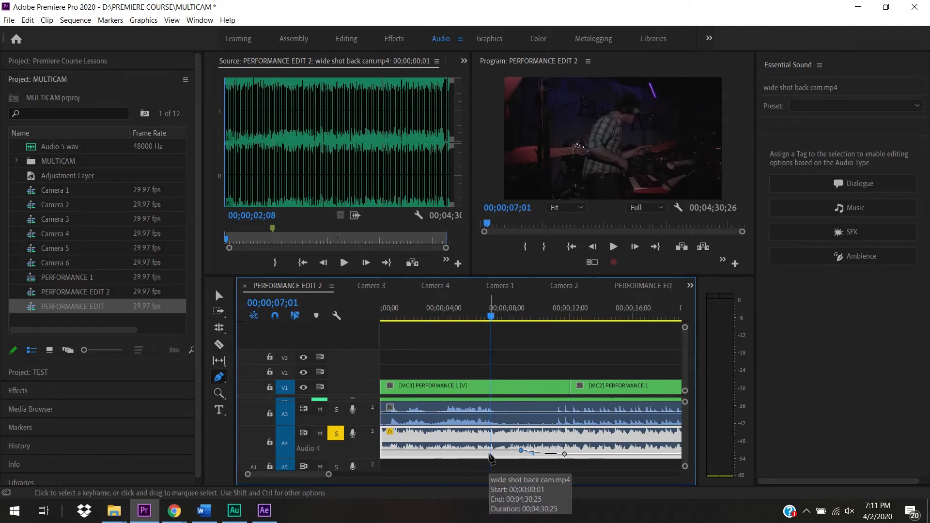
left_click(337, 433)
left_click(336, 409)
left_click_drag(498, 318, 481, 322)
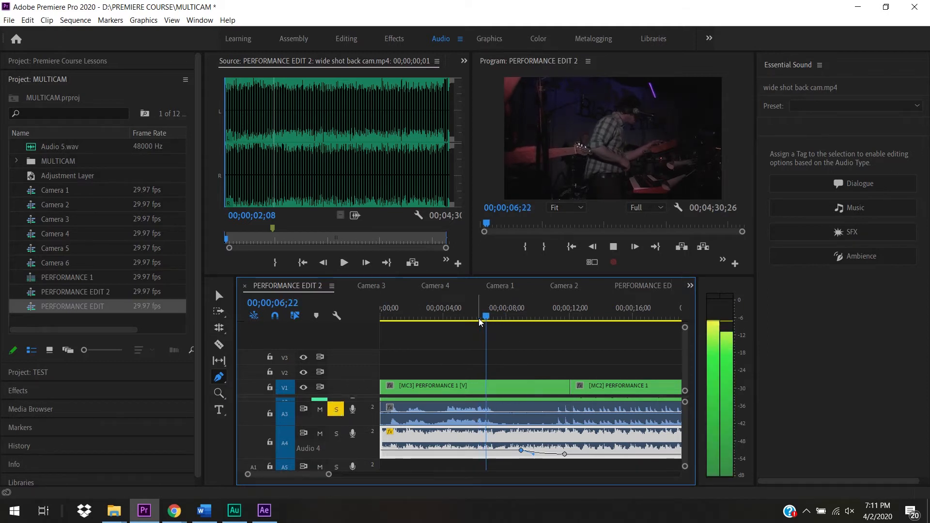
Step: Raise the system volume to 36, listen to more of soloed A3, and park the playhead at 00;00;06;04
key("space")
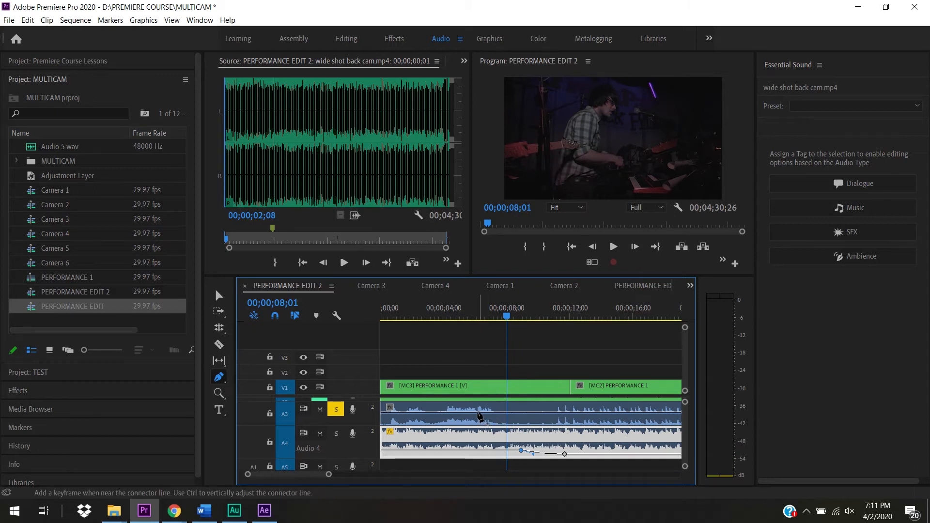
key("XF86AudioRaiseVolume")
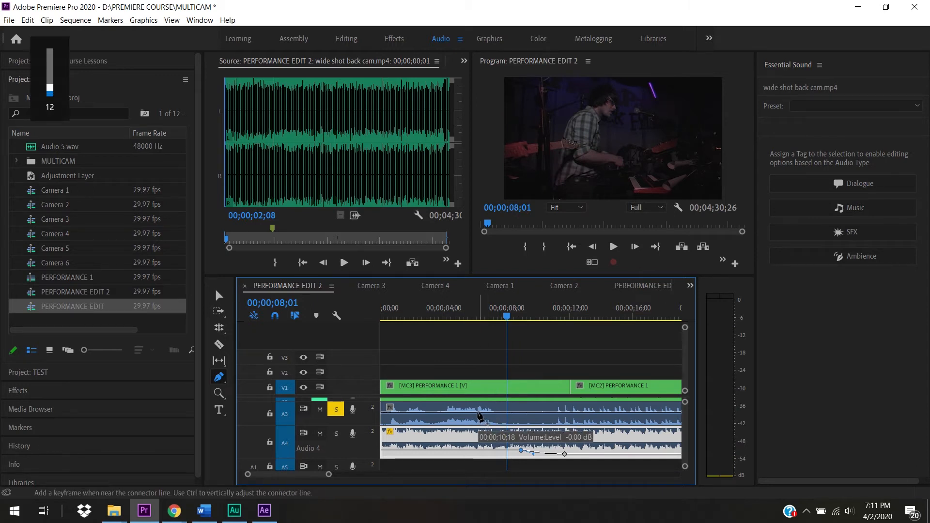
key("space")
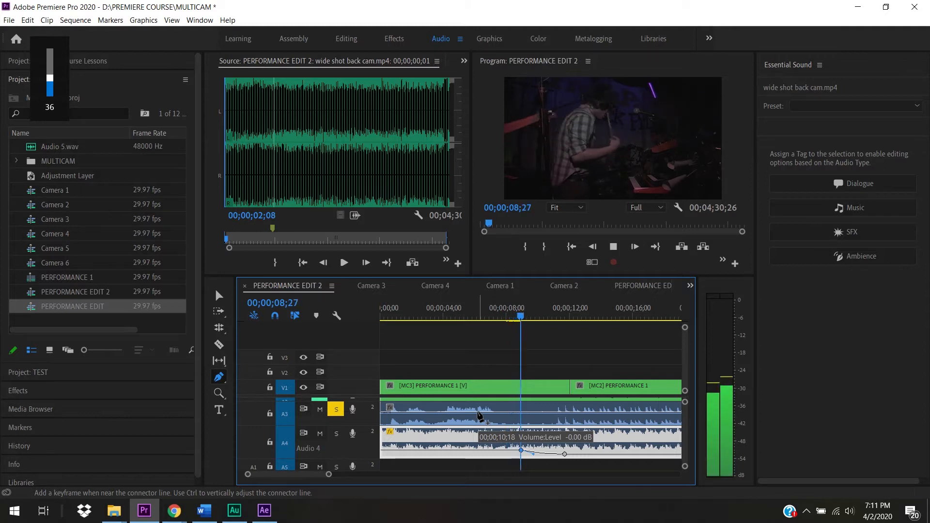
key("space")
left_click_drag(513, 310, 478, 322)
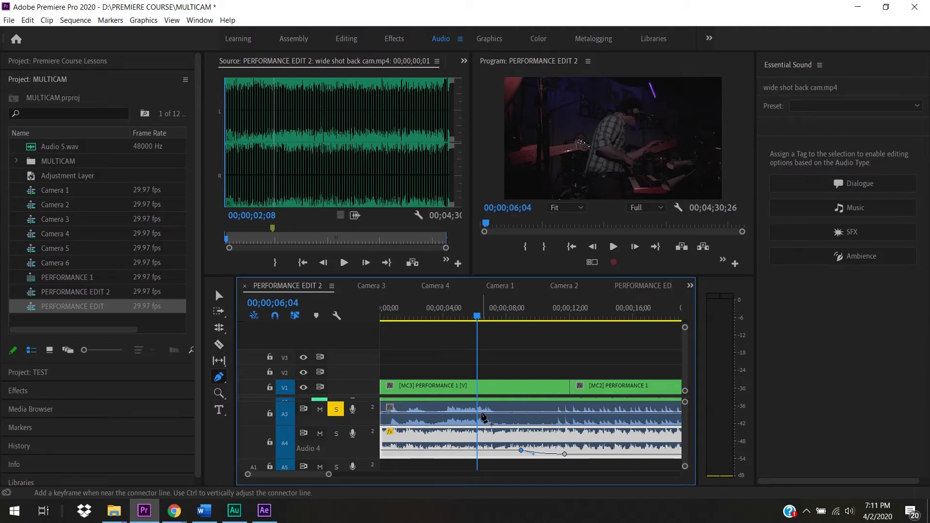
Step: Add two volume keyframes on A3 just after the playhead, lower the second, and move them closer together for a quick fade-down
left_click(482, 413)
left_click_drag(502, 413, 505, 421)
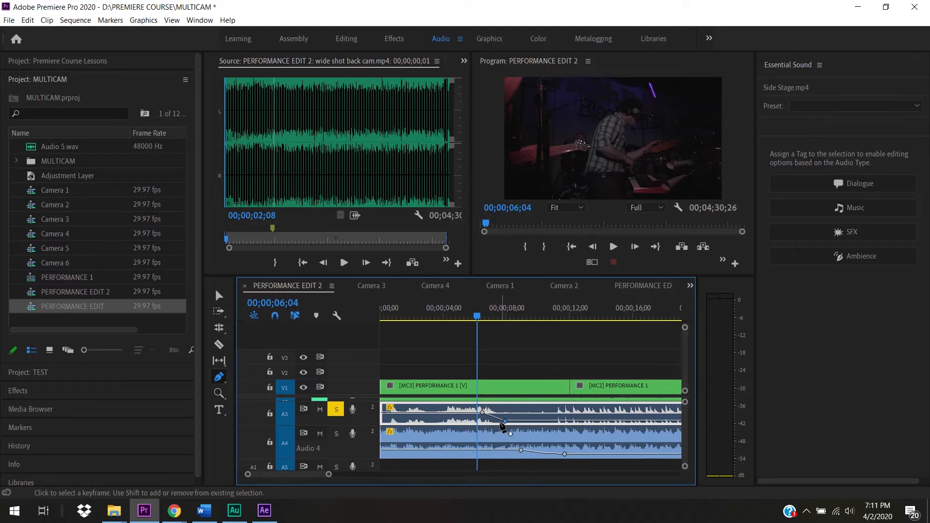
left_click_drag(328, 475, 302, 475)
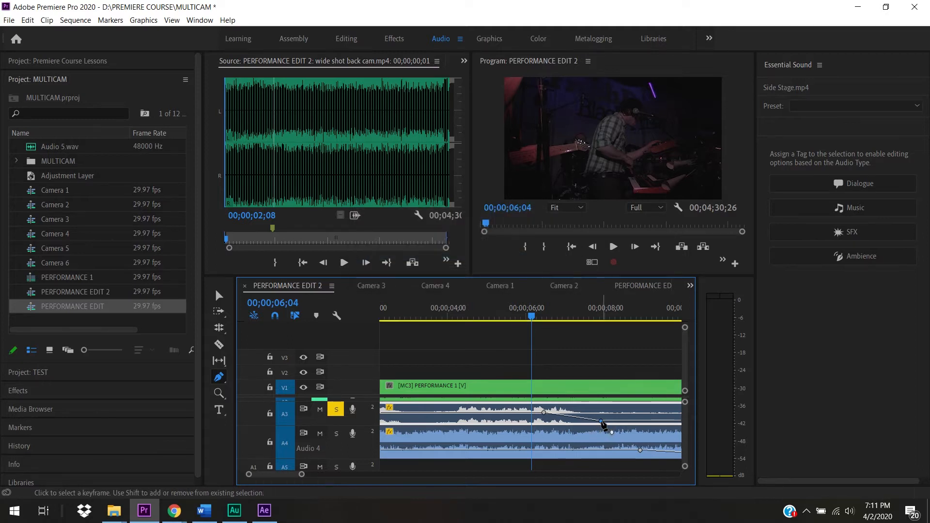
left_click_drag(601, 422, 582, 422)
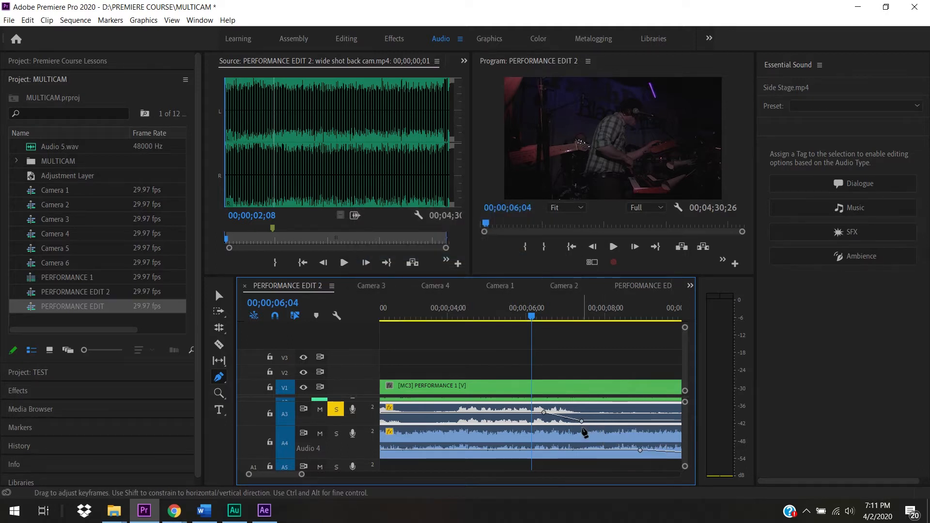
left_click_drag(544, 412, 559, 412)
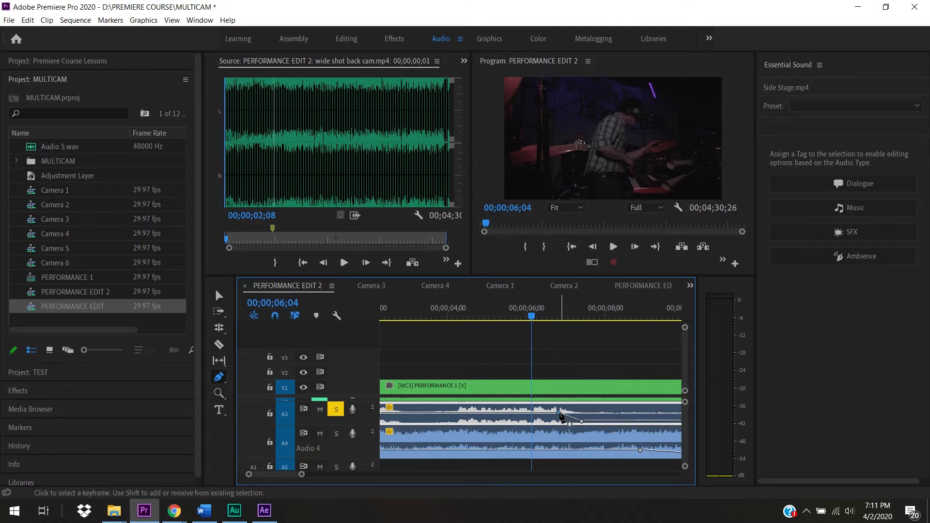
Step: Apply Bezier interpolation to the first A3 volume keyframe, curve the fade with its handle, and play it from 00;00;06;04
right_click(560, 413)
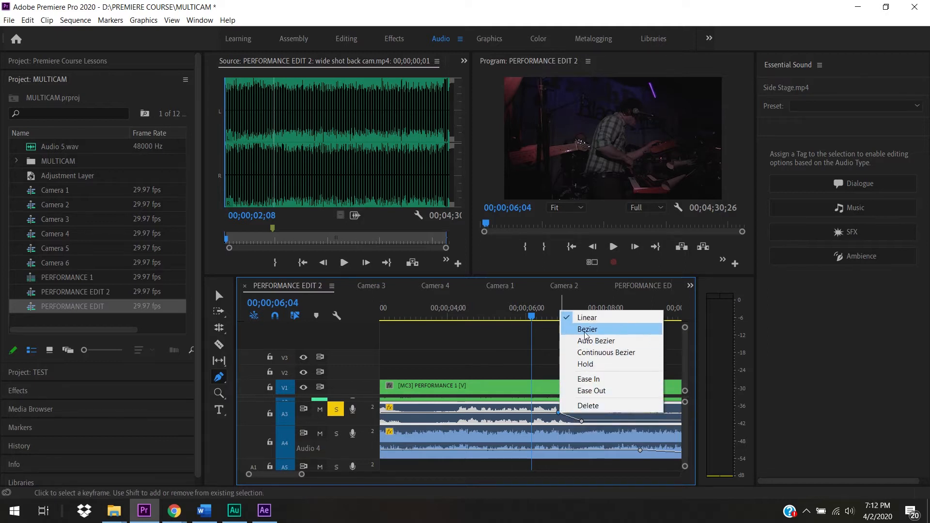
left_click(586, 331)
left_click(563, 415)
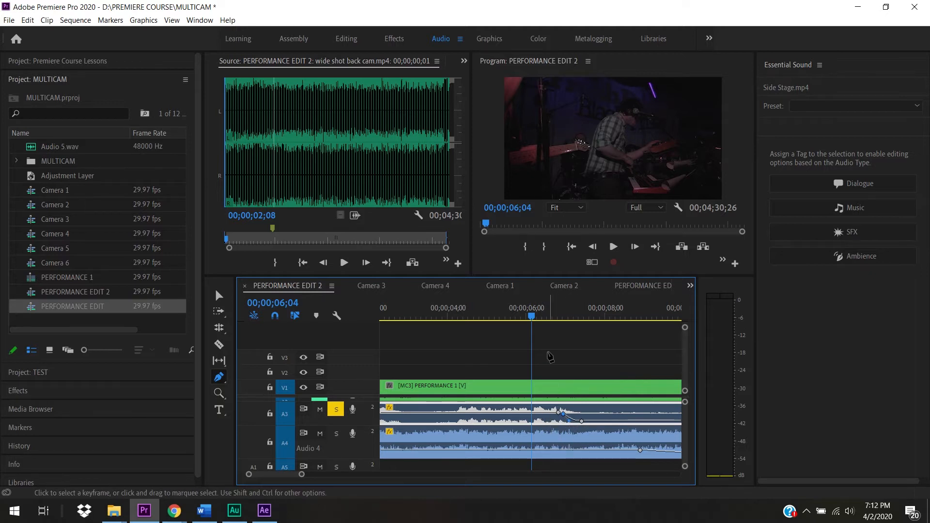
key("space")
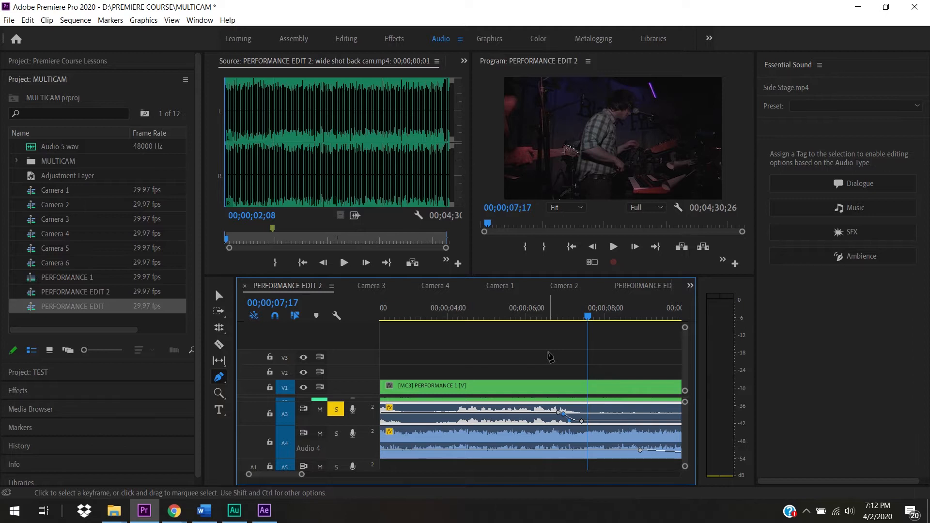
Step: Undo the A3 volume keyframes and their curve adjustments
key("ctrl+z")
key("ctrl+z")
key("ctrl+z")
key("ctrl+z")
key("ctrl+z")
key("ctrl+z")
Step: Record a voice-over of about 6 seconds on track A5 from the start of the sequence
scroll(684, 450, "down", 2)
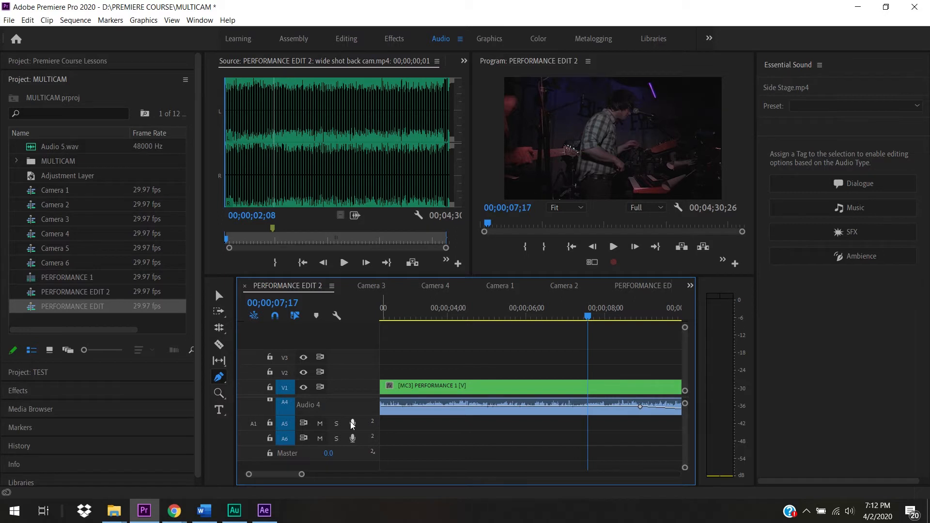
key("Home")
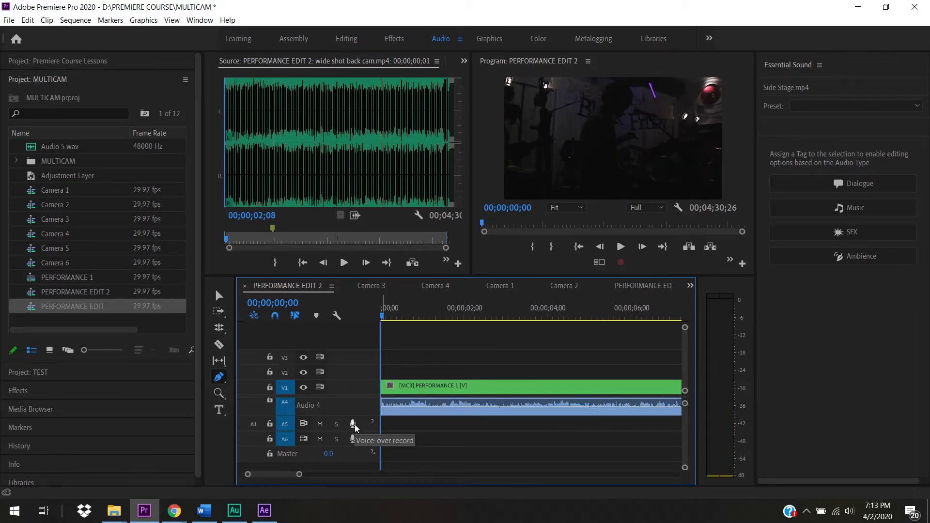
left_click(337, 424)
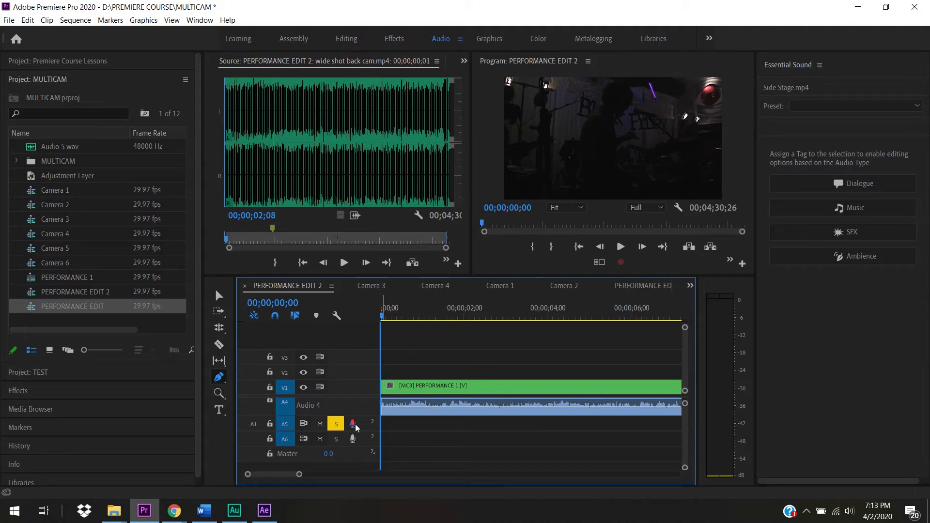
left_click(355, 424)
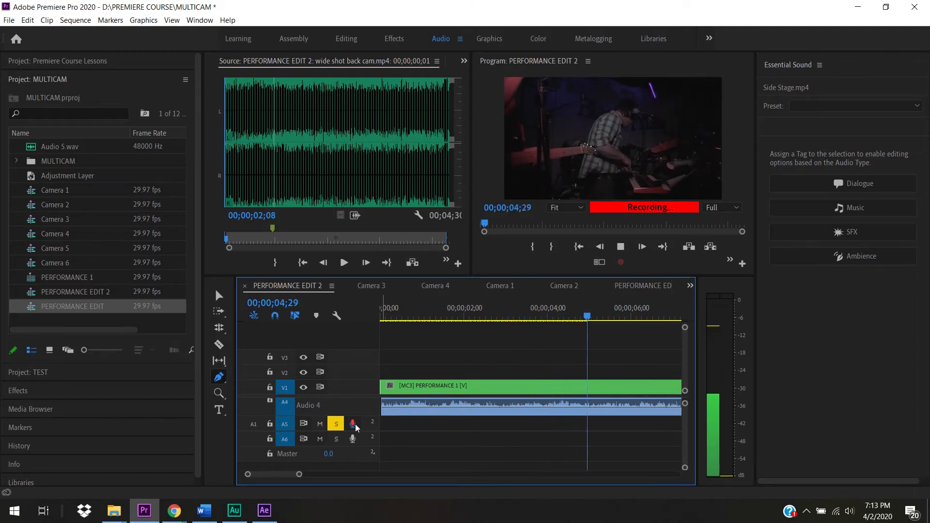
left_click(356, 425)
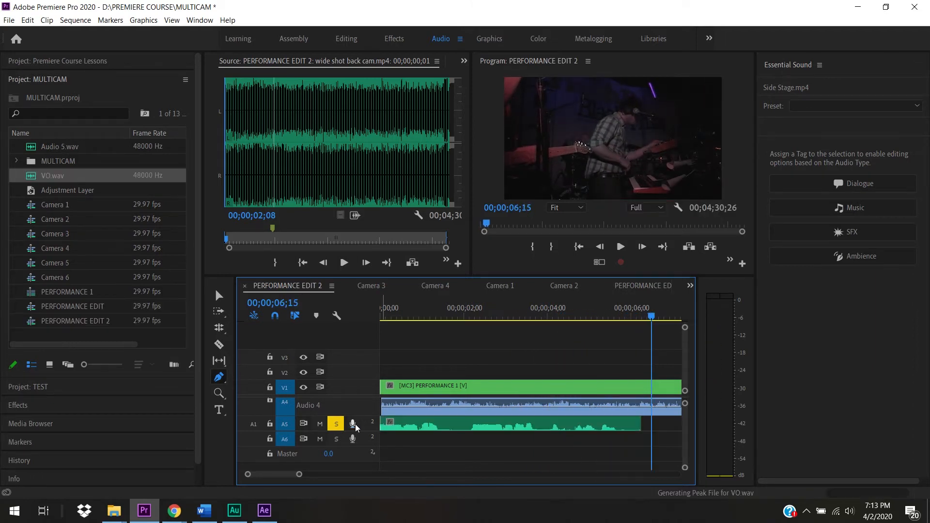
Step: Scrub over the recorded voice-over clip on A5, delete it from the timeline, and unsolo the track
key("v")
left_click(431, 427)
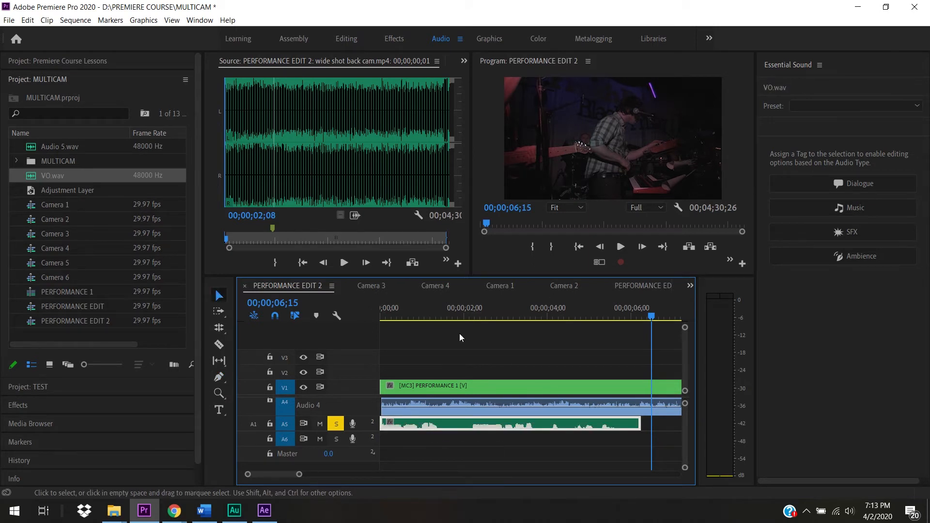
left_click_drag(383, 315, 483, 345)
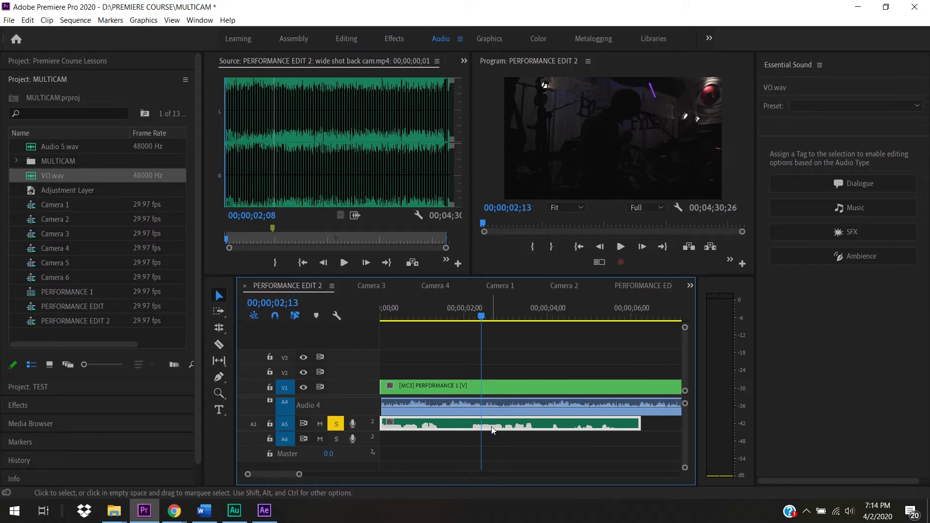
key("Delete")
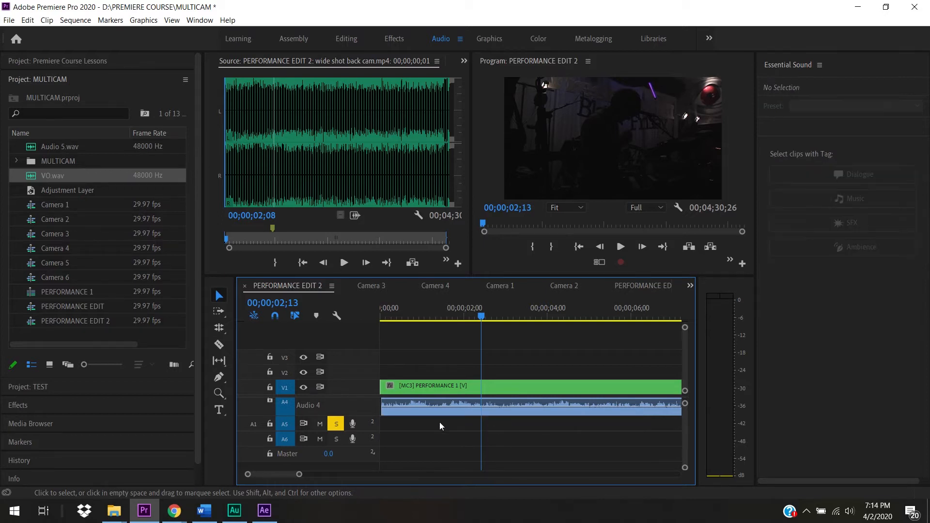
left_click(336, 424)
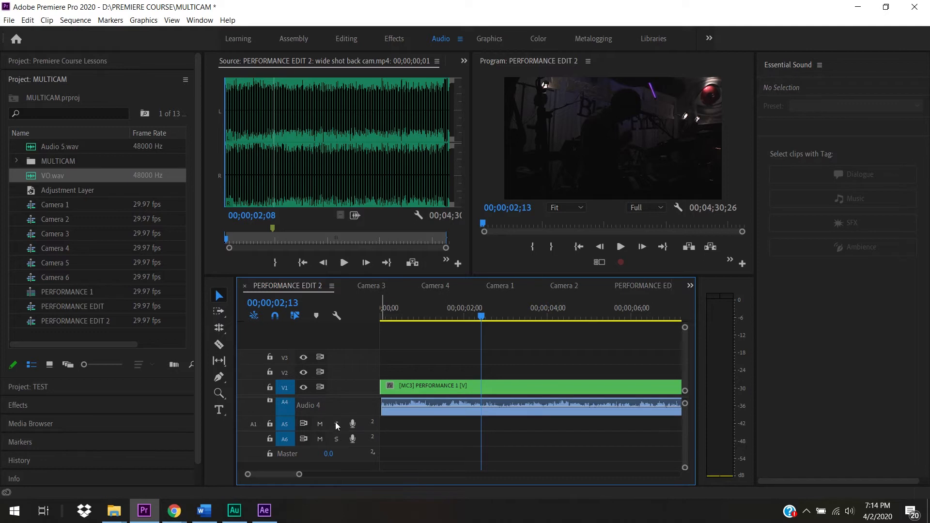
Step: Try adding one standard audio track before the first track with 0 video tracks, and undo the addition
right_click(362, 438)
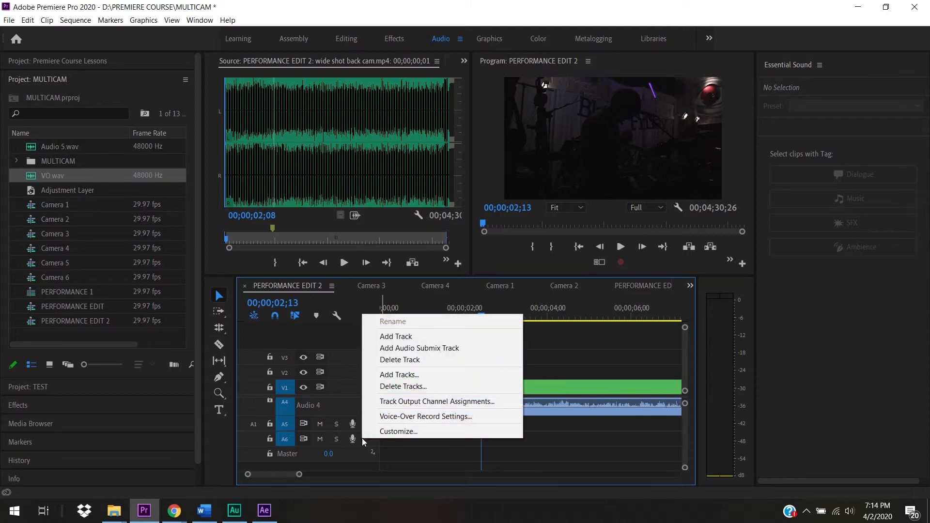
left_click(446, 377)
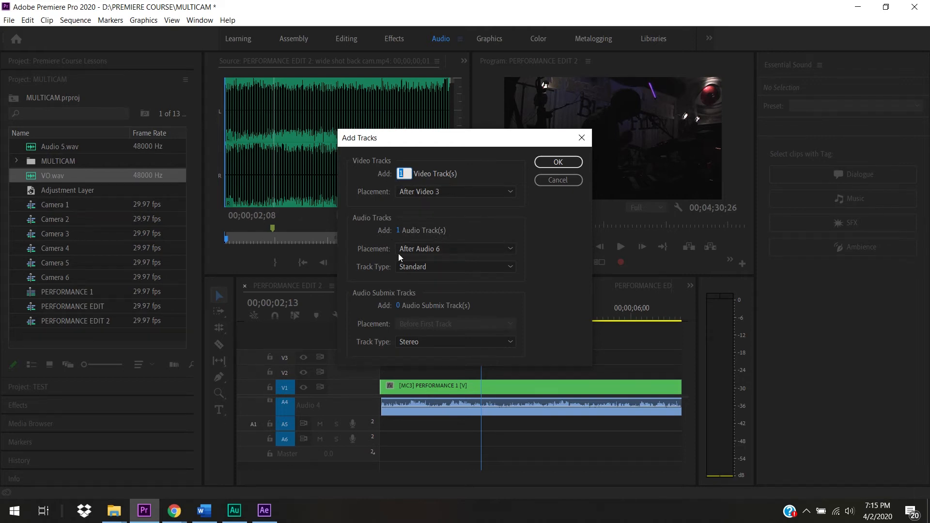
left_click(479, 249)
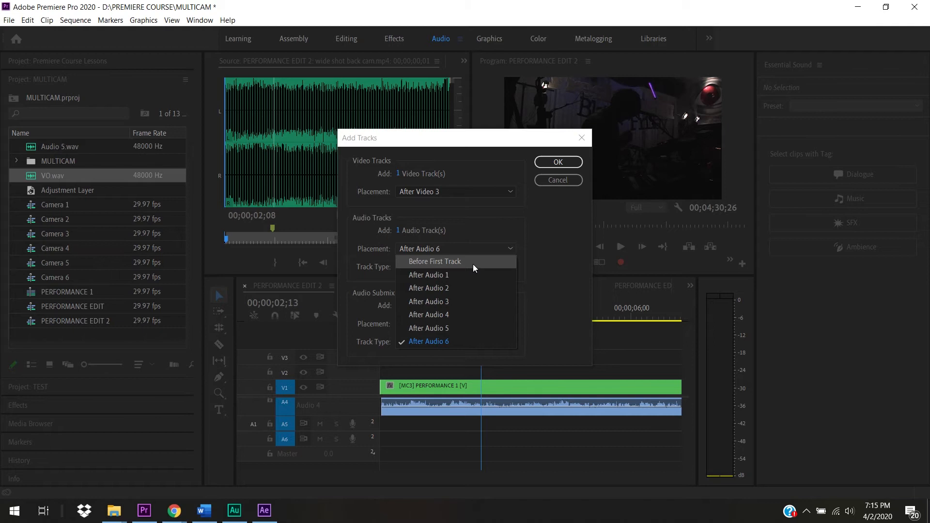
left_click(473, 264)
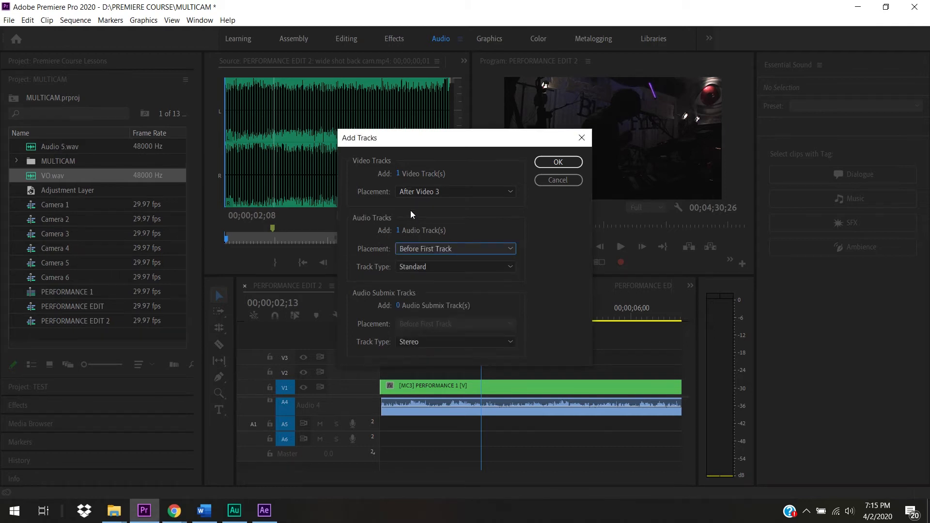
left_click_drag(399, 175, 343, 191)
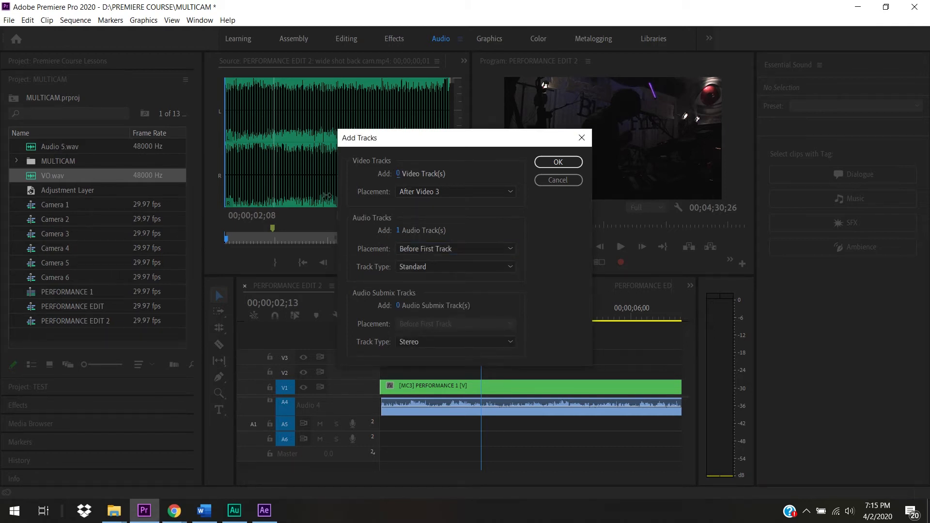
left_click(548, 163)
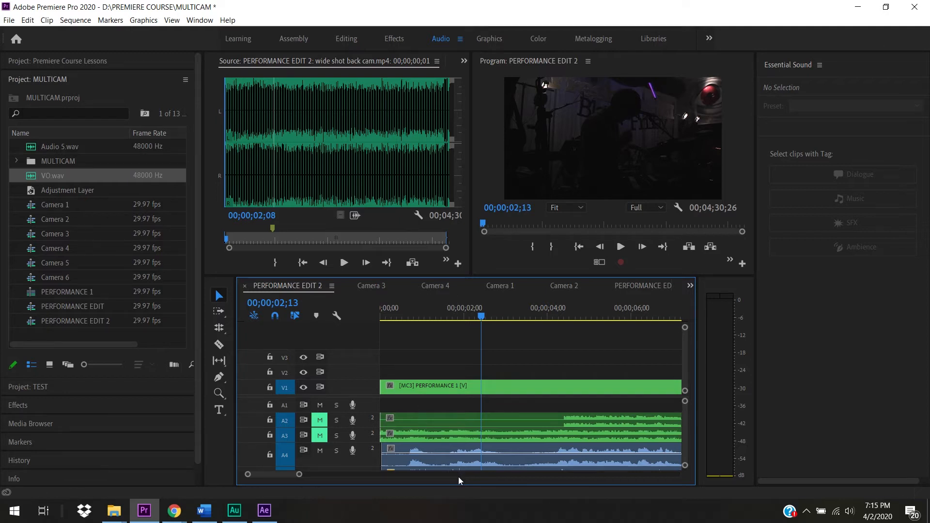
key("ctrl+z")
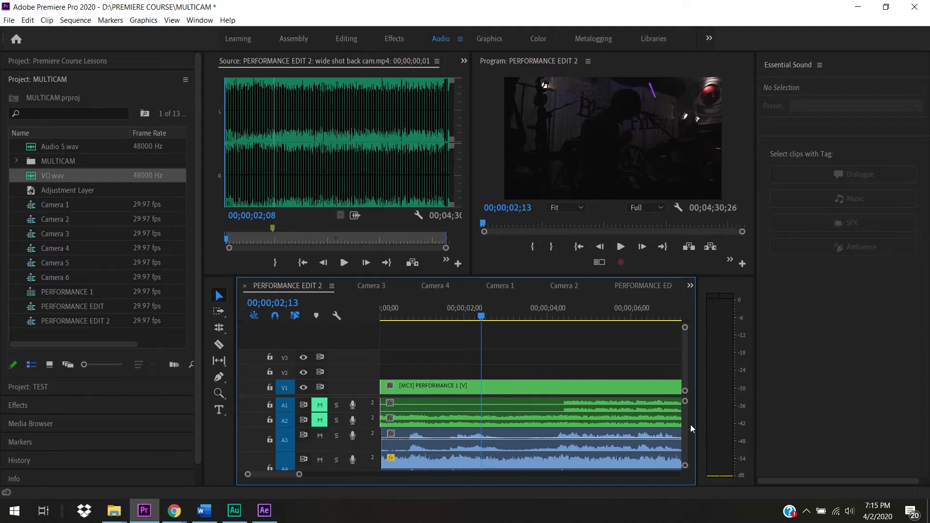
key("ctrl+z")
Step: Examine the Voice-Over Record Settings of track A5, including its source, input and preroll options, and close them
right_click(361, 426)
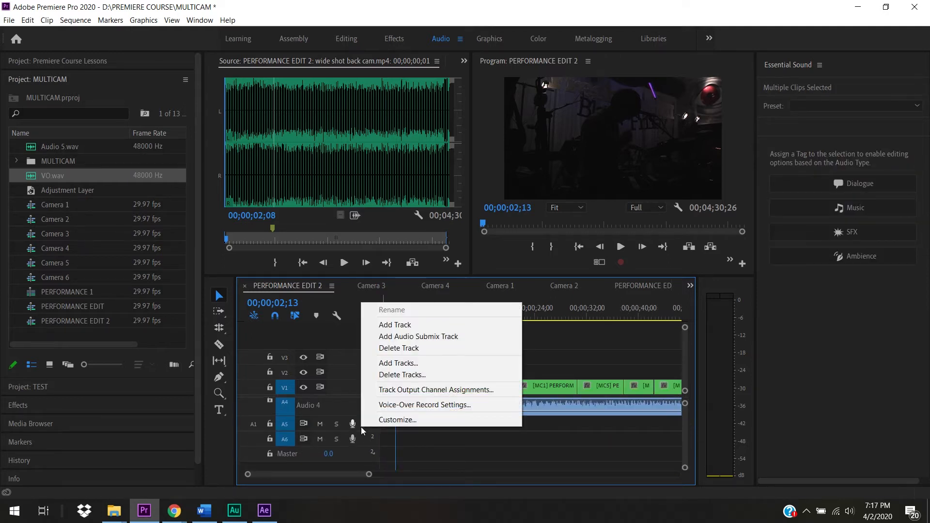
left_click(407, 406)
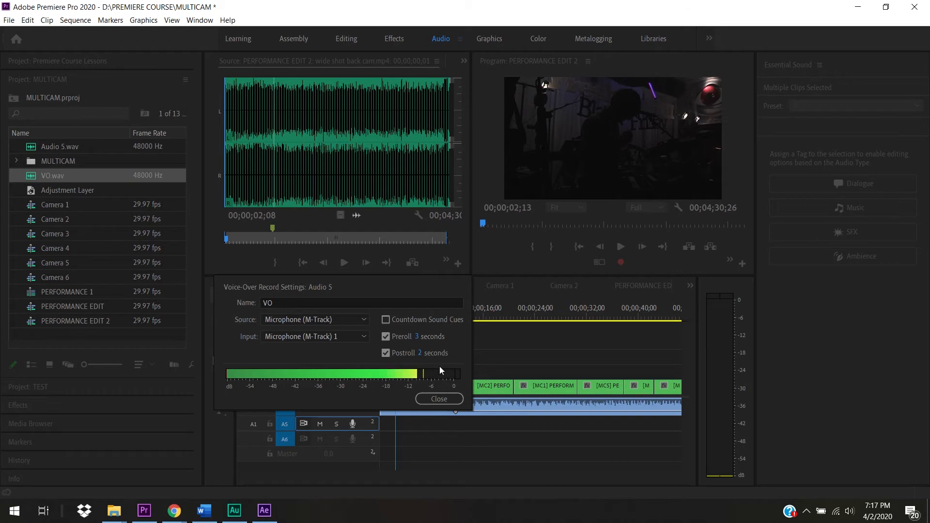
left_click(440, 398)
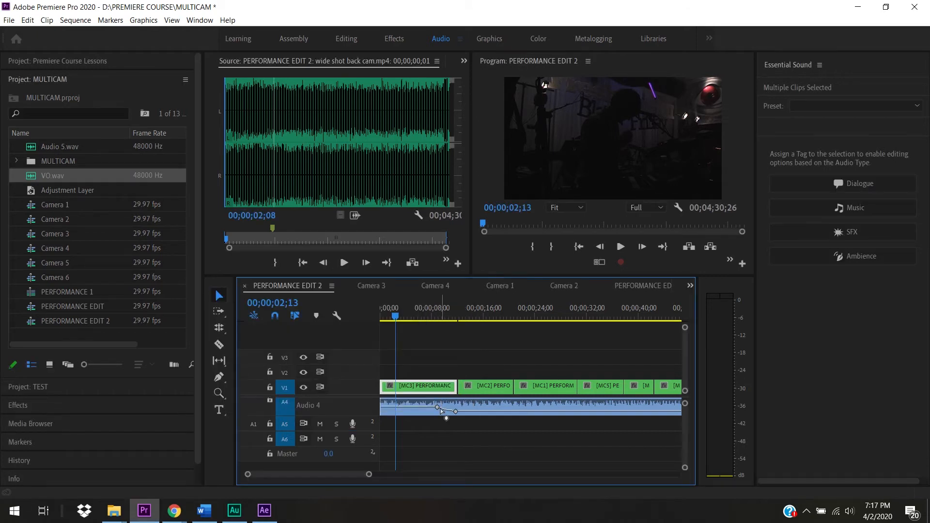
right_click(340, 422)
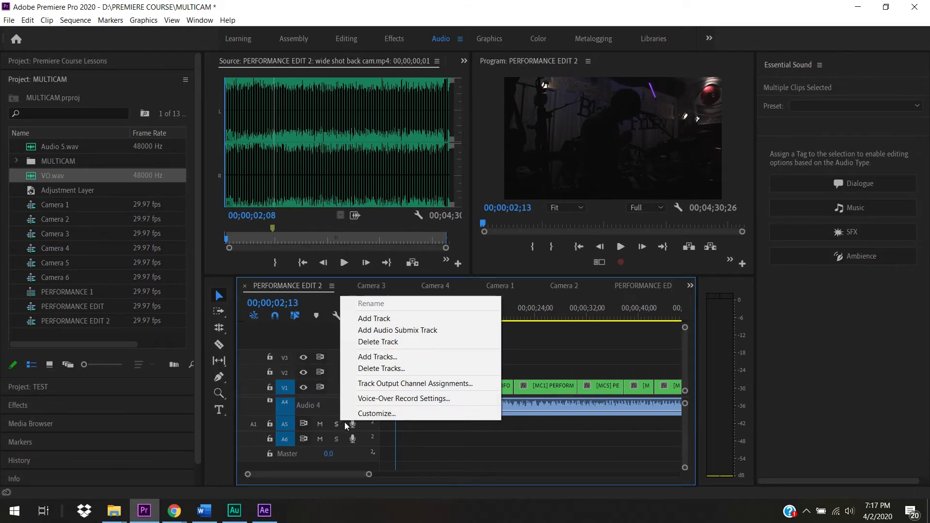
left_click(374, 415)
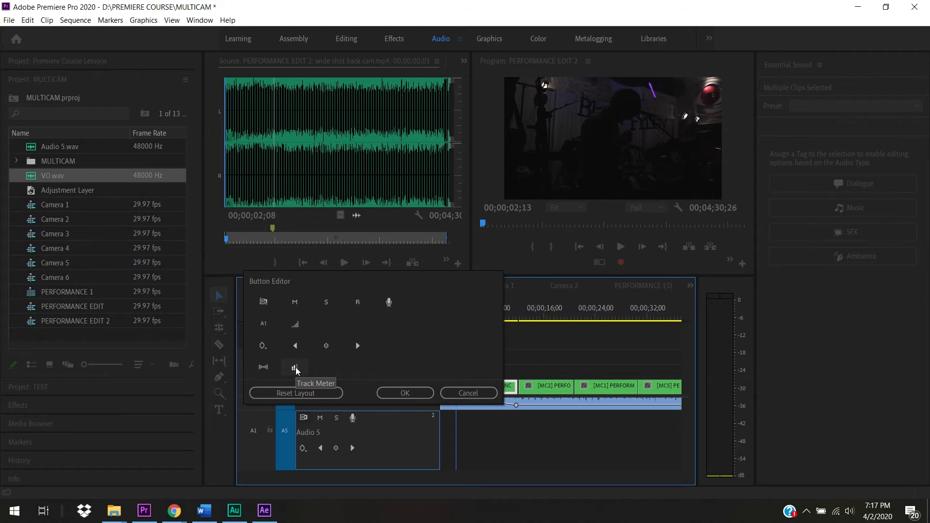
left_click_drag(295, 369, 322, 351)
left_click(468, 393)
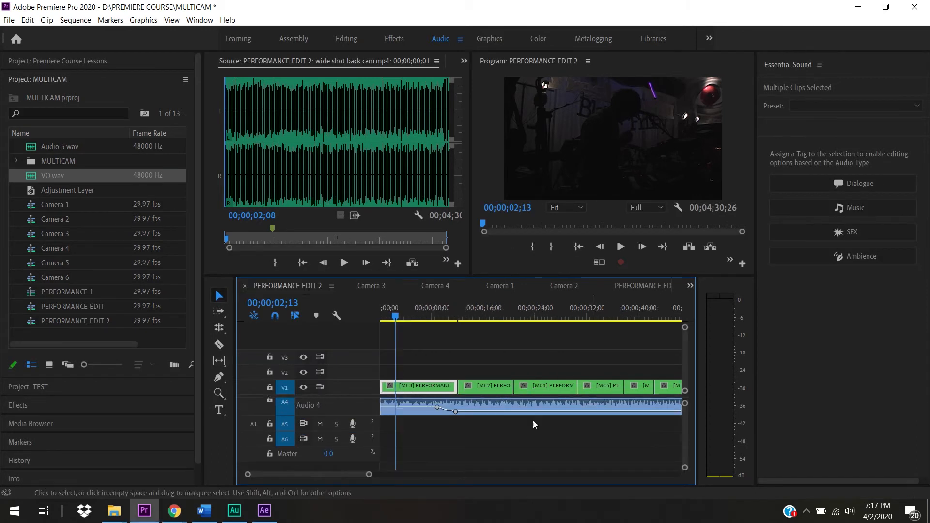
Step: Add the Track Meter to the audio track header, enlarge track A3, and play the sequence to check the meter
scroll(685, 433, "up", 3)
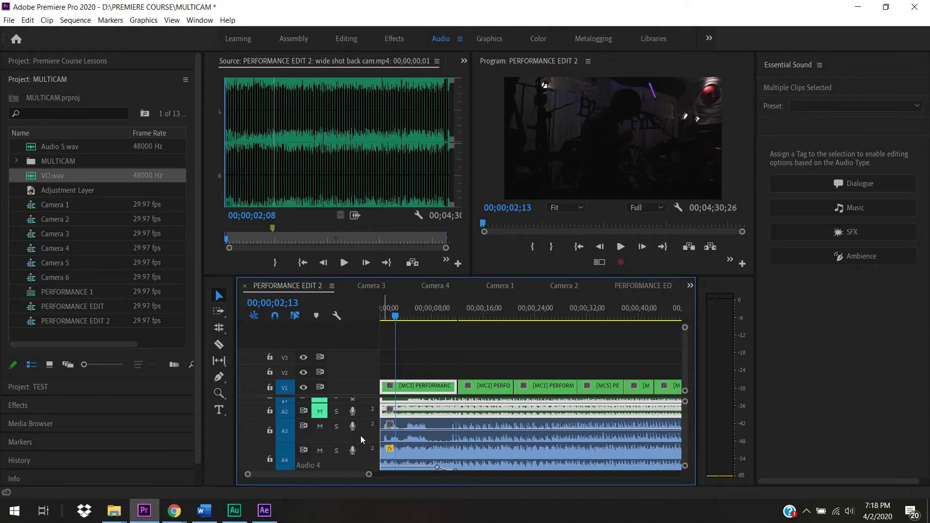
right_click(362, 436)
left_click(396, 432)
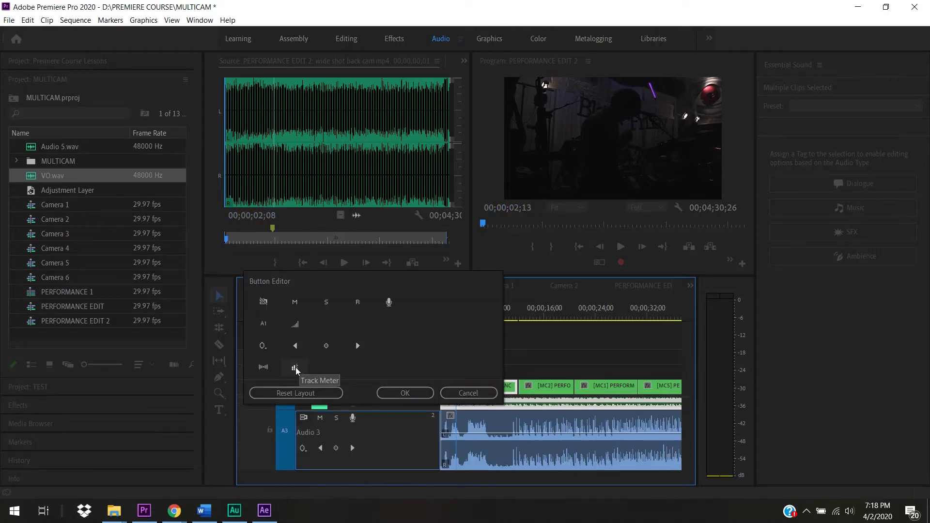
left_click_drag(295, 368, 374, 432)
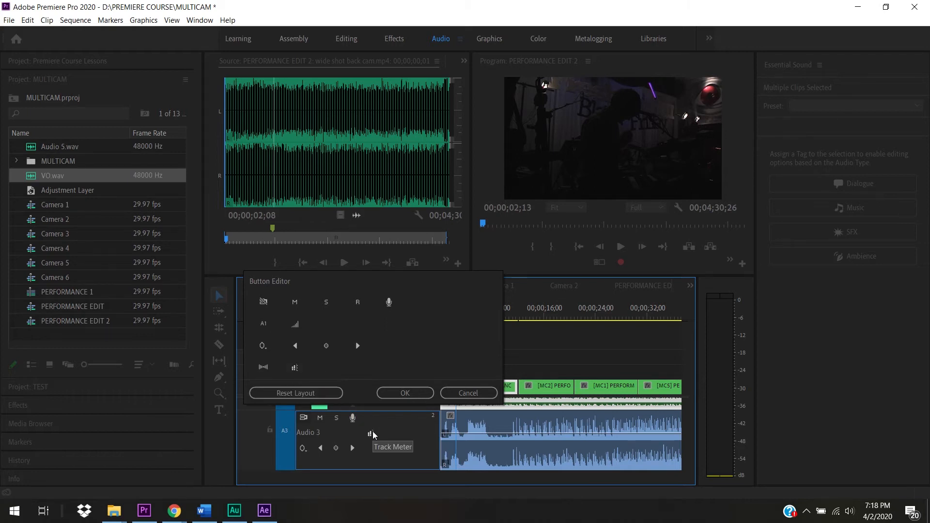
left_click_drag(285, 442, 284, 458)
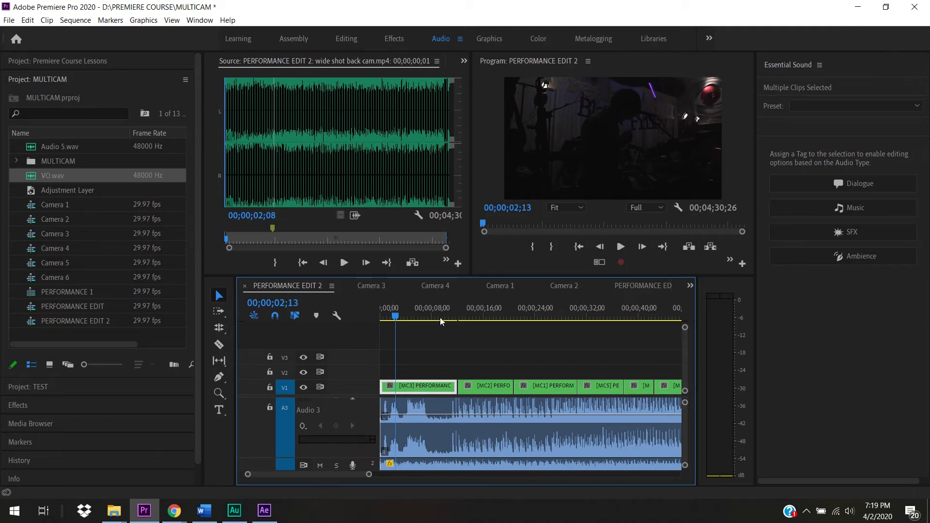
key("space")
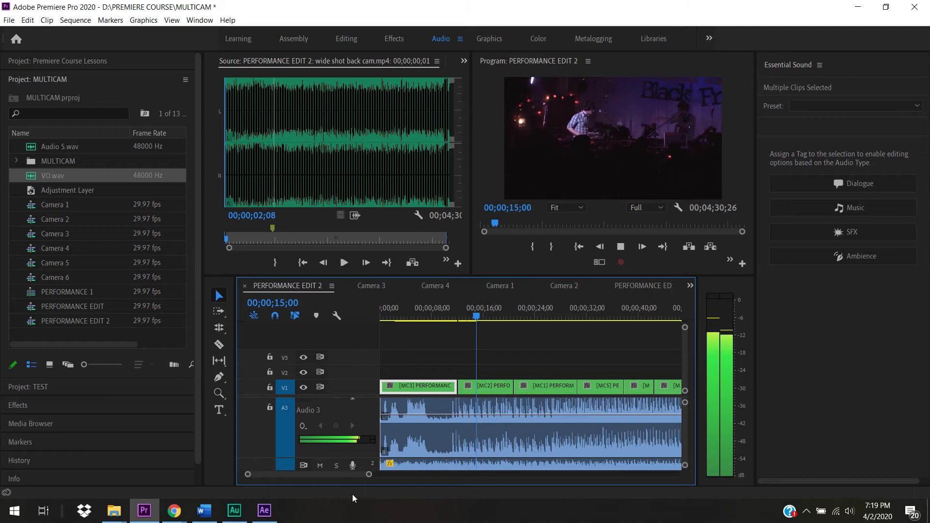
key("space")
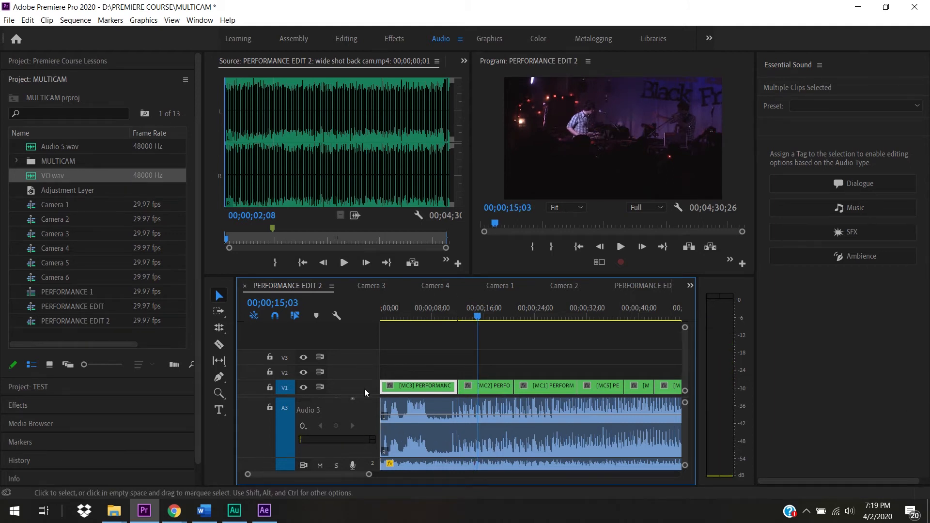
Step: Draw a volume fade on the A3 clip with Pen tool keyframes at 00;00;14;02 and 00;00;17;02, lowering the second, and step between them
left_click(219, 377)
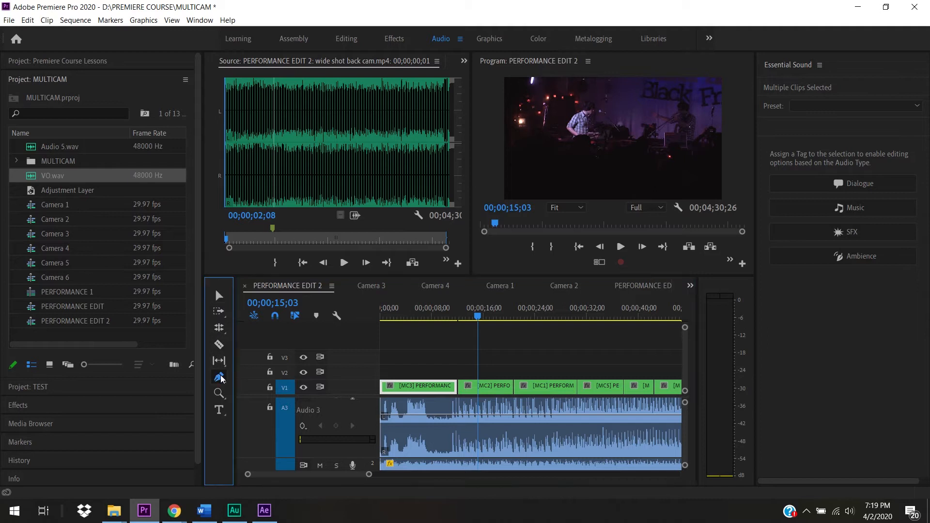
left_click(471, 416)
left_click(491, 415)
left_click_drag(491, 416, 490, 440)
left_click(352, 426)
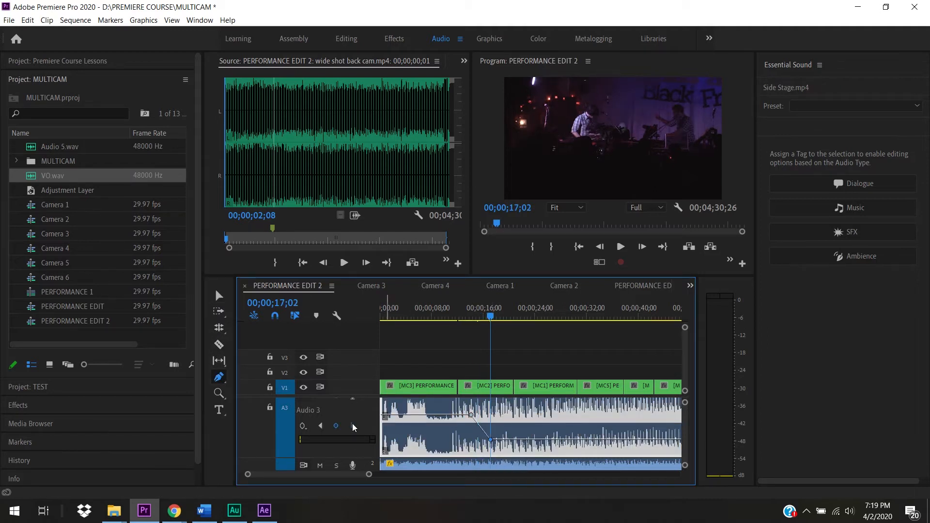
left_click(320, 426)
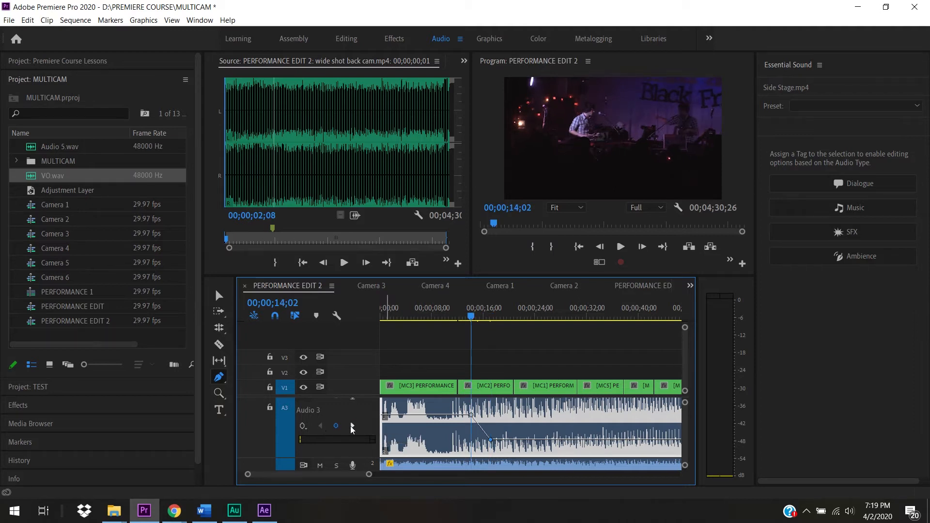
left_click(352, 426)
Step: View the interpolation options of the second A3 keyframe, remove both fade keyframes, and return to the Selection tool
right_click(491, 441)
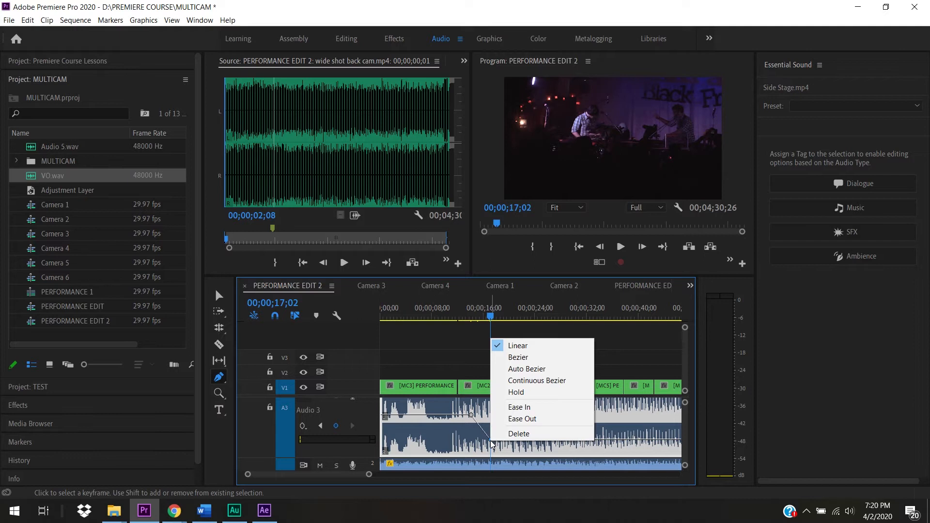
left_click(486, 315)
key("Delete")
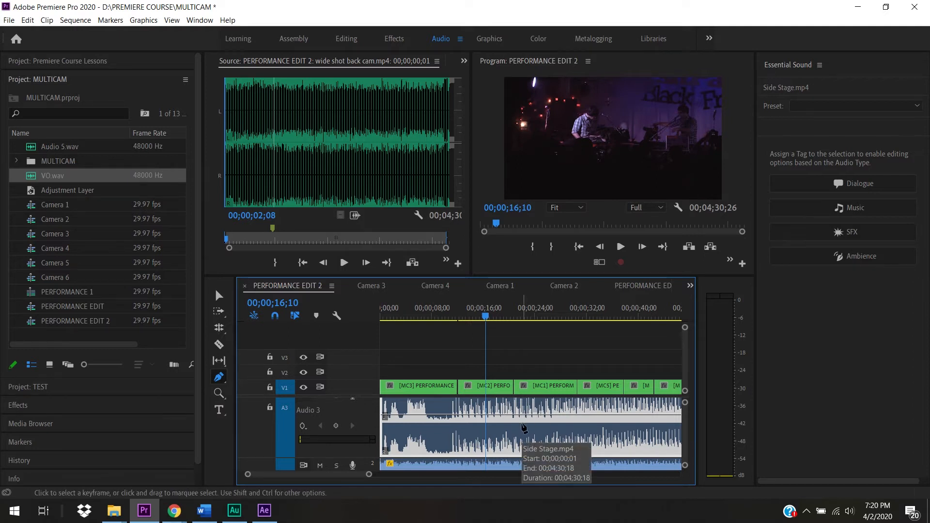
key("v")
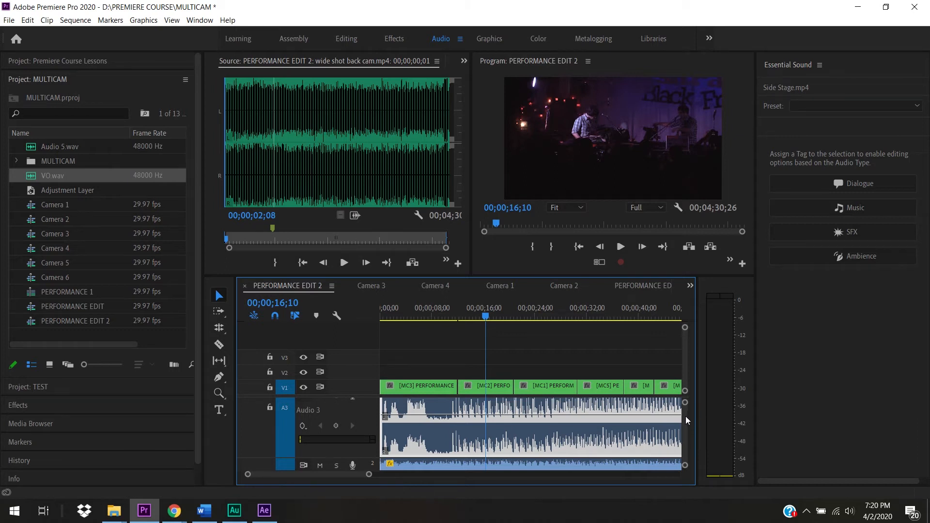
Step: Try tagging the Side Stage.mp4 clip as Music and as Dialogue in Essential Sound, undoing each tag
left_click(867, 208)
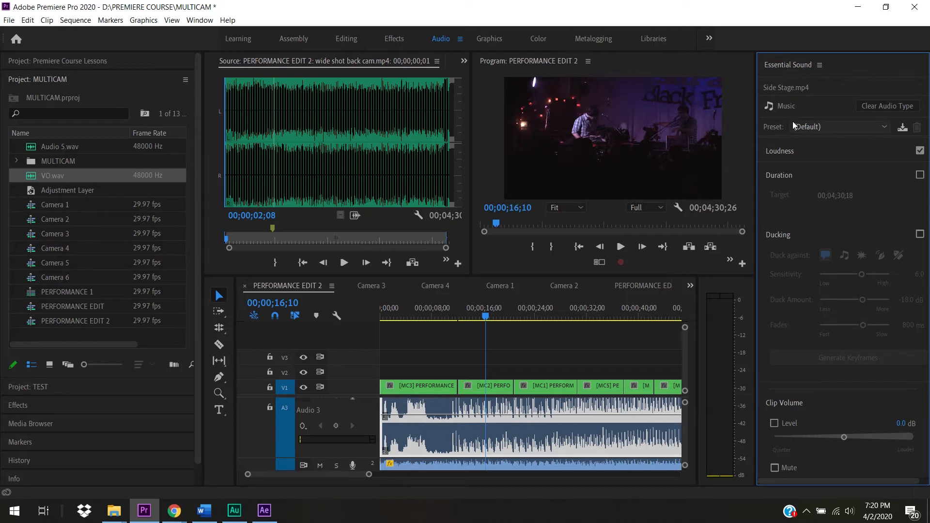
key("ctrl+z")
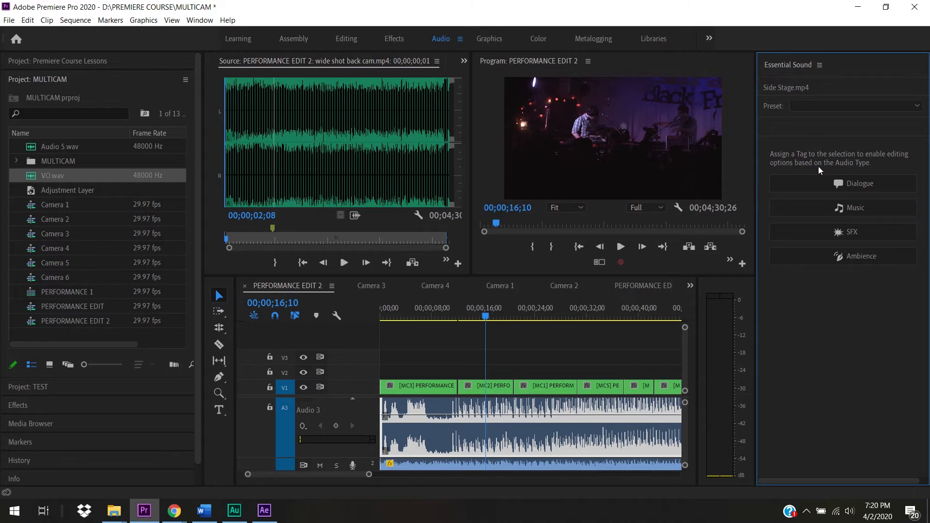
left_click(606, 420)
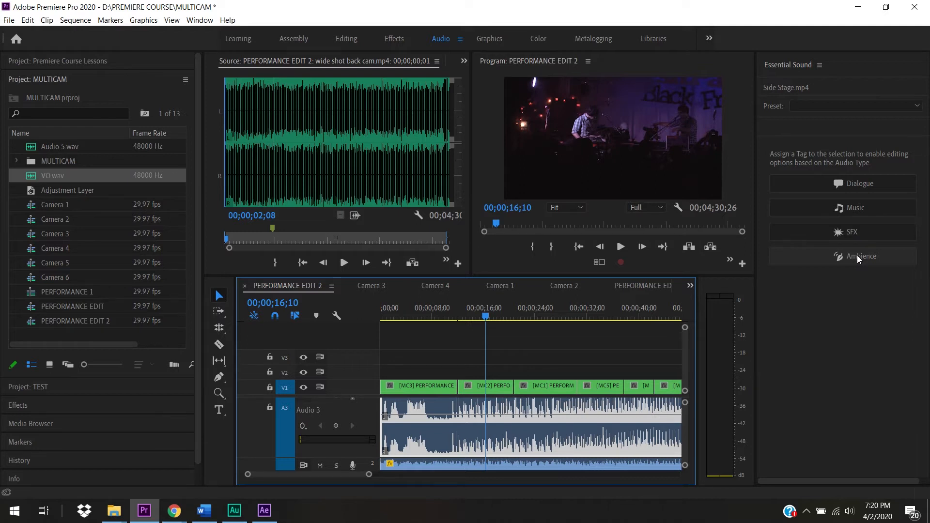
left_click(865, 185)
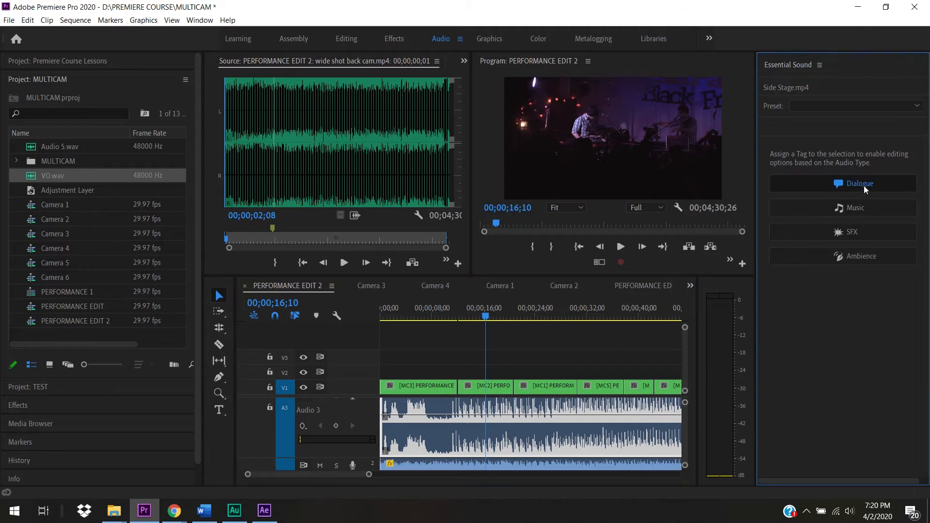
mouse_move(926, 168)
left_mouse_down()
mouse_move(926, 374)
mouse_move(925, 153)
left_mouse_up()
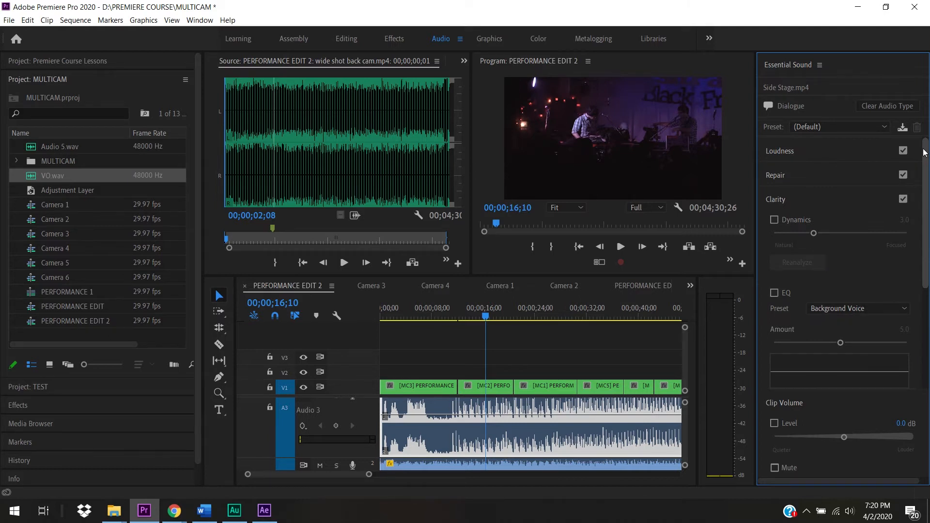
key("ctrl+z")
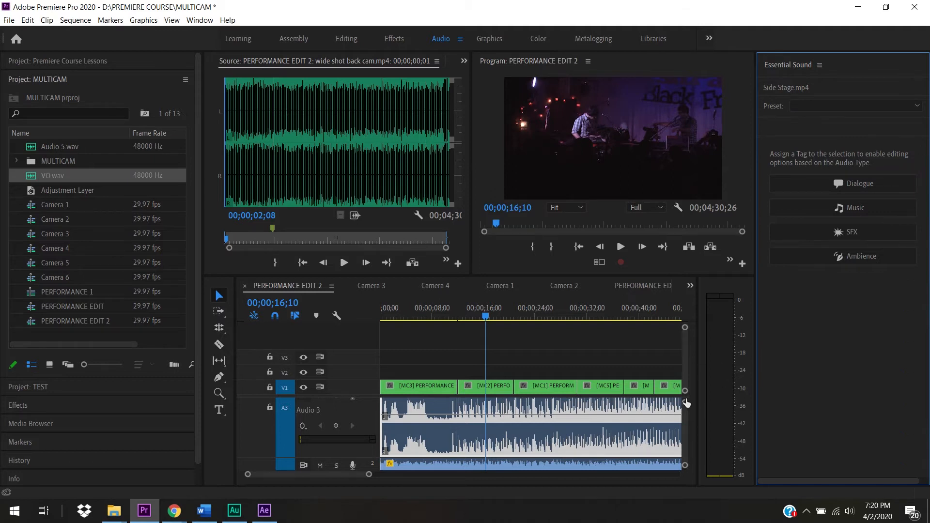
Step: Record a voice-over of about 5 seconds on track A5 from 00;00;16;10, soloing the track during recording
scroll(687, 426, "down", 3)
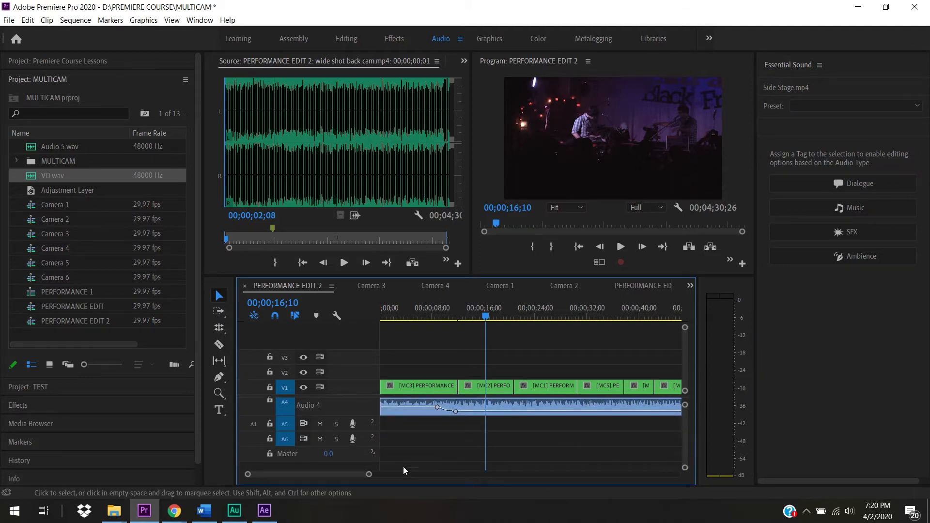
left_click(353, 424)
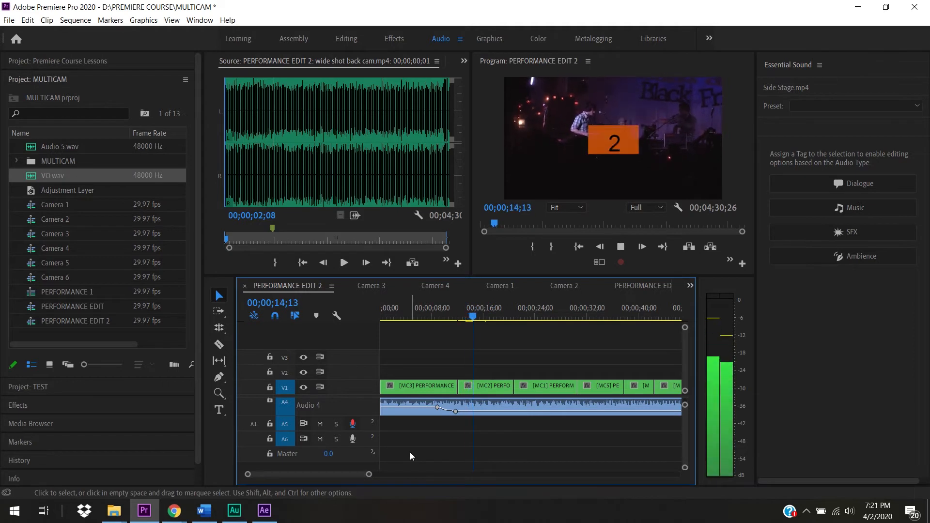
left_click(336, 424)
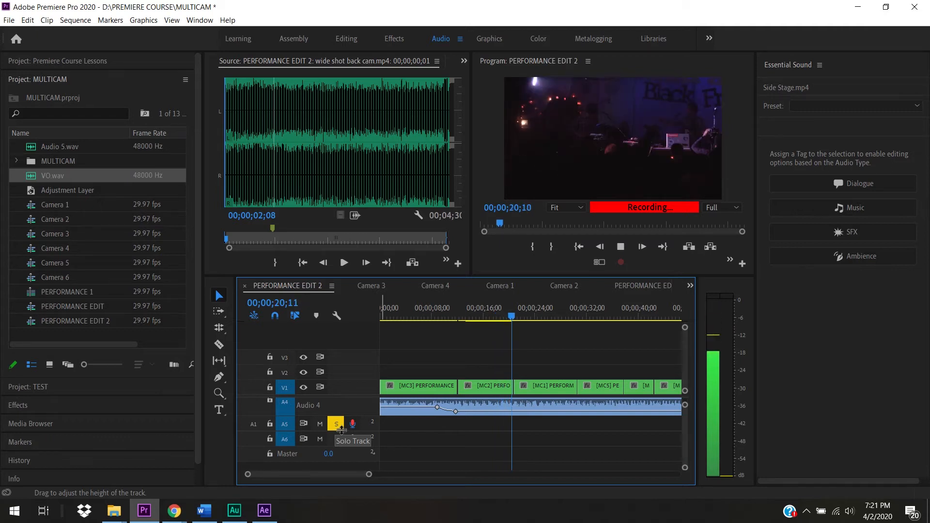
key("space")
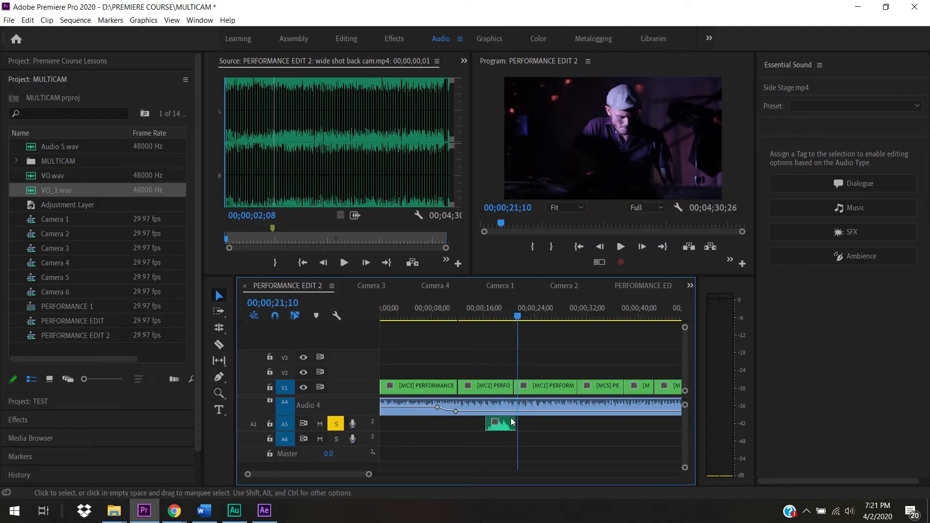
Step: Select the new voice-over clip on A5 and play it back soloed from near its start
left_click(509, 424)
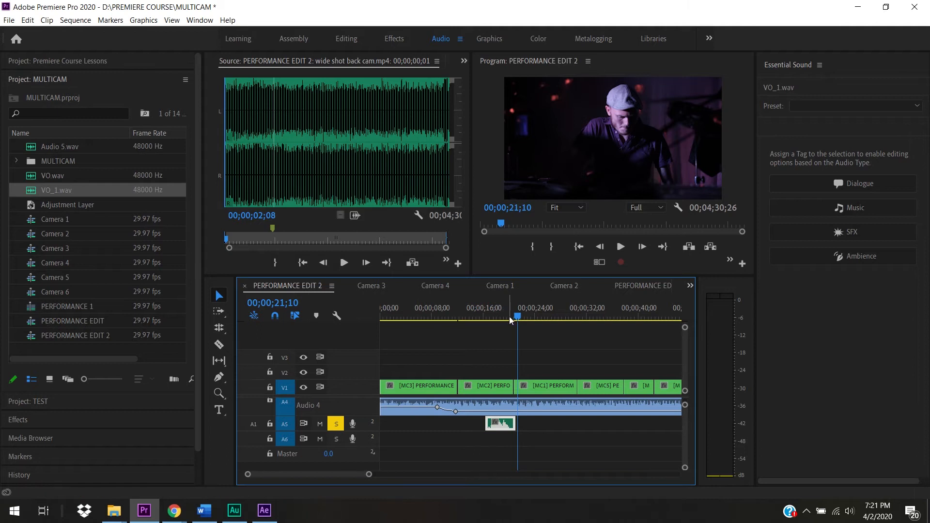
left_click_drag(510, 316, 493, 319)
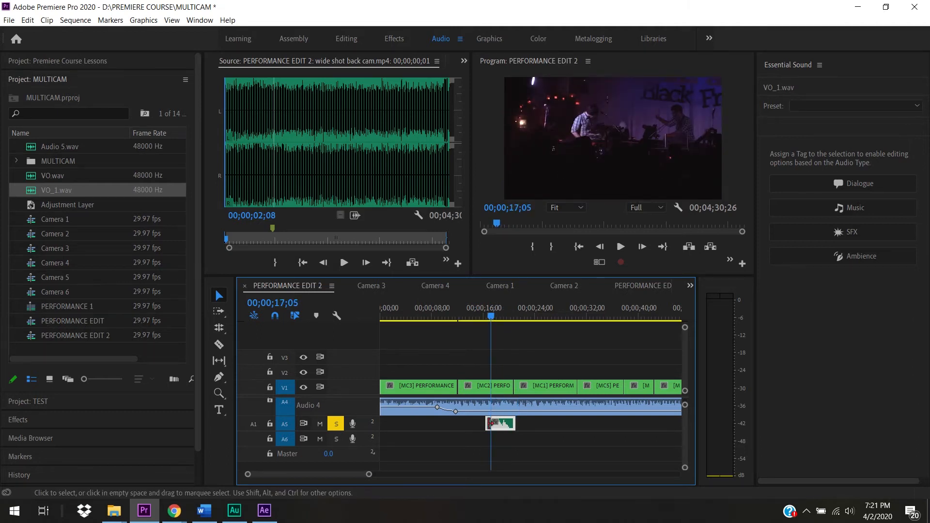
key("space")
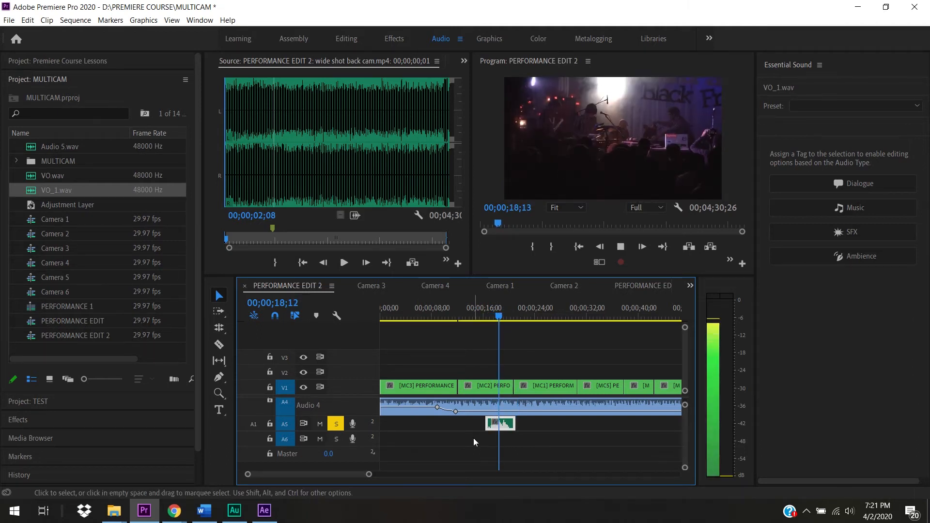
key("space")
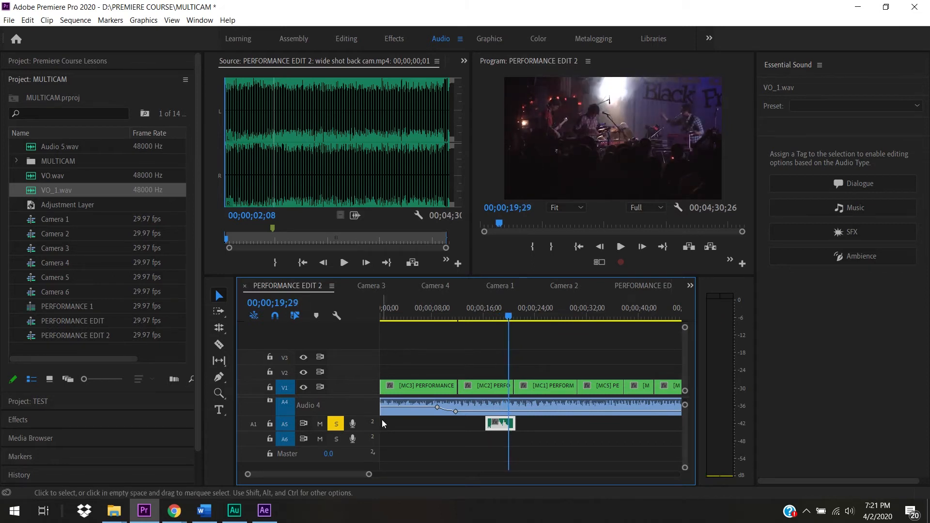
Step: Enlarge track A5, tag the voice-over clip as Dialogue, and auto-match its loudness
left_click_drag(385, 432, 394, 445)
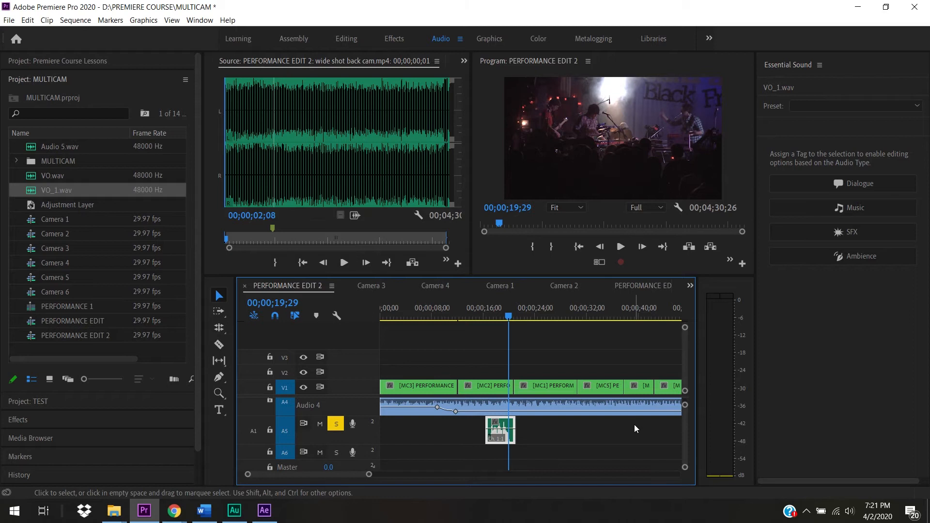
left_click(859, 182)
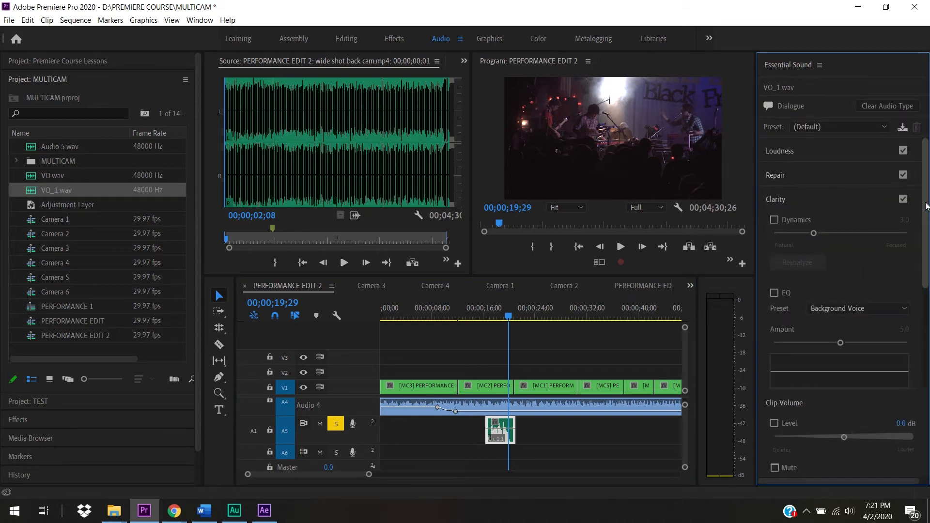
left_click(801, 150)
left_click(807, 173)
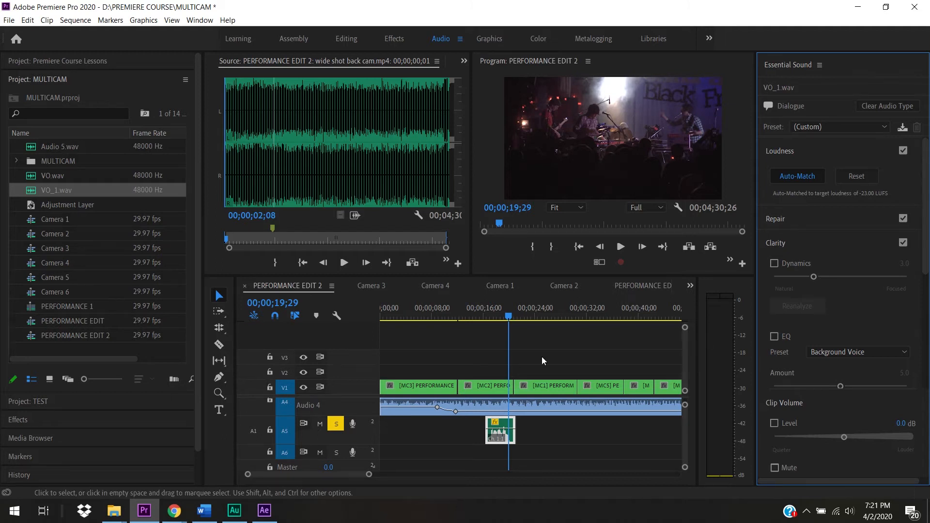
Step: Unsolo track A5 and play the loudness-matched voice-over together with the other tracks
left_click(340, 423)
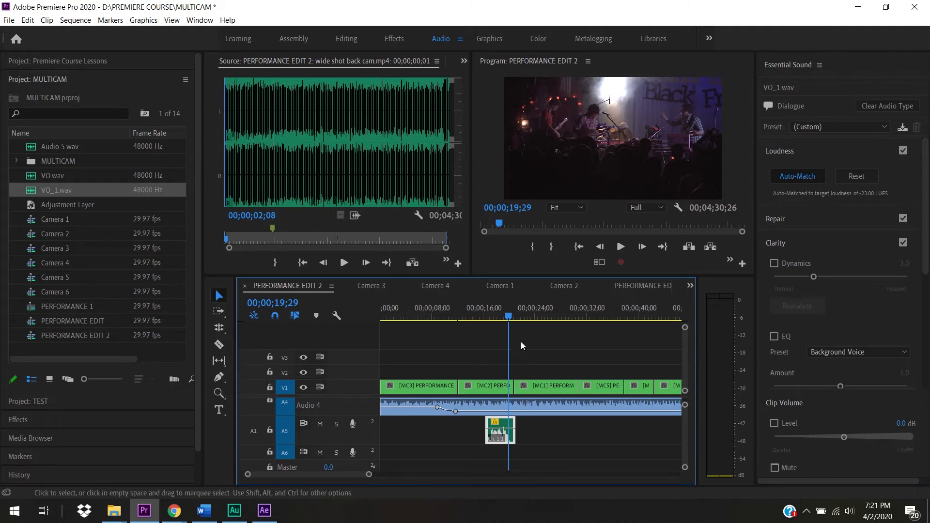
left_click(493, 318)
key("space")
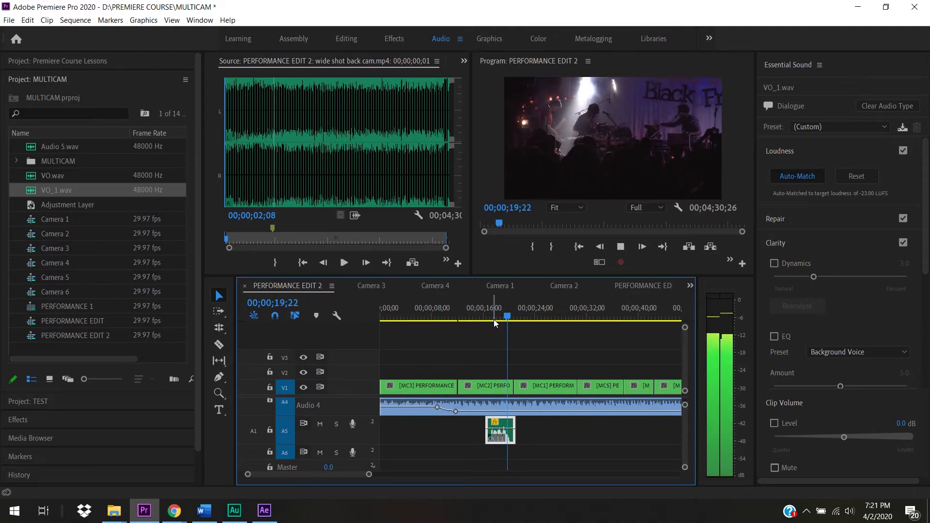
key("space")
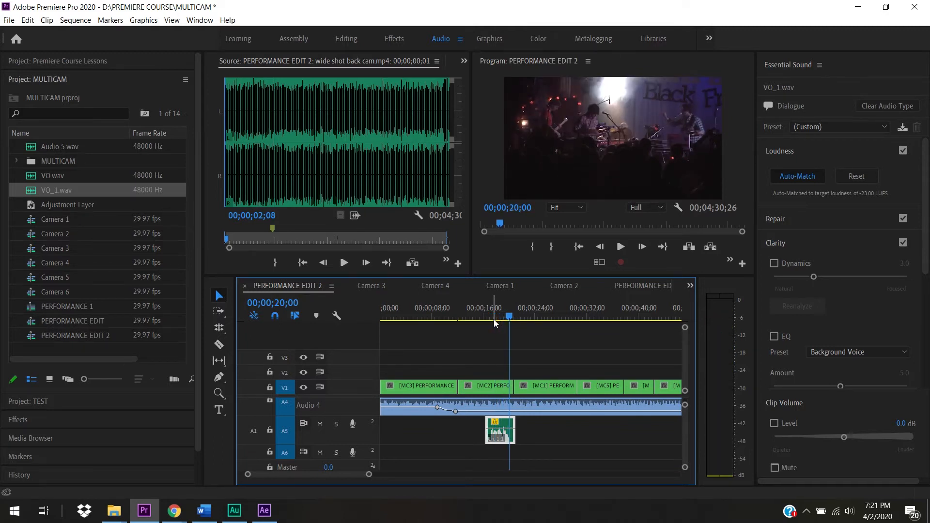
Step: Examine the Repair and Clarity options for the voice-over clip in Essential Sound, including the list of EQ presets
left_click(801, 220)
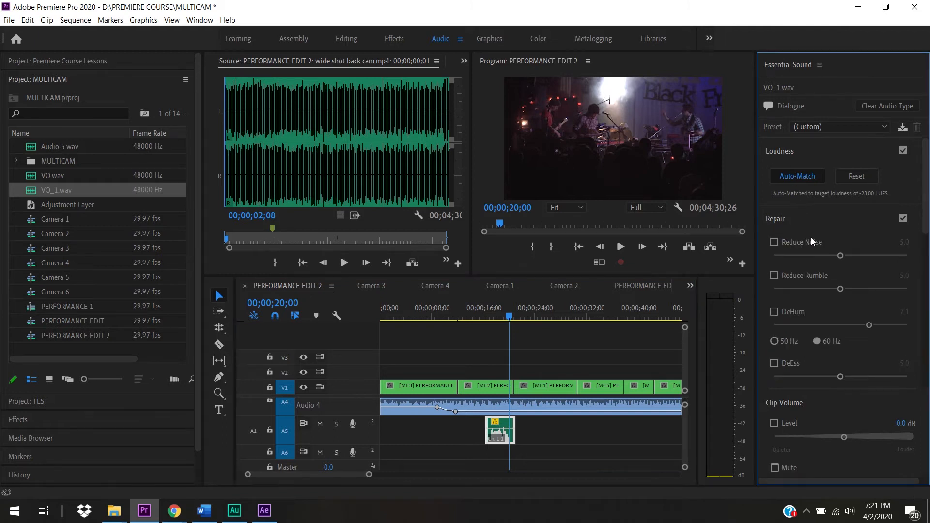
scroll(795, 165, "down", 3)
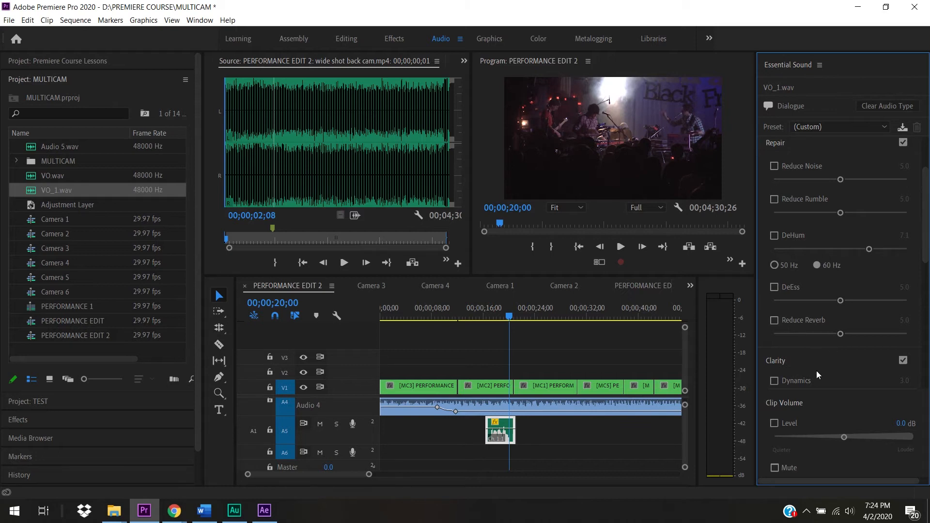
scroll(804, 182, "down", 5)
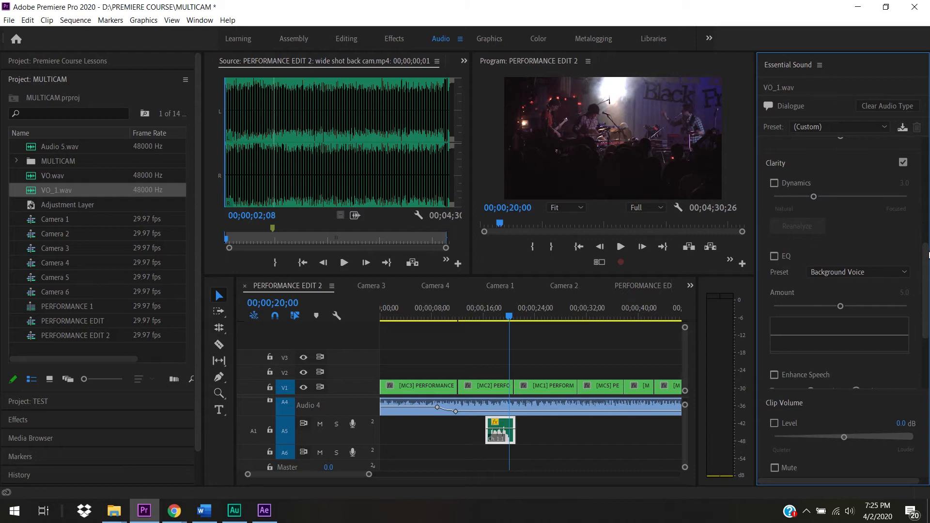
scroll(928, 258, "up", 5)
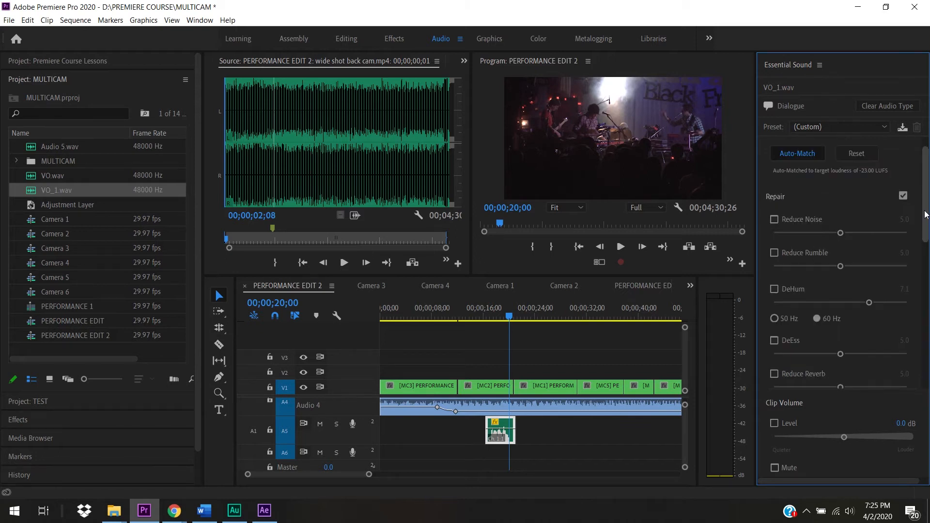
scroll(928, 264, "down", 5)
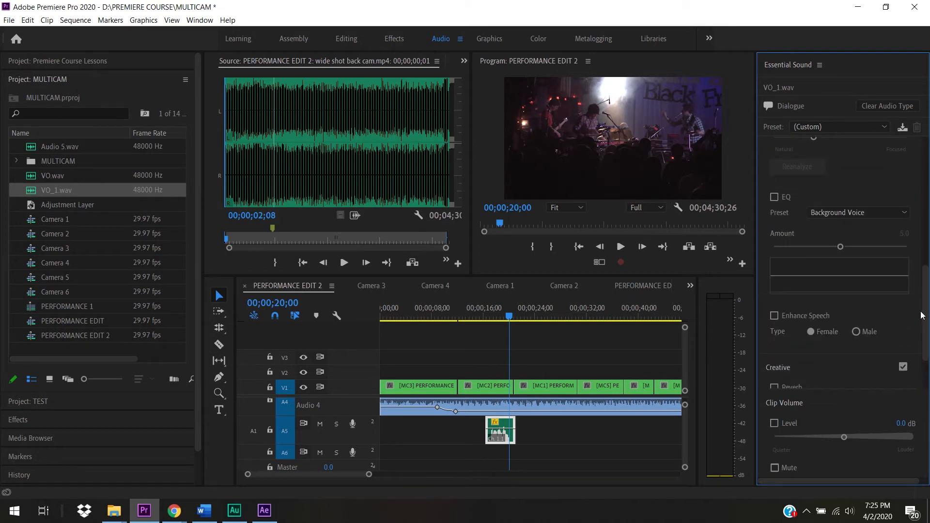
left_click(838, 214)
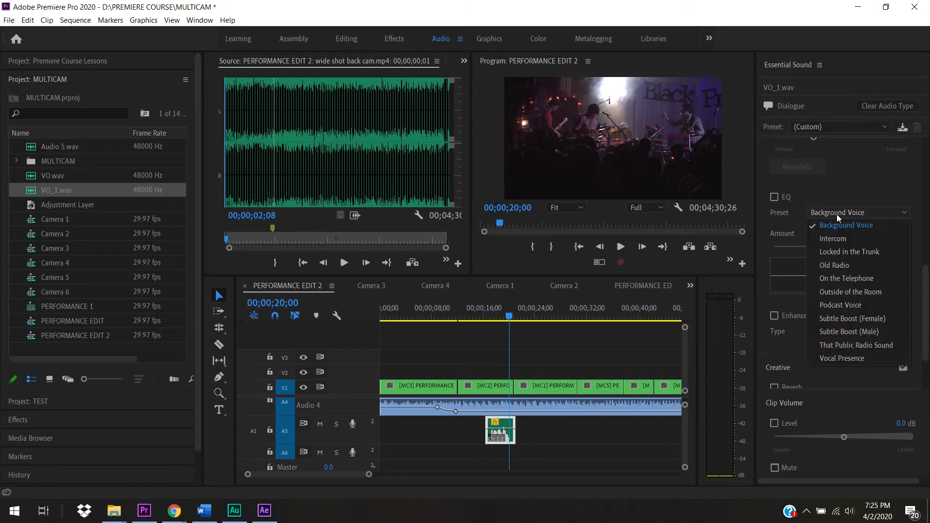
left_click(823, 203)
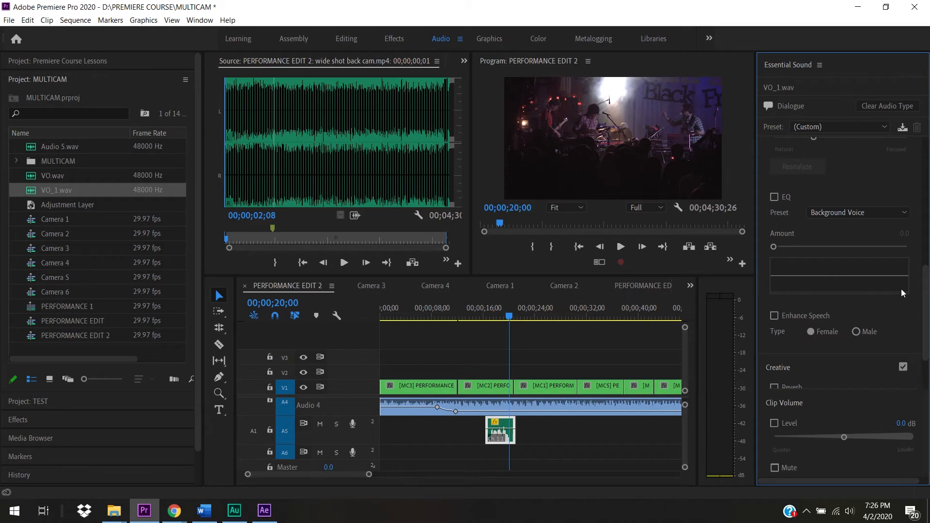
Step: Enable EQ on the voice-over clip and try the Subtle Boost (Male) preset at an amount of 4.6
left_click(776, 197)
left_click(832, 211)
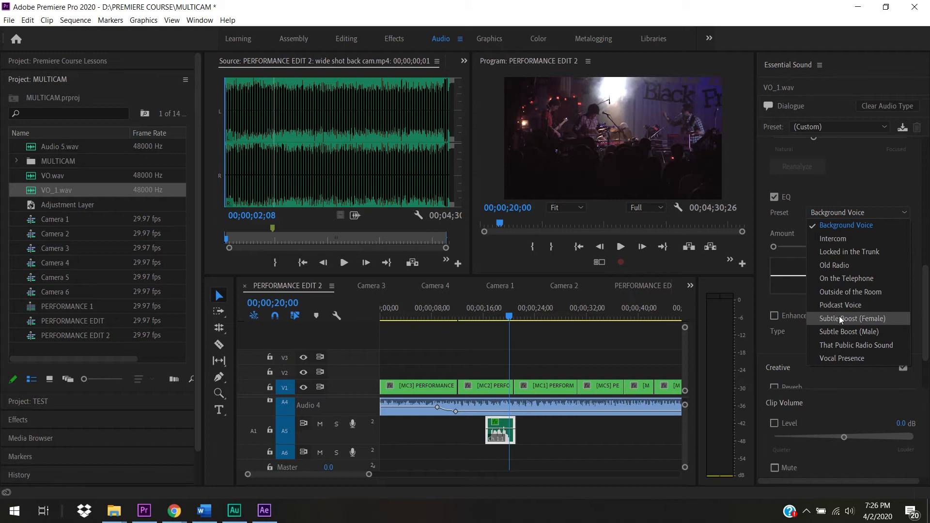
left_click(842, 331)
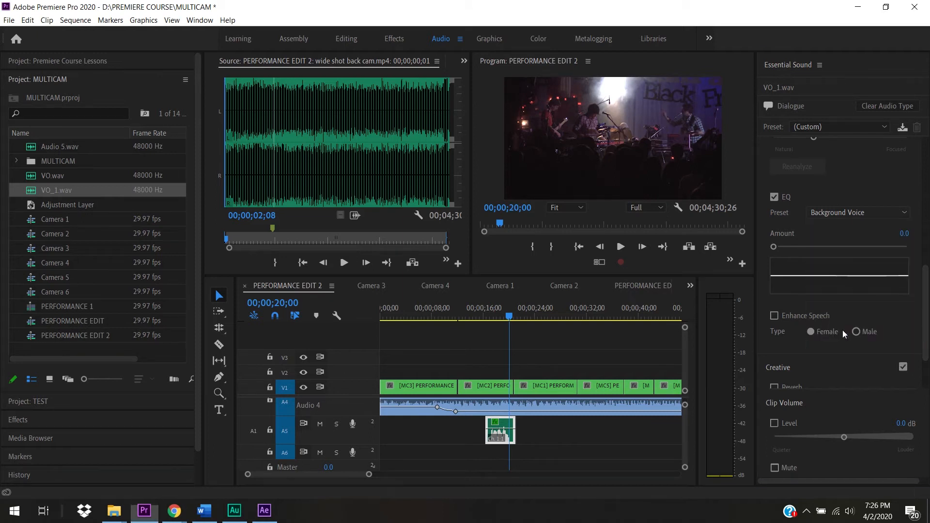
left_click_drag(776, 248, 836, 246)
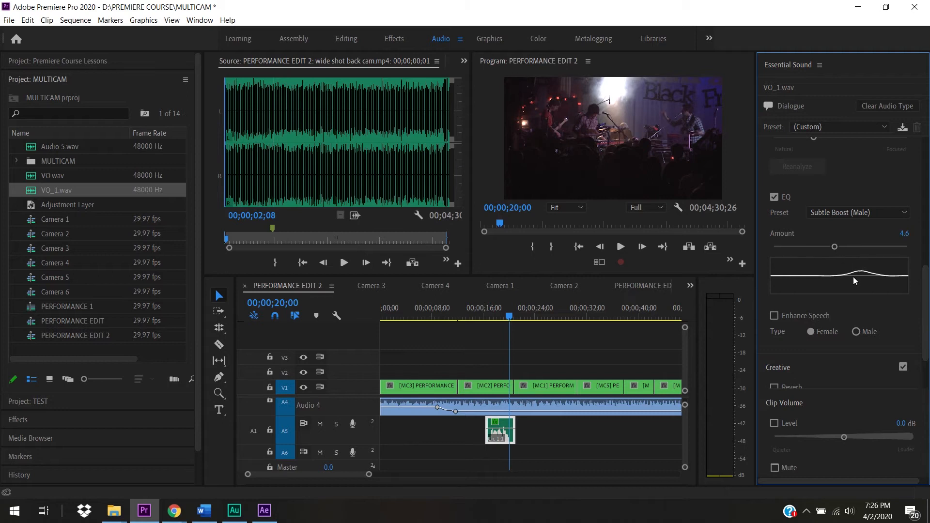
Step: Reset the voice-over's EQ amount to 0.0 and set its EQ preset back to Background Voice
left_click_drag(834, 251, 754, 240)
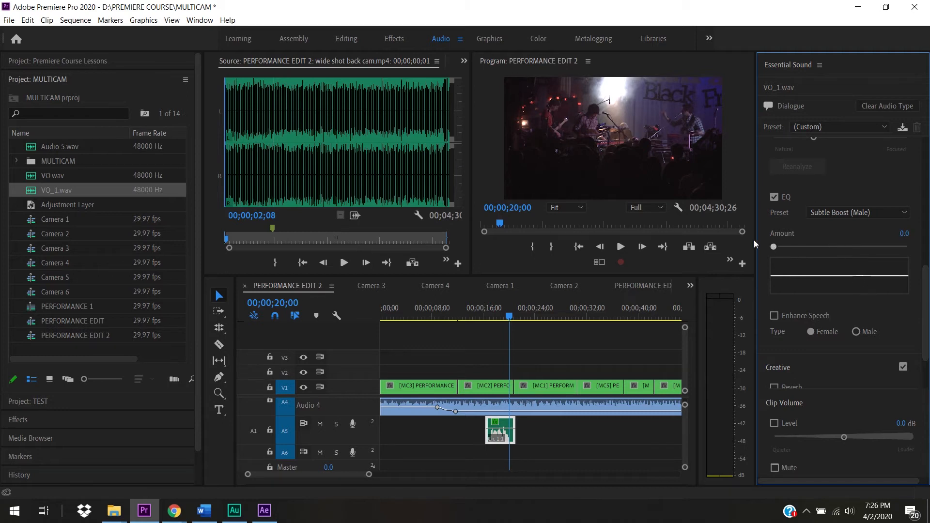
left_click(875, 211)
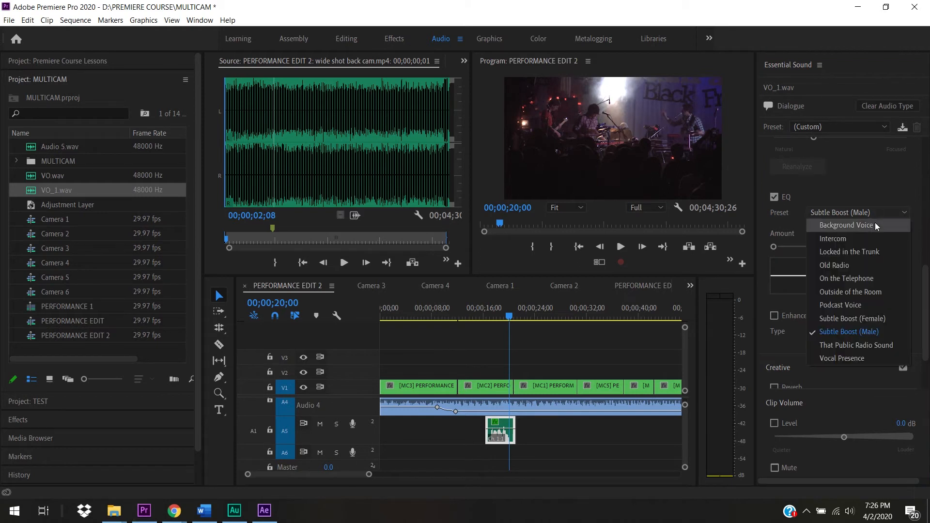
left_click(876, 223)
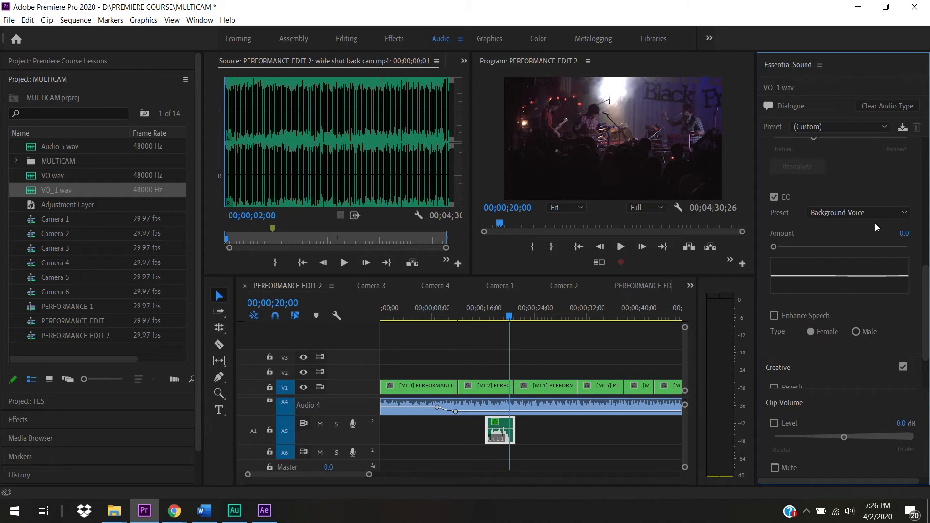
left_click(857, 213)
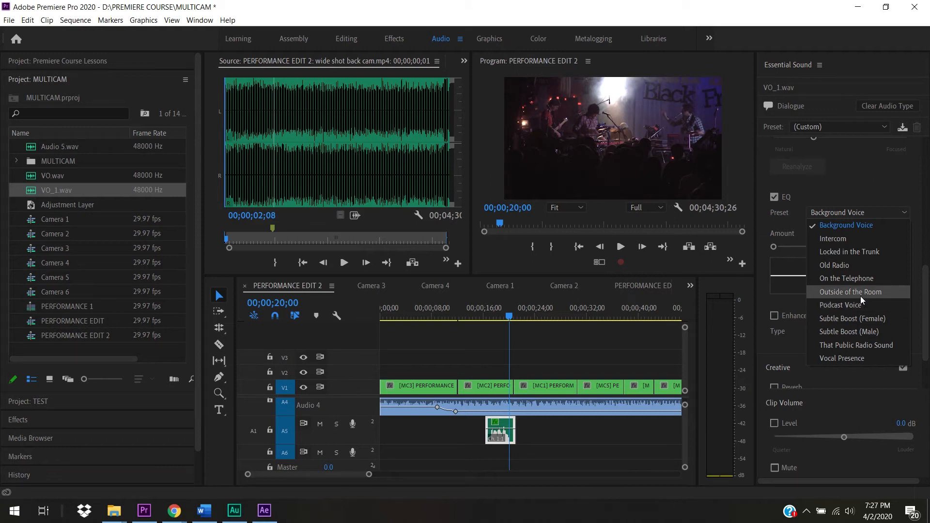
left_click(842, 211)
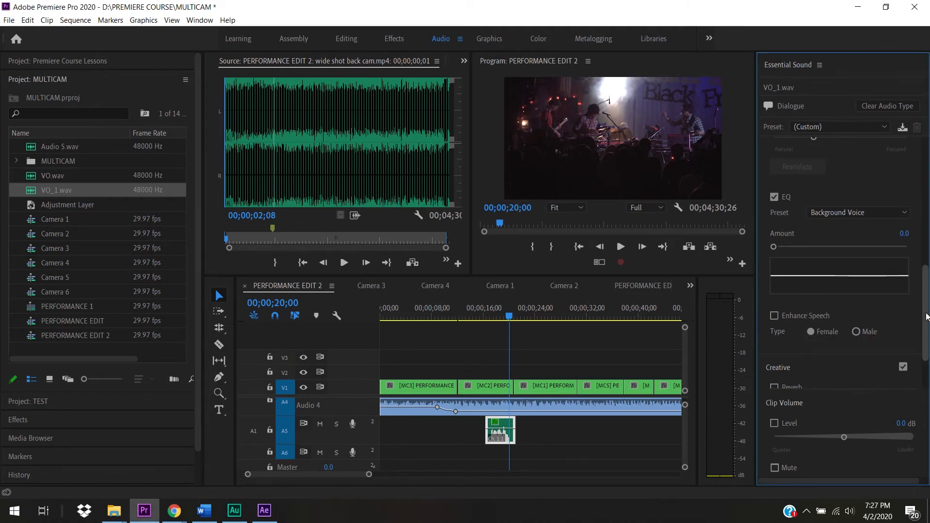
Step: Look through the Reverb presets in the voice-over clip's Creative settings without choosing one
left_click_drag(927, 317, 927, 344)
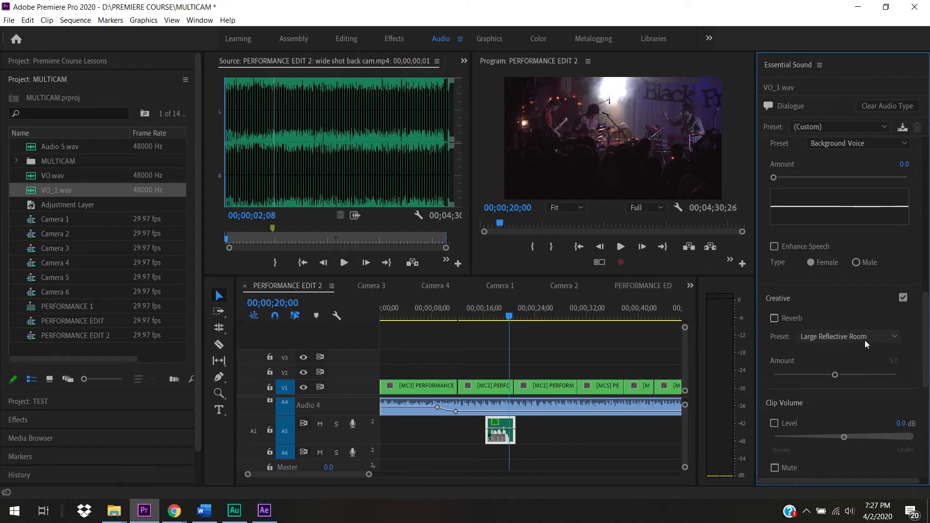
left_click(865, 340)
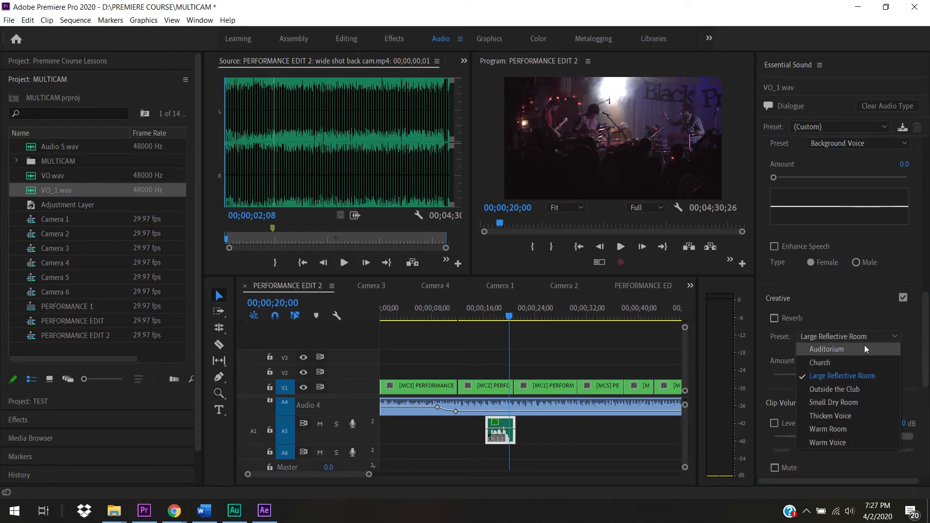
left_click(863, 319)
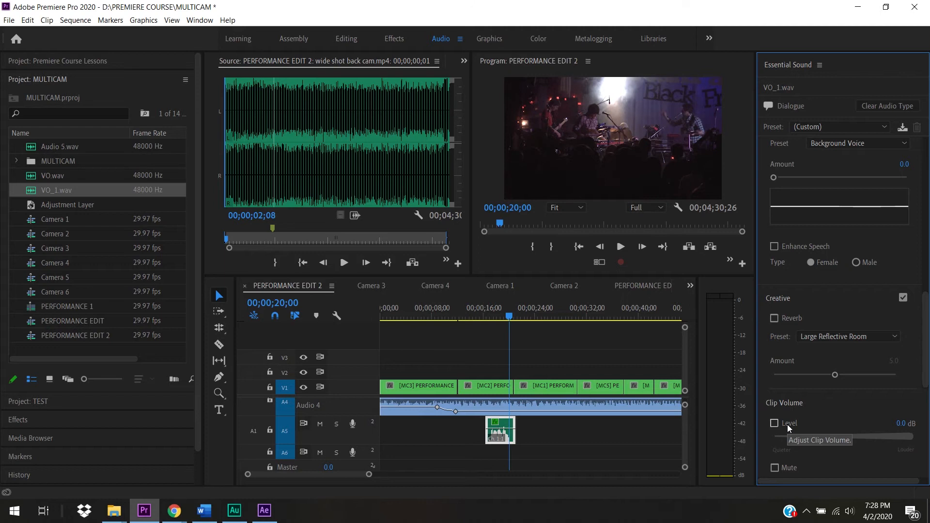
Step: Mute the voice-over clip in Essential Sound, play part of the sequence over it, and unmute the clip
left_click(775, 468)
left_click(775, 468)
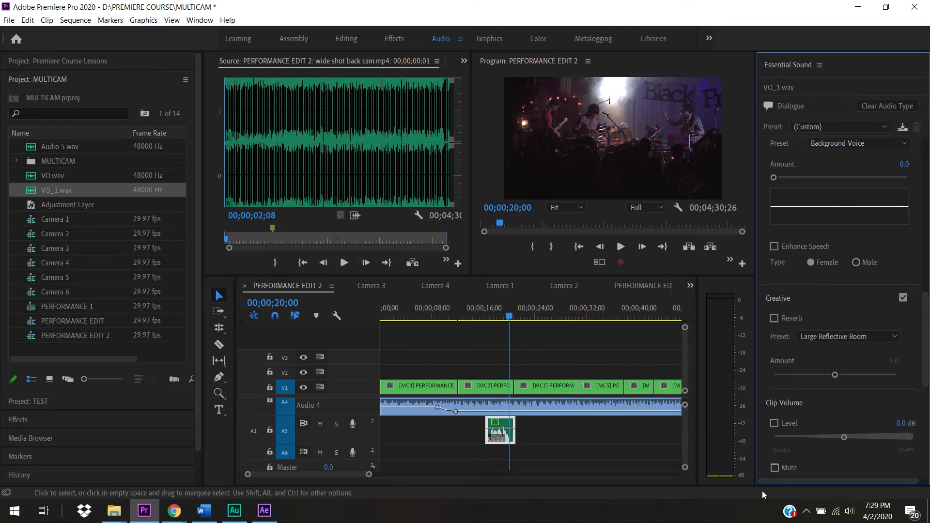
left_click(776, 467)
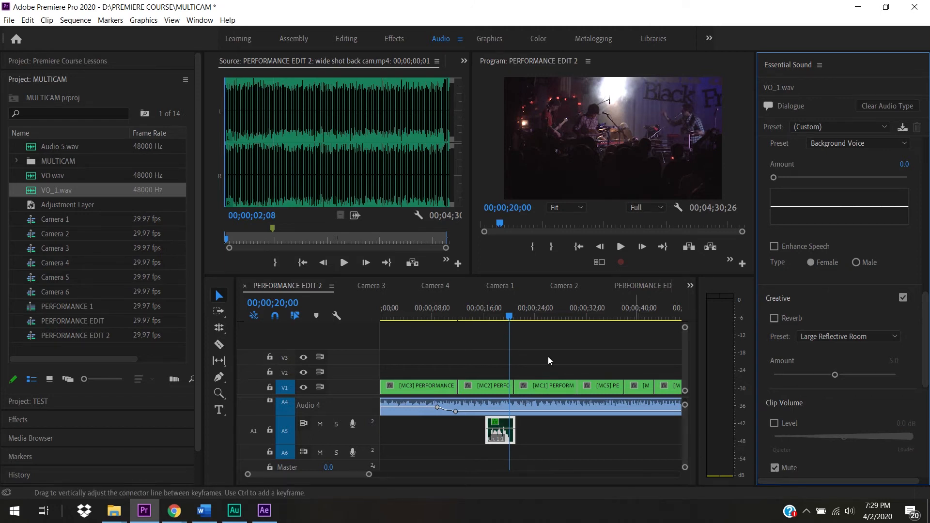
left_click(496, 315)
key("space")
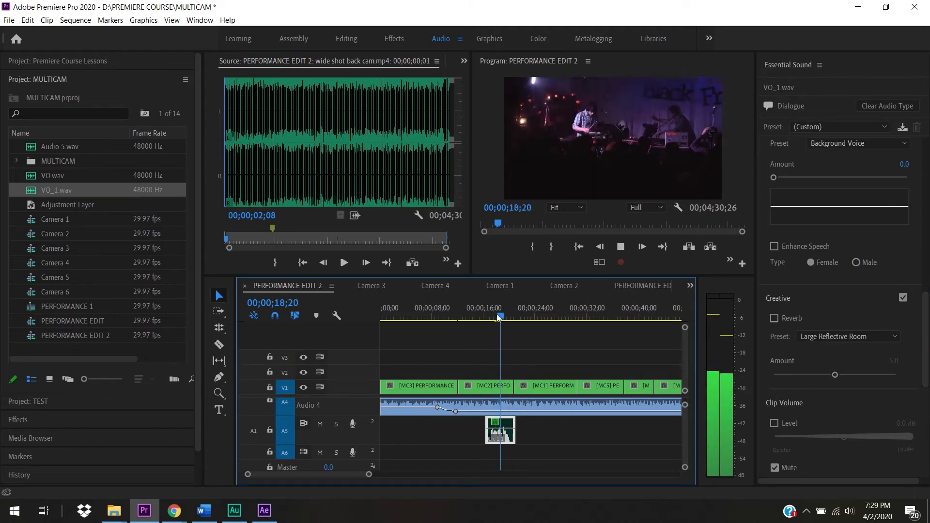
key("space")
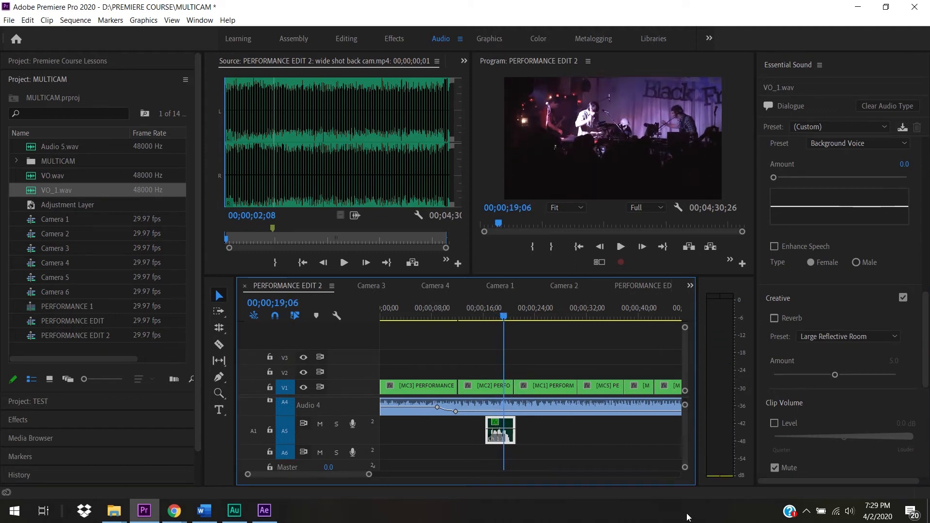
left_click(777, 471)
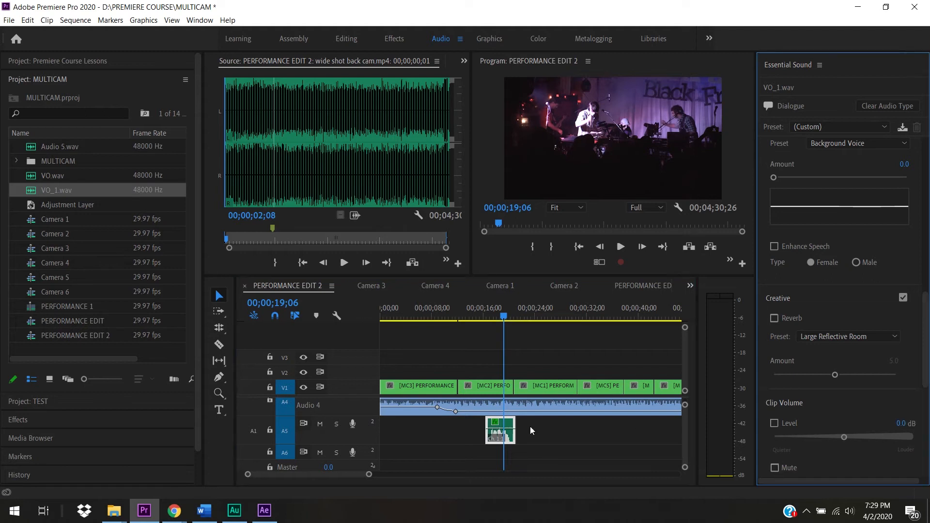
Step: Normalize the voice-over clip's max peak to 0 dB with Audio Gain
right_click(504, 435)
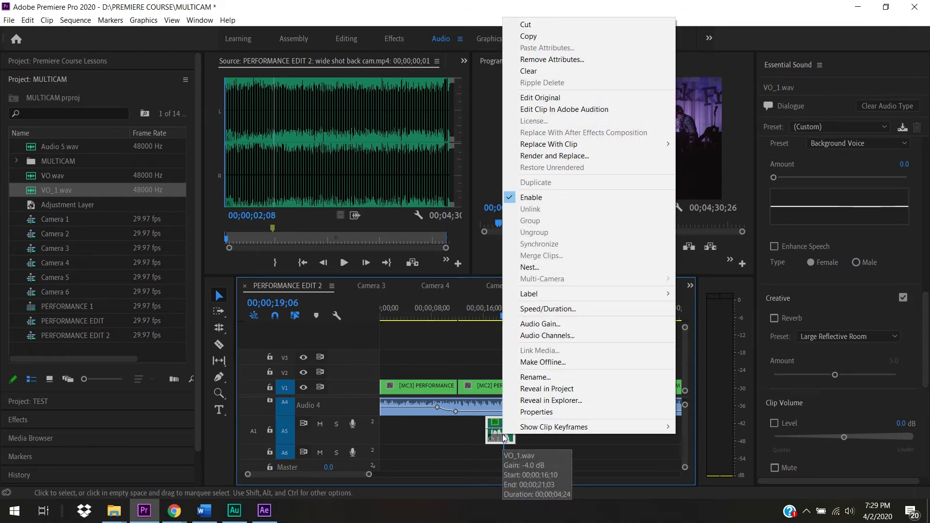
left_click(614, 324)
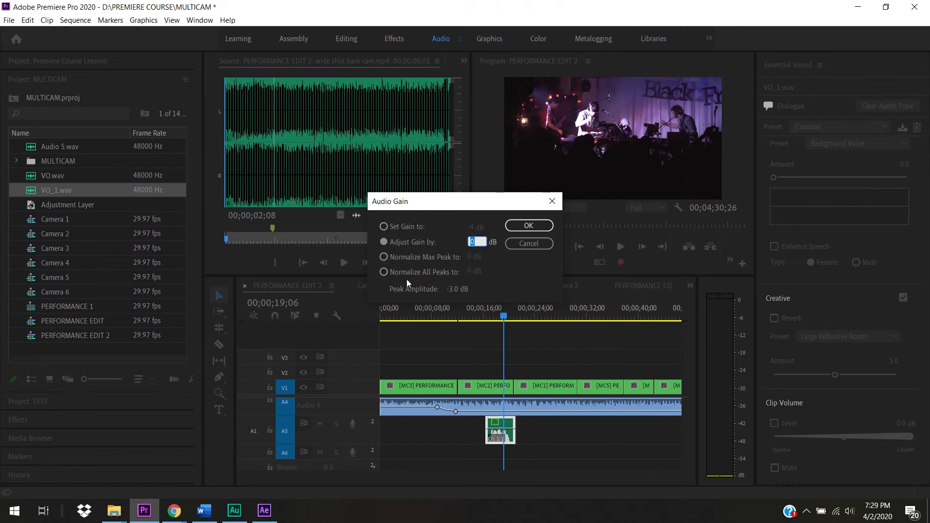
left_click(410, 256)
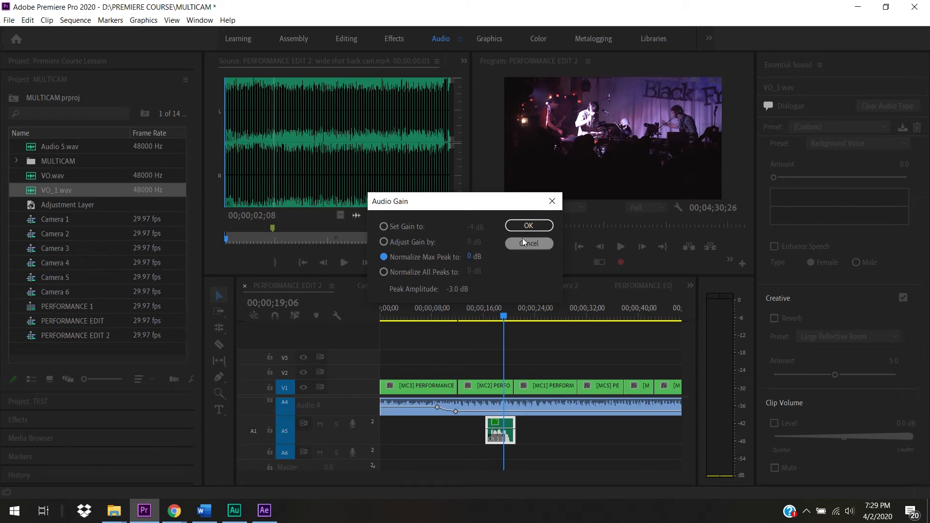
left_click(528, 227)
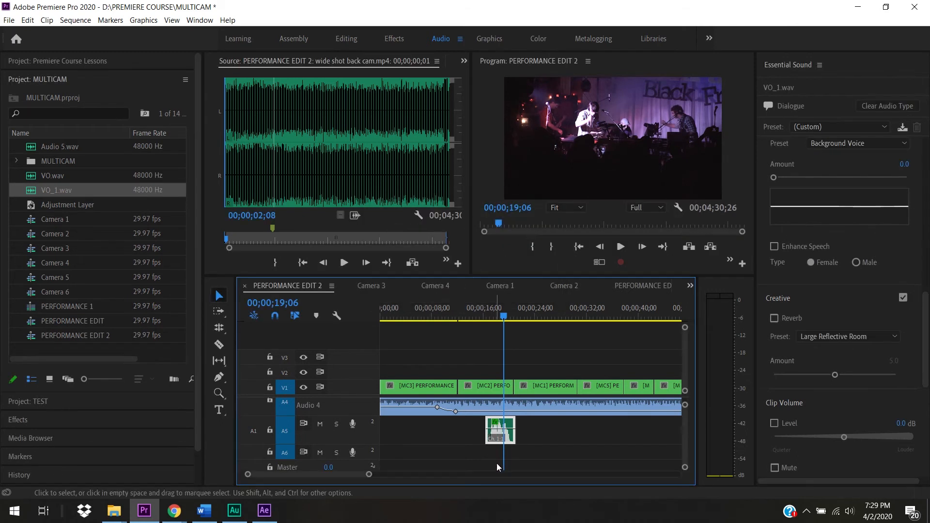
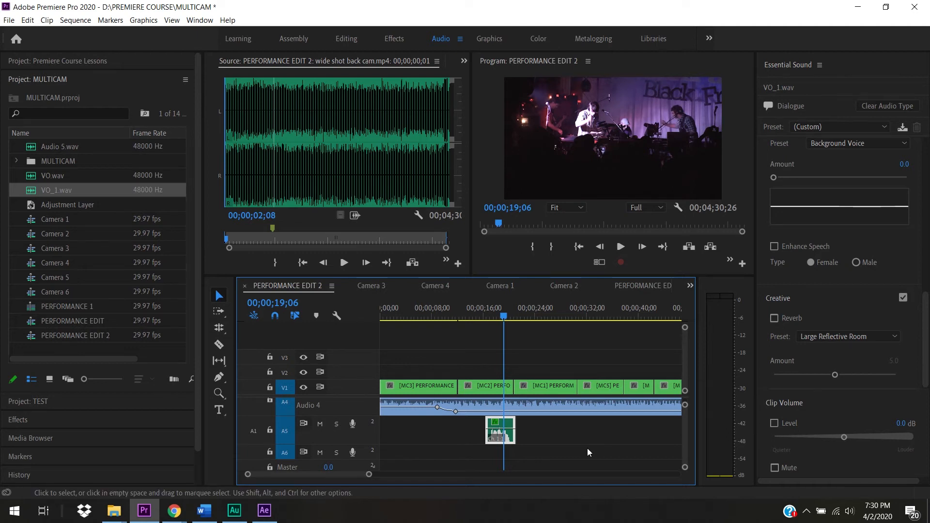
Step: Check the source channel mapping in the voice-over clip's Audio Channels settings and close them unchanged
right_click(501, 434)
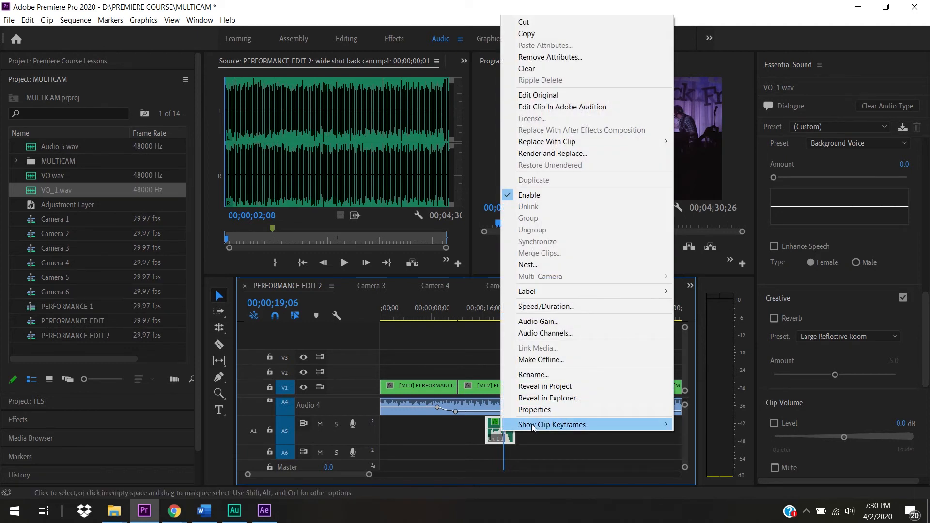
left_click(603, 334)
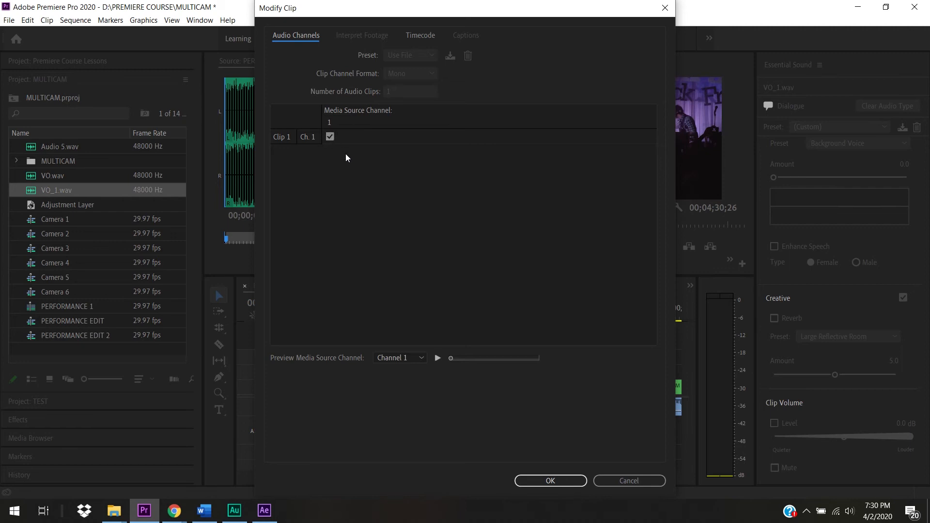
left_click(546, 482)
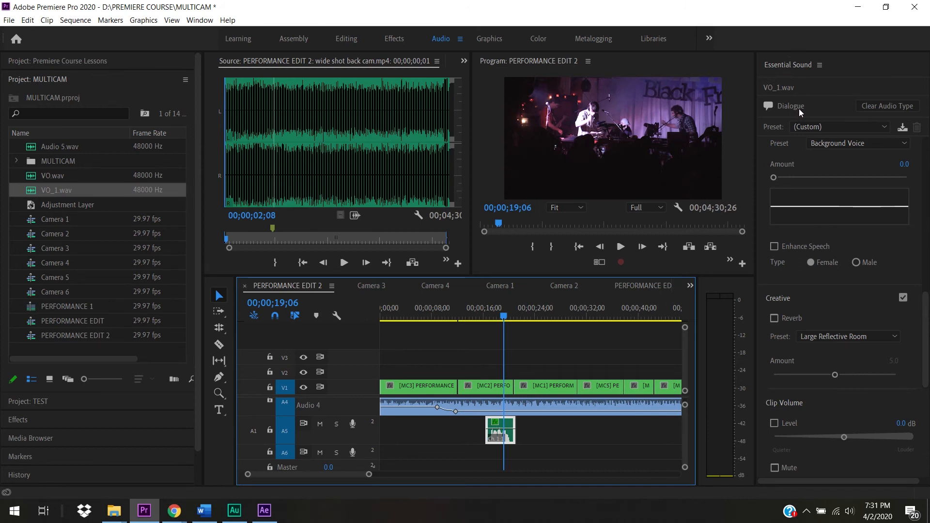
Step: Clear the Dialogue audio type from the voice-over clip and tag it as Music
left_click(901, 107)
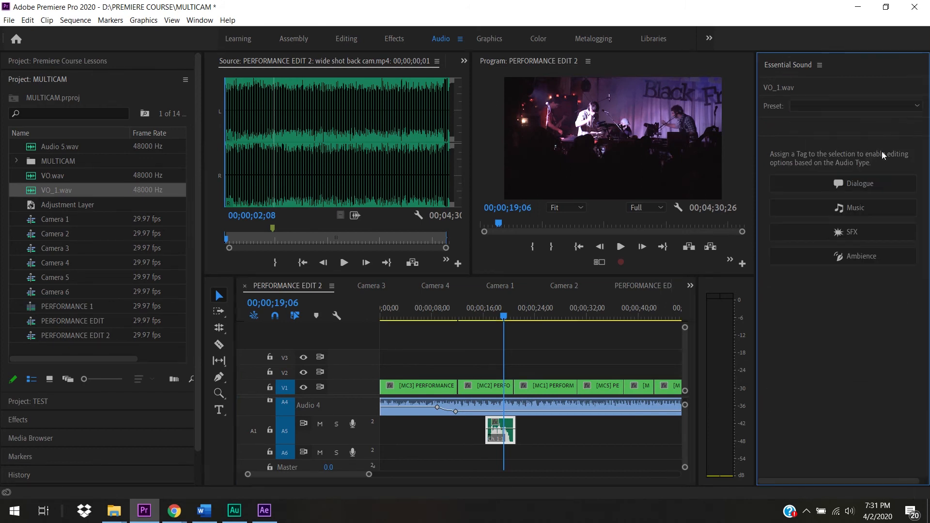
left_click(858, 208)
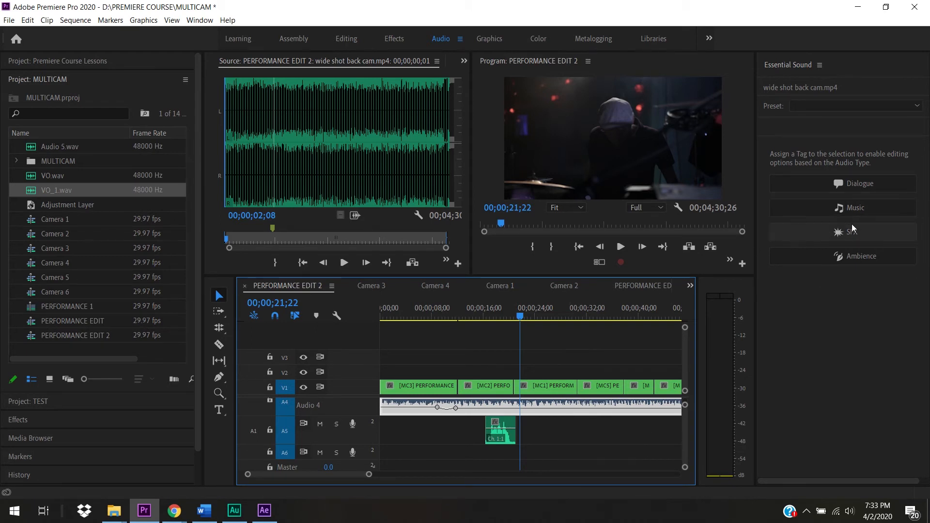
Step: Tag the wide shot back cam audio clip as Music, review its presets, and enable Ducking against Dialogue
left_click(892, 207)
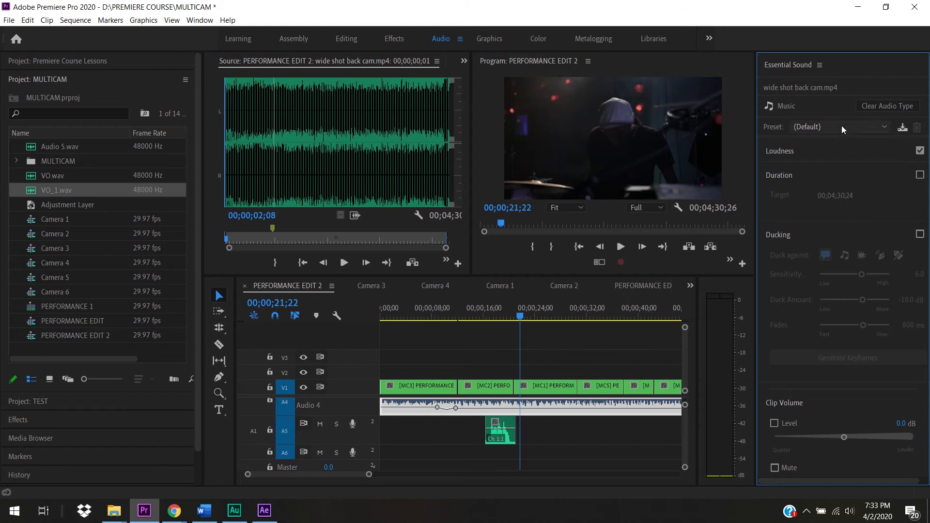
left_click(889, 124)
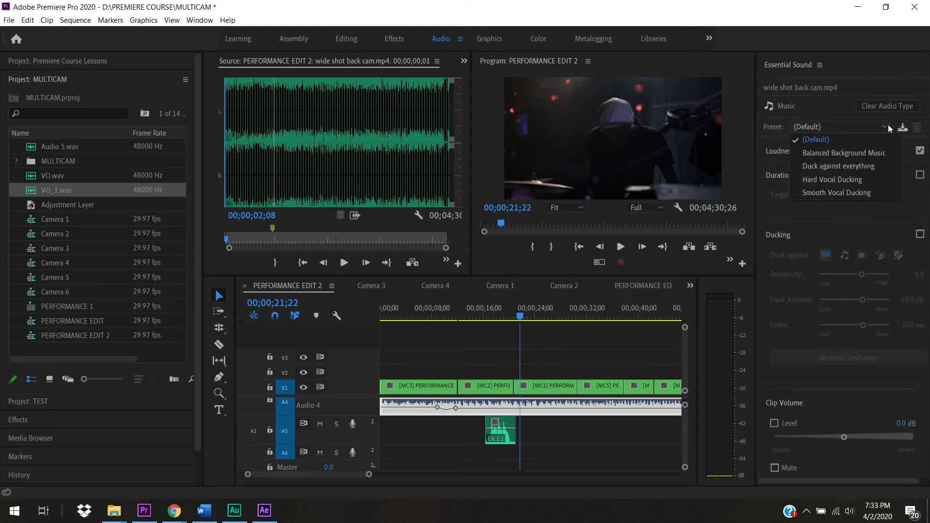
left_click(871, 211)
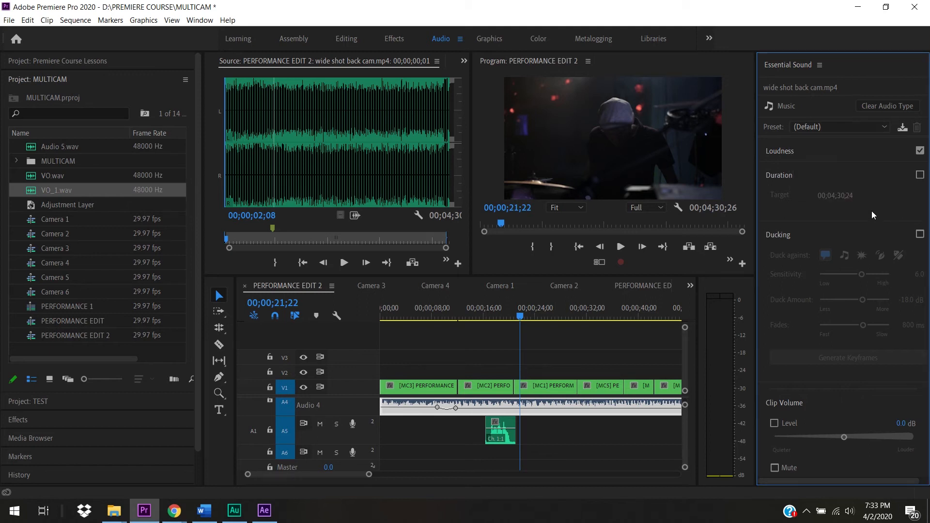
left_click(920, 234)
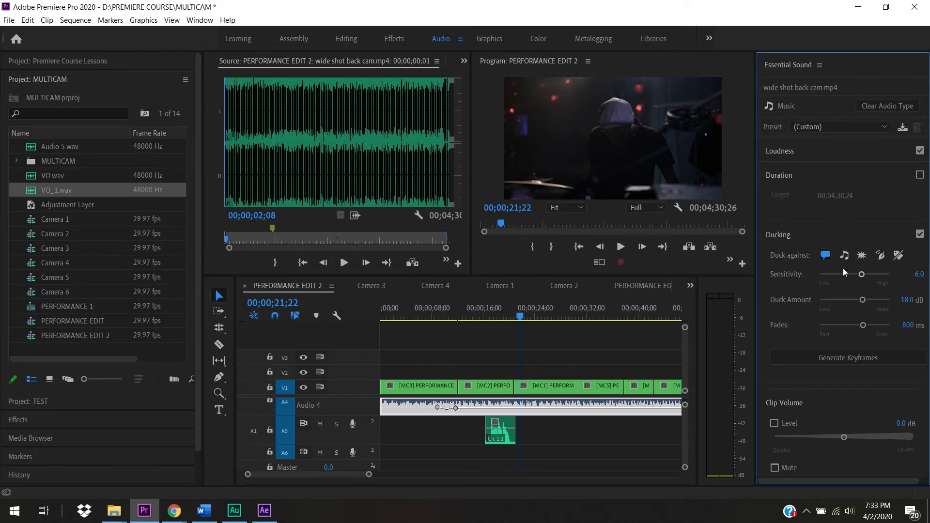
left_click(502, 436)
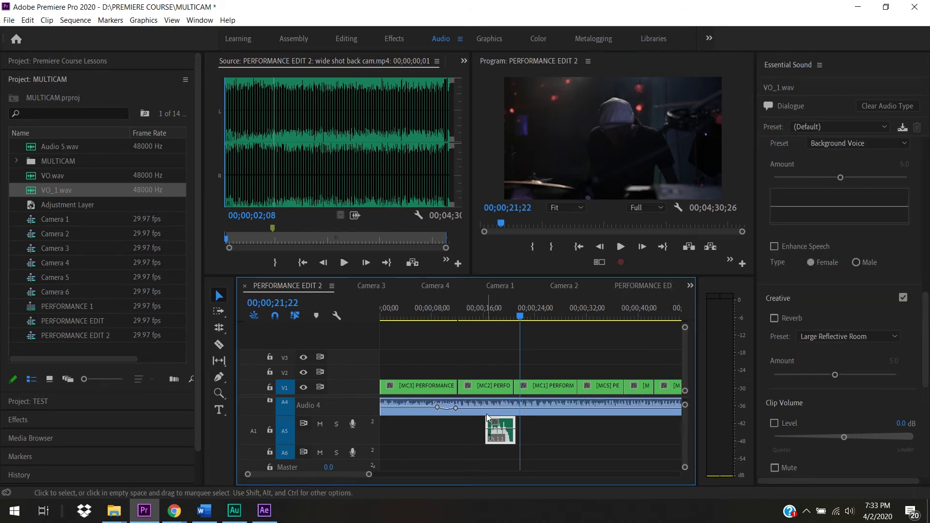
left_click(487, 413)
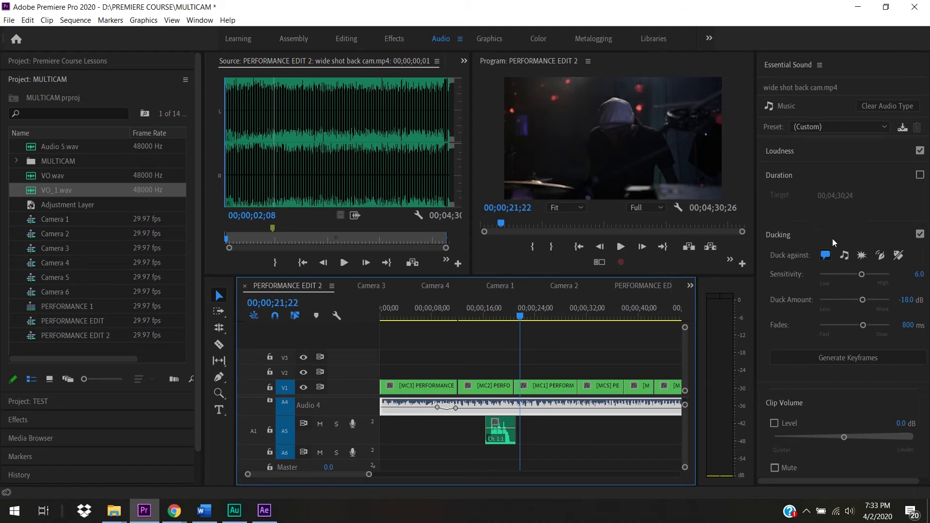
Step: Set the ducking Sensitivity to 7.9, Duck Amount to -30.1 dB and Fades to 958 ms, and generate the ducking keyframes
left_click_drag(861, 274, 872, 274)
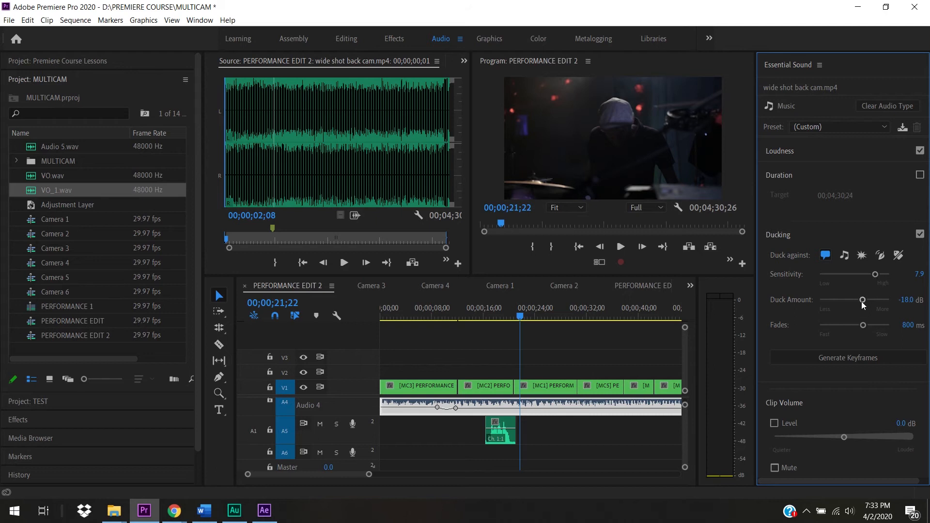
left_click_drag(864, 302, 868, 304)
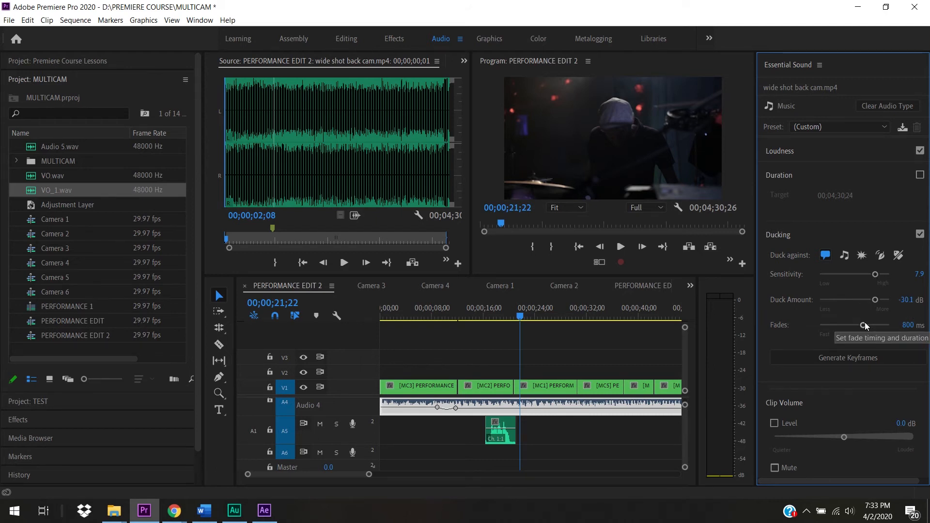
mouse_move(864, 324)
left_mouse_down()
mouse_move(845, 324)
mouse_move(869, 326)
left_mouse_up()
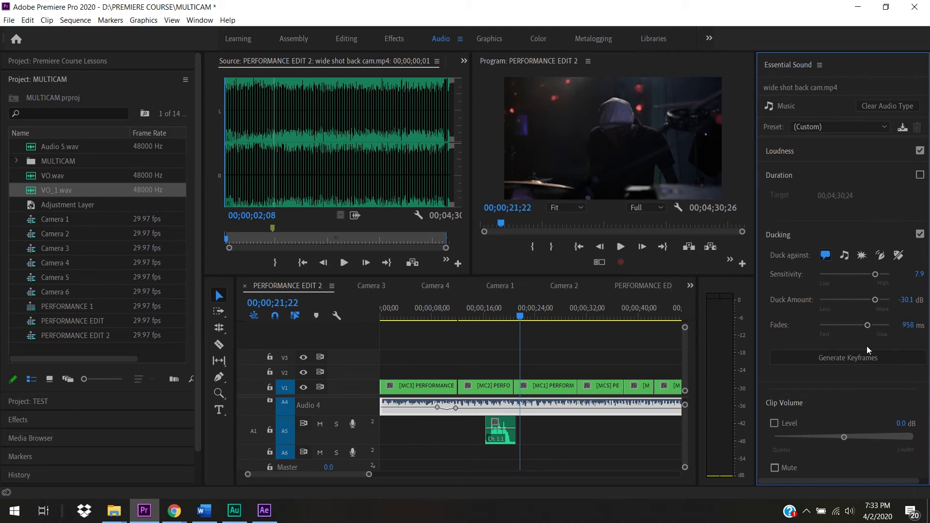
left_click(862, 362)
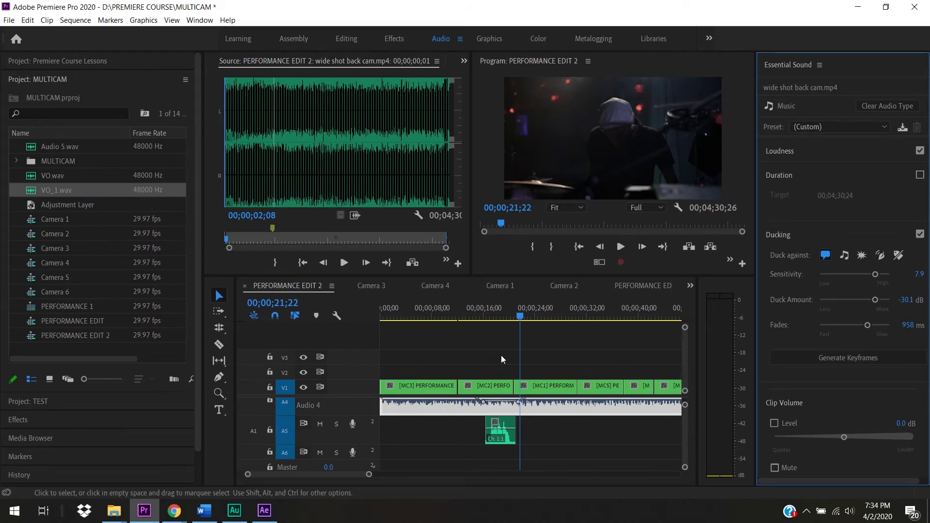
Step: Play the sequence from just before the voice-over clip to hear the ducked music
left_click(480, 317)
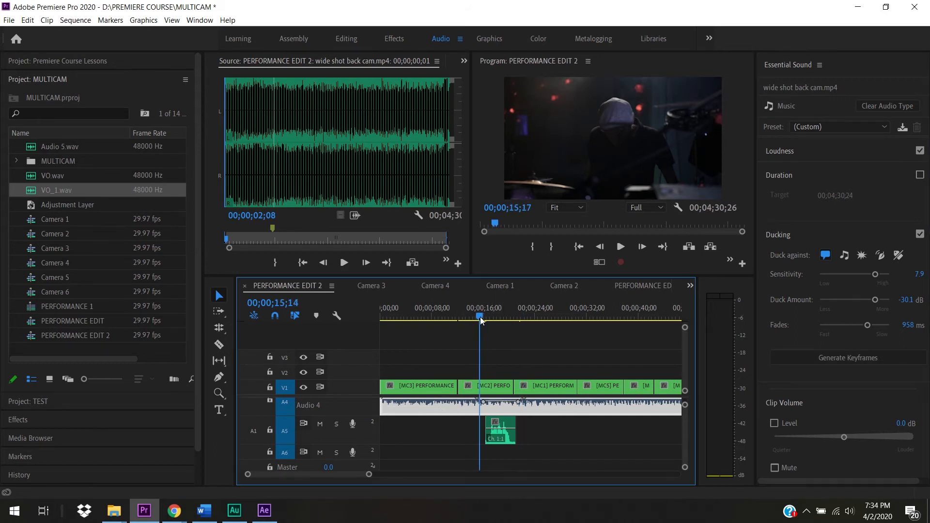
left_click_drag(368, 475, 340, 480)
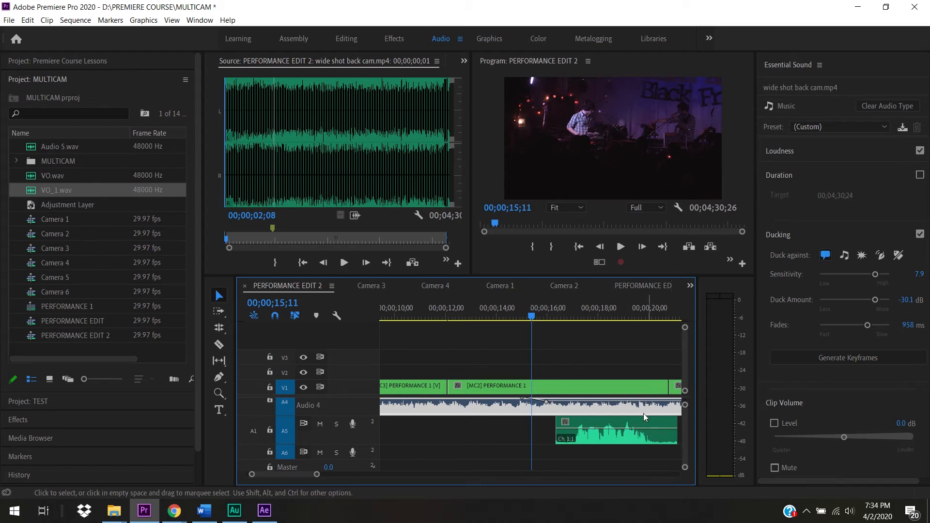
left_click_drag(532, 316, 490, 376)
key("space")
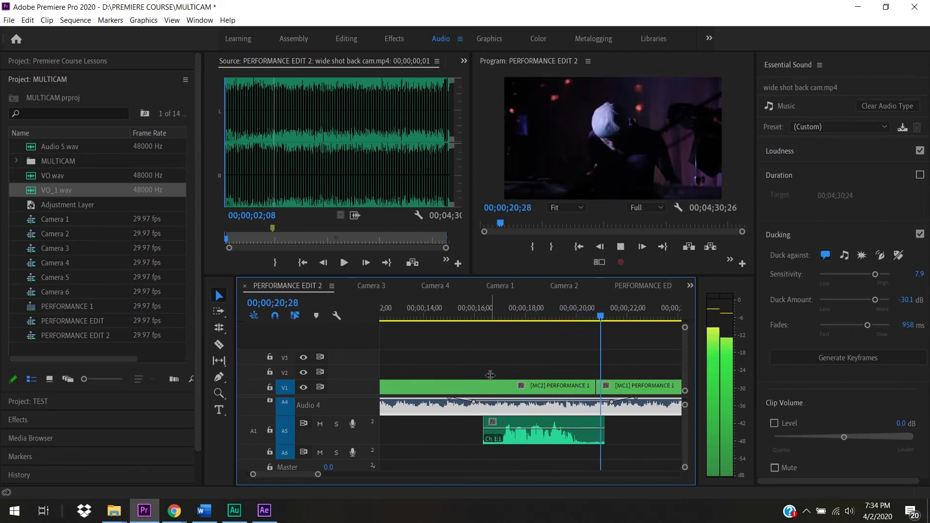
key("space")
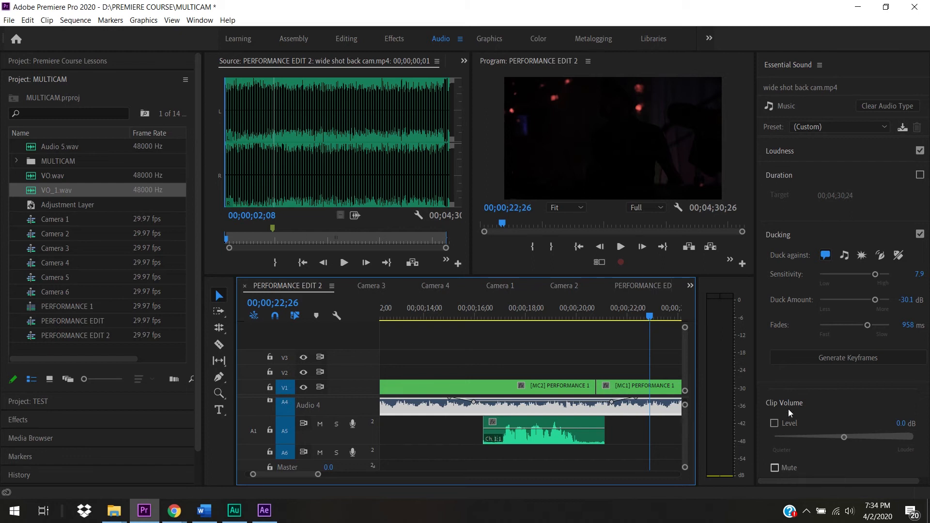
Step: Clear the clip's Music tag, preview the SFX and Ambience audio types on it, and clear each one again
left_click(889, 106)
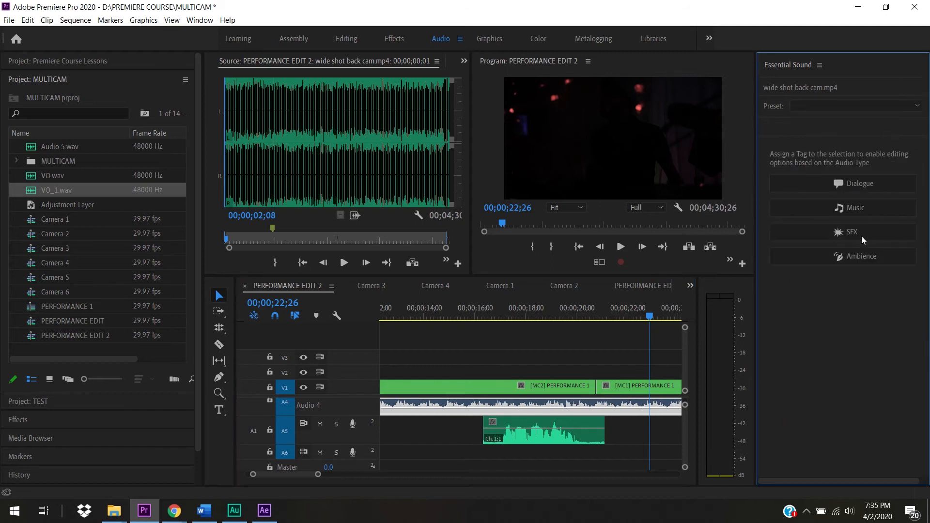
left_click(857, 232)
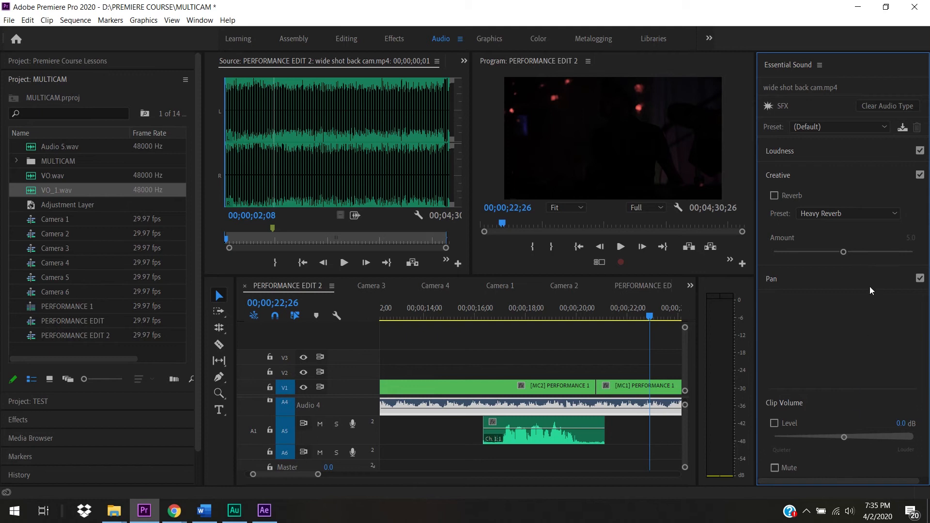
left_click(906, 108)
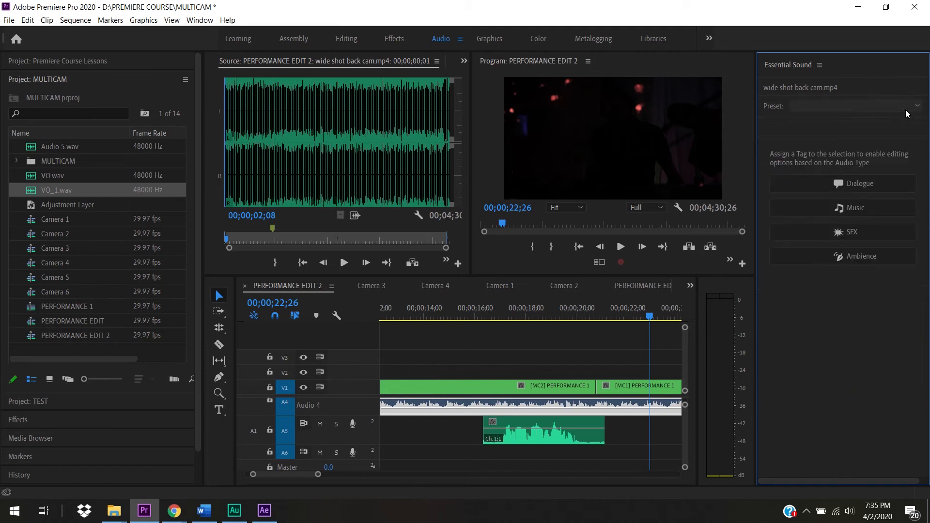
left_click(861, 260)
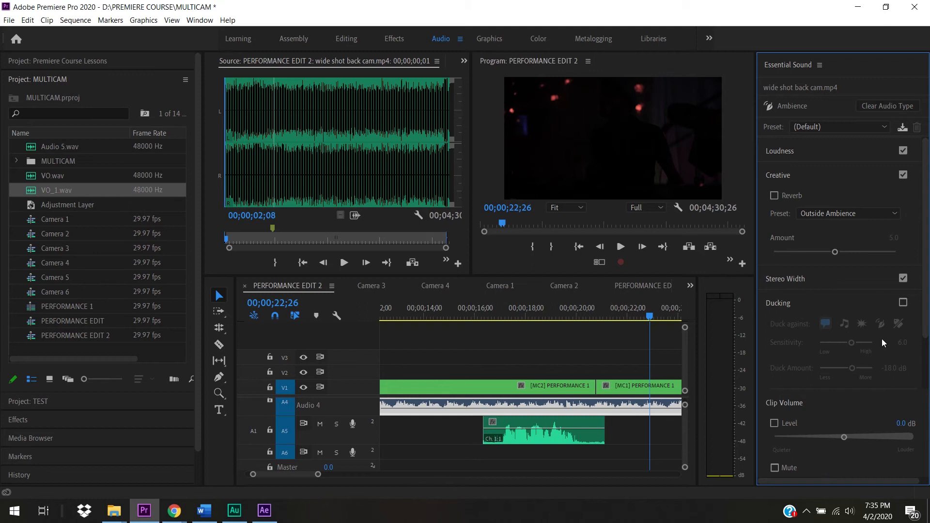
left_click(891, 108)
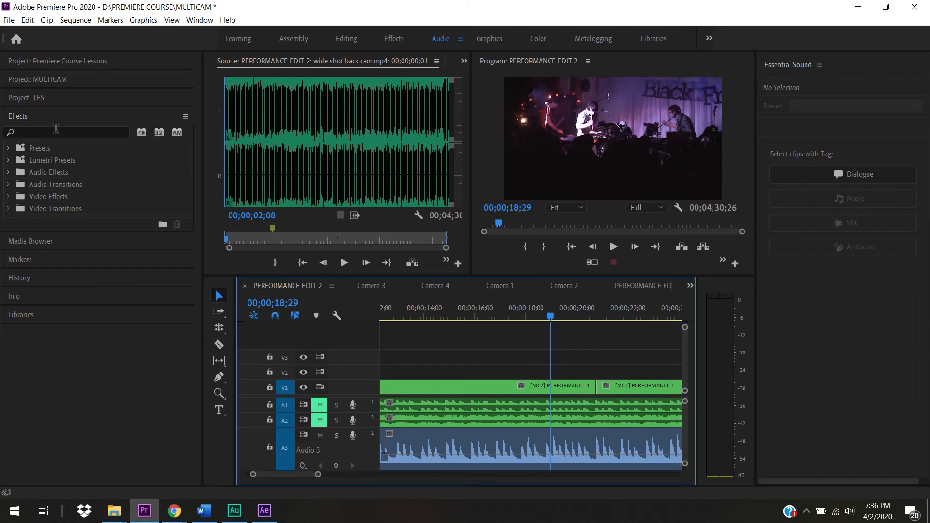
Step: Search the effects for "eq" and apply Graphic Equalizer (10 Bands) to the Side Stage.mp4 clip on the Audio 3 track
left_click(56, 129)
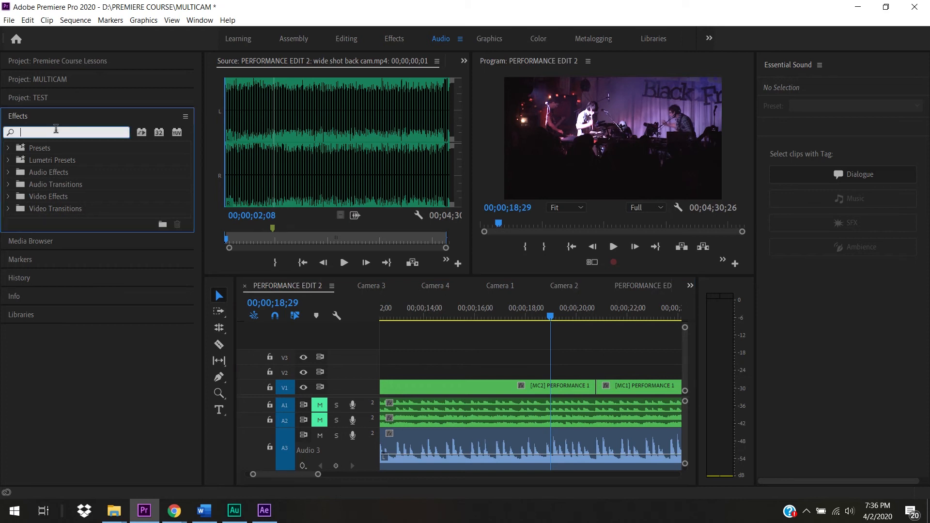
type("eq")
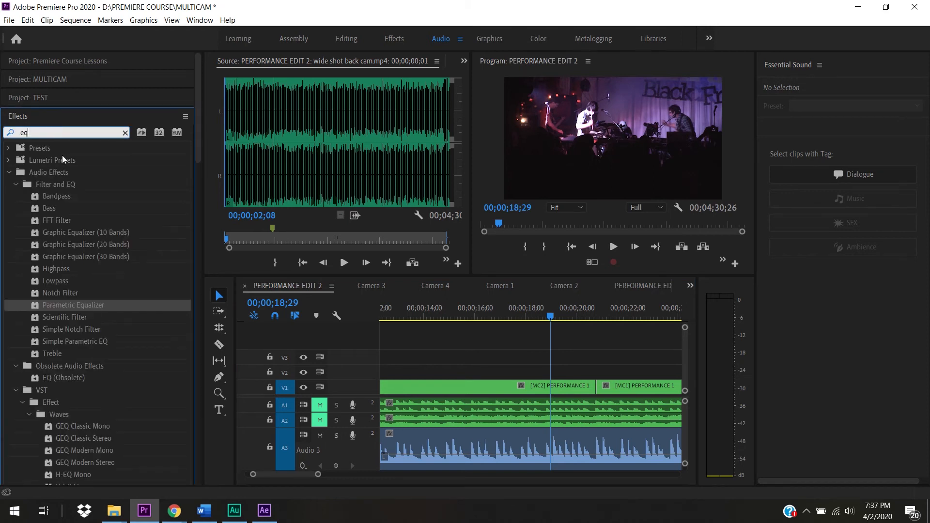
left_click(66, 267)
left_click(66, 254)
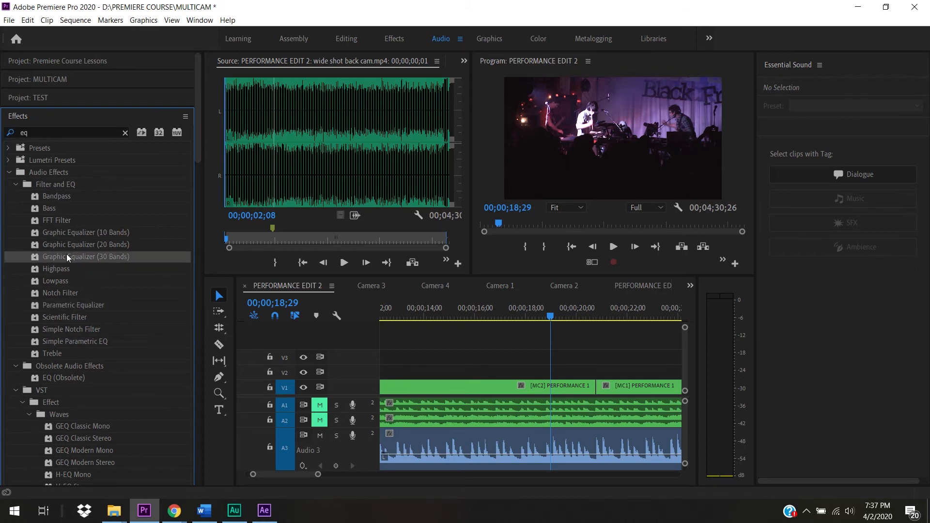
left_click(61, 234)
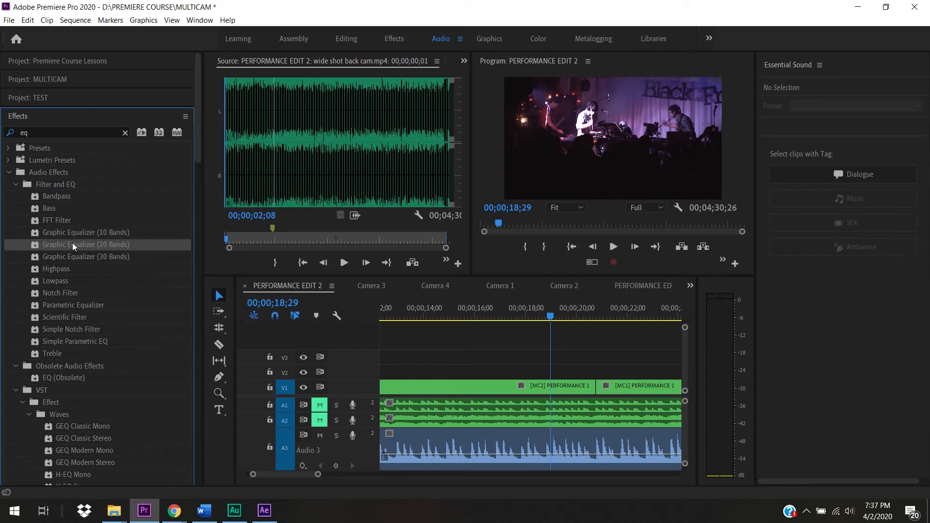
left_click_drag(69, 234, 515, 420)
left_click(532, 436)
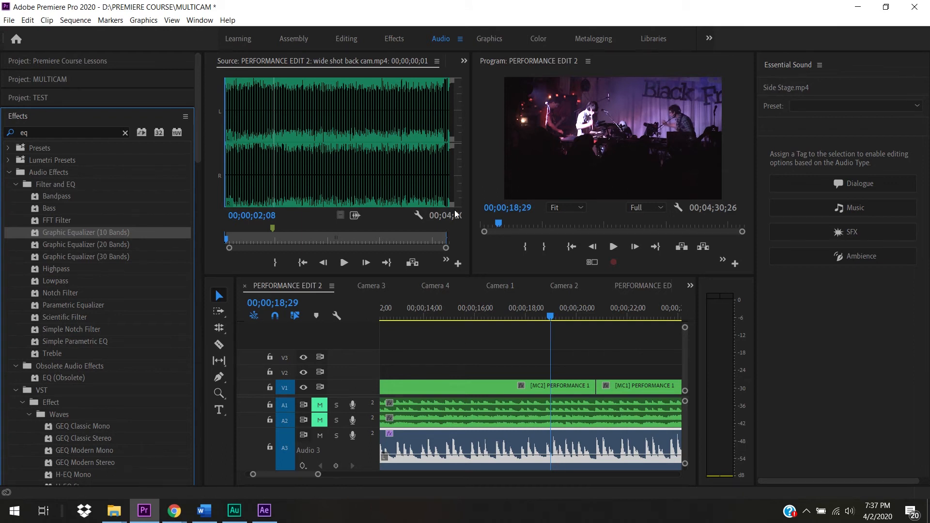
Step: Show the Side Stage.mp4 clip's effect controls and open the Graphic Equalizer's custom setup editor, placed clear of the timeline
left_click(464, 59)
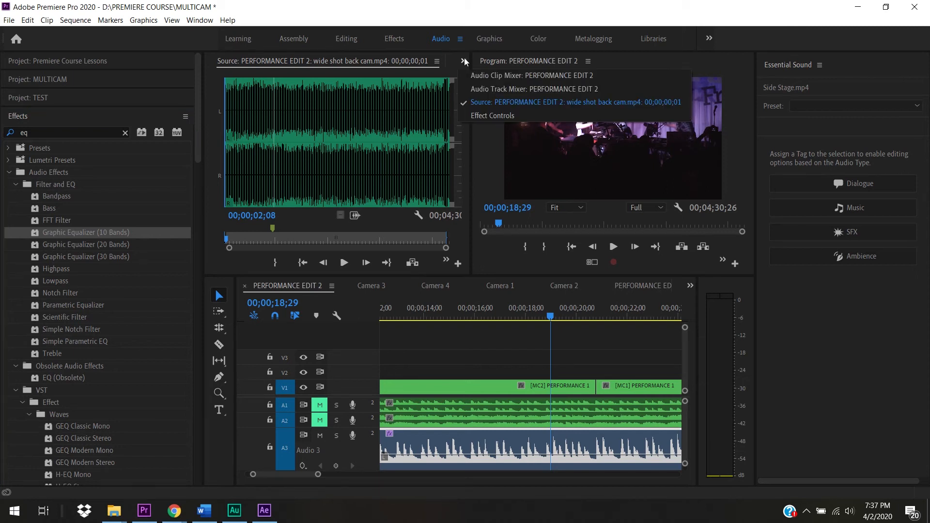
left_click(486, 115)
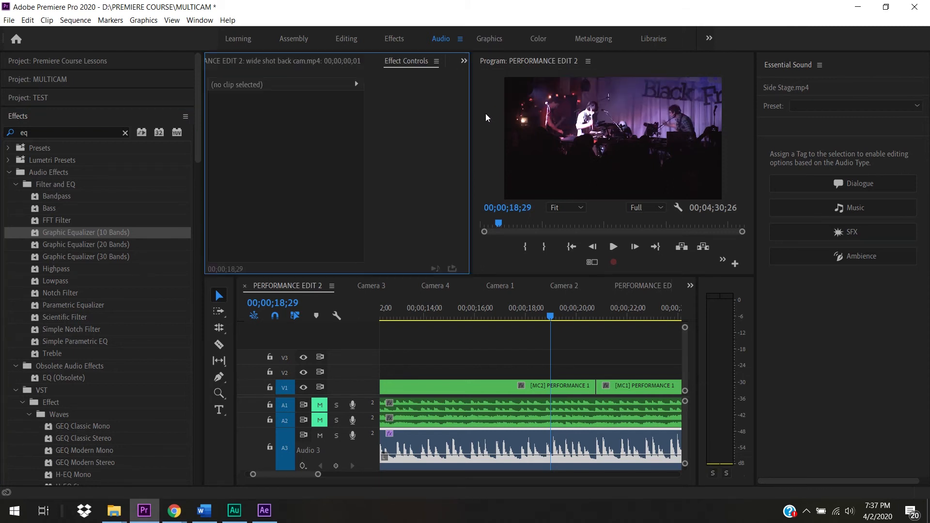
left_click(555, 349)
left_click(575, 446)
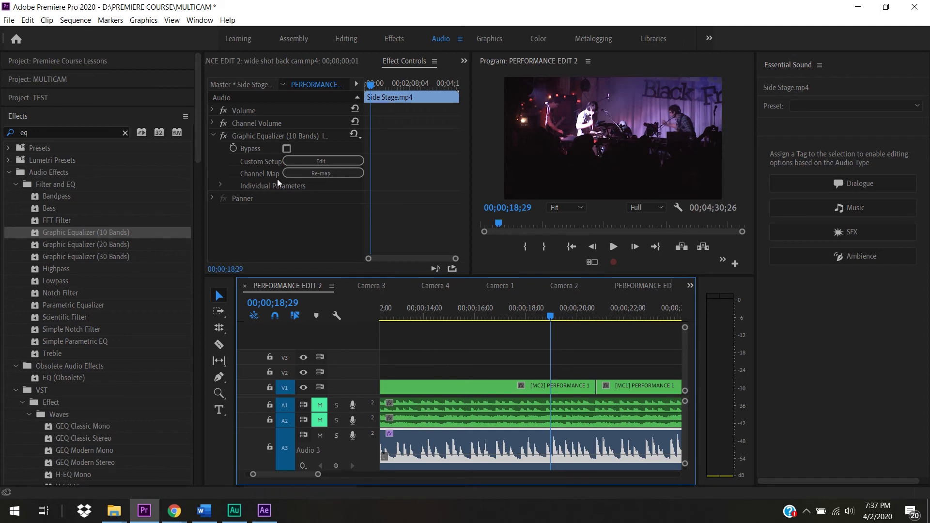
left_click(322, 161)
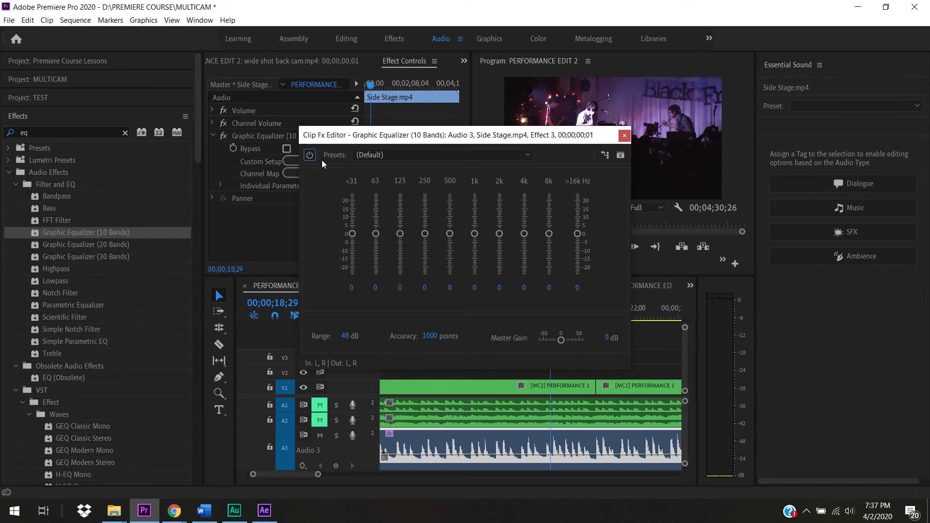
left_click_drag(375, 138, 266, 95)
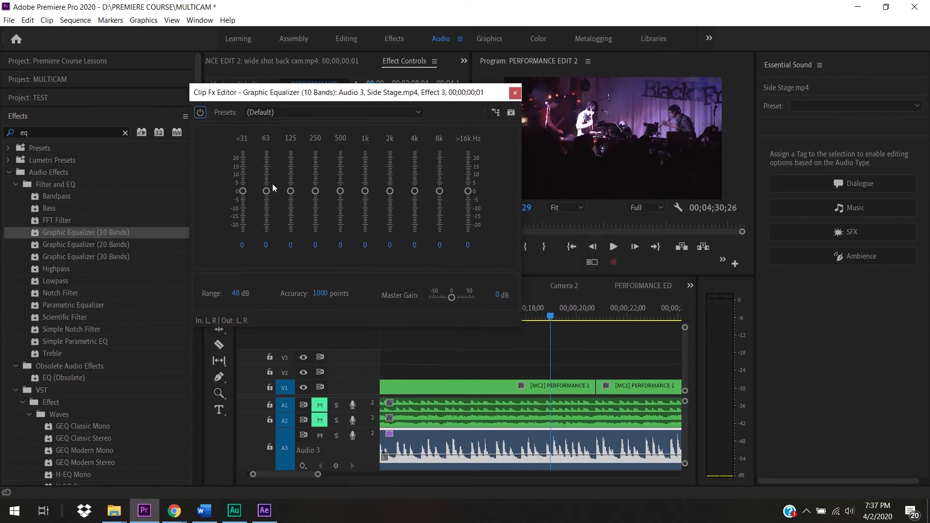
Step: Start playback, raise the equalizer's 125 Hz band to 5.8, and raise the Audio 3 clip's volume line by about 1.0 dB
key("space")
mouse_move(291, 191)
left_mouse_down()
mouse_move(292, 162)
mouse_move(292, 226)
mouse_move(287, 167)
mouse_move(287, 182)
left_mouse_up()
left_click_drag(474, 455, 474, 453)
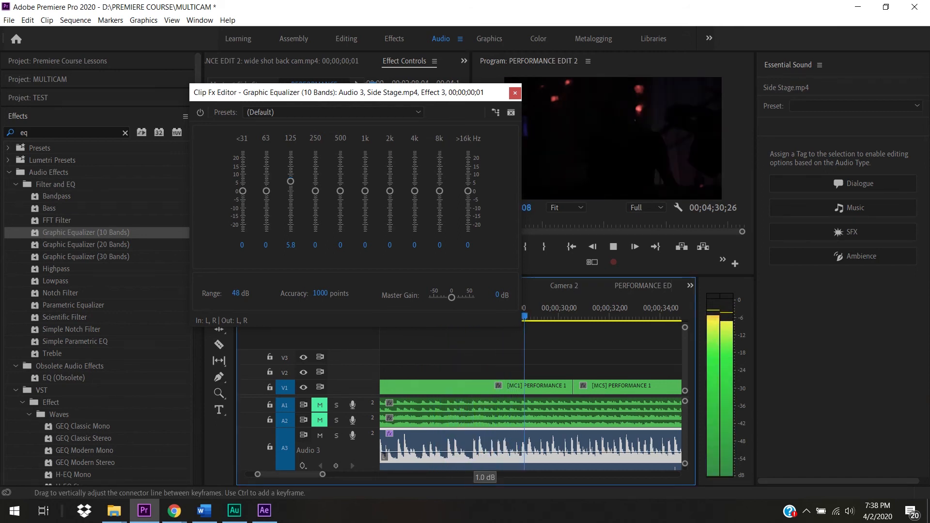
Step: Try boosting the 125 Hz band to 9.3 and the 250 Hz band to 22.1, and return the 125 Hz band to 0
left_click_drag(290, 181, 316, 157)
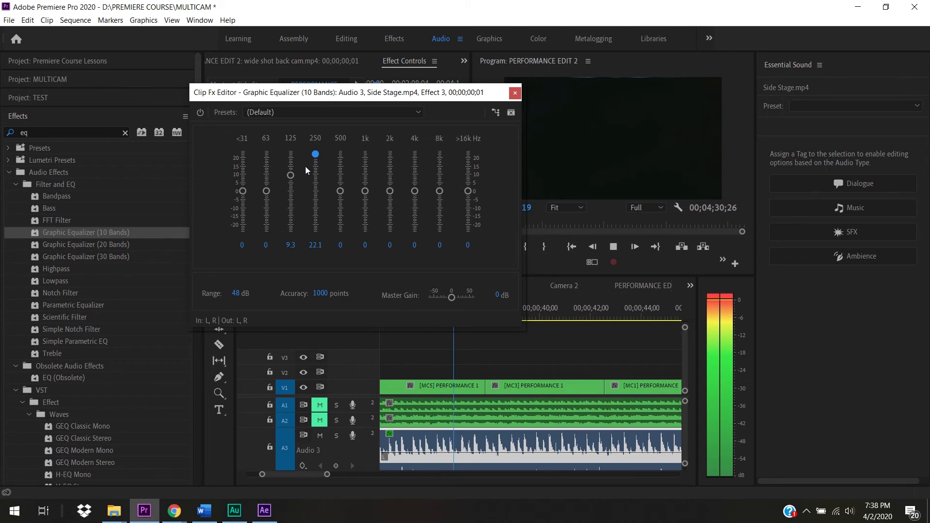
left_click_drag(291, 176, 292, 190)
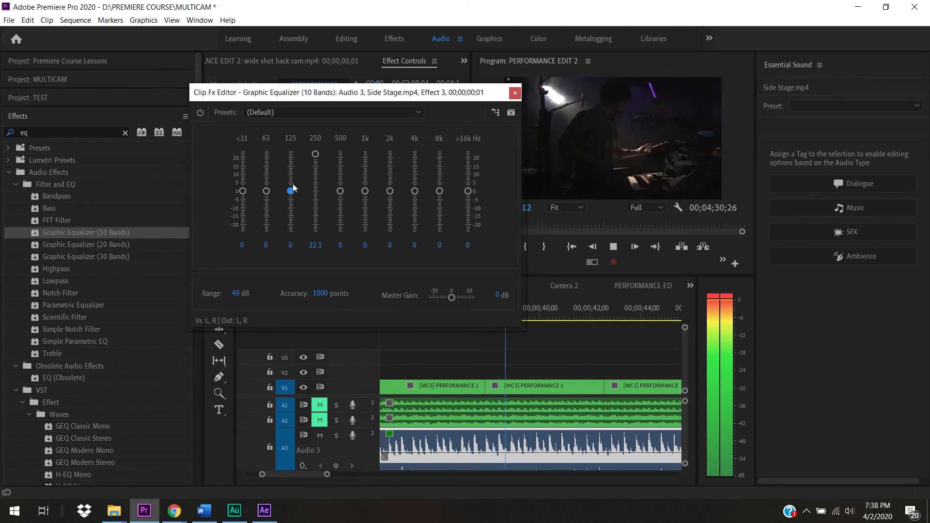
Step: Set the equalizer bands to 250 Hz 0.9, 500 Hz 3.2, 1k 0.6, 2k -3.8, 4k 2.3, 8k 5.5 and >16k -2.3 during playback
left_click_drag(316, 154, 441, 184)
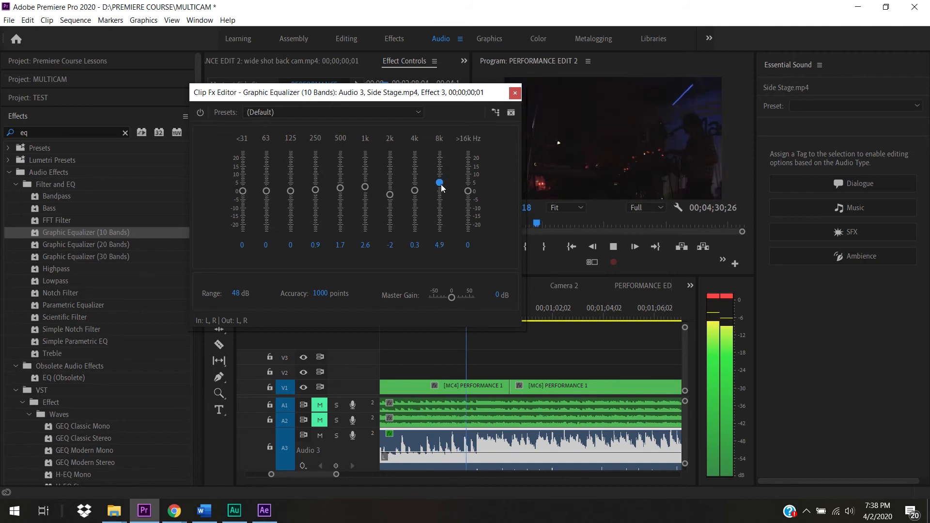
left_click_drag(340, 188, 440, 181)
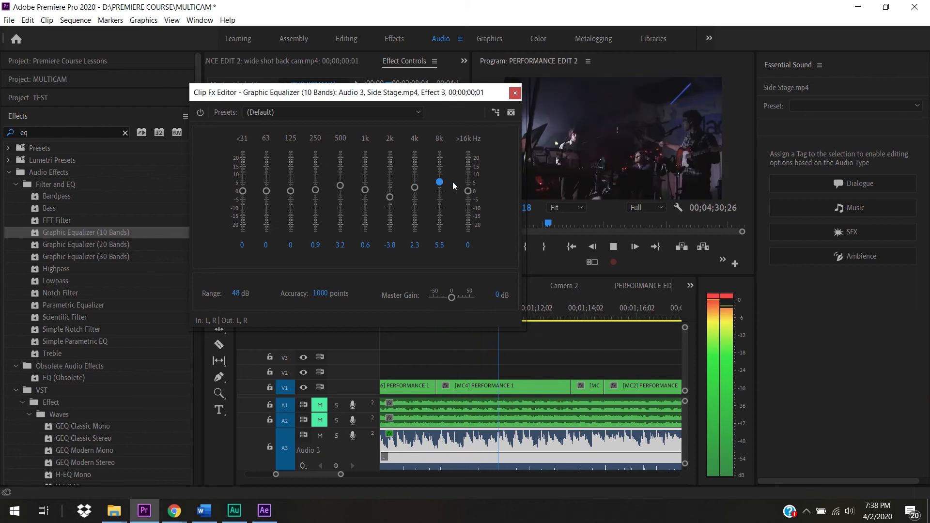
mouse_move(468, 191)
left_mouse_down()
mouse_move(468, 155)
mouse_move(470, 199)
left_mouse_up()
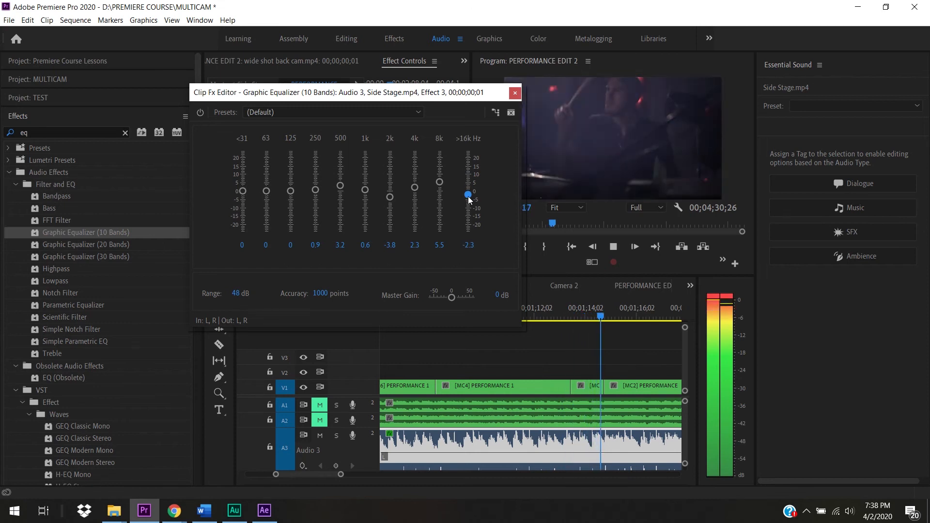
Step: Stop playback, close the equalizer editor and remove the Graphic Equalizer (10 Bands) effect from the Side Stage.mp4 clip
key("space")
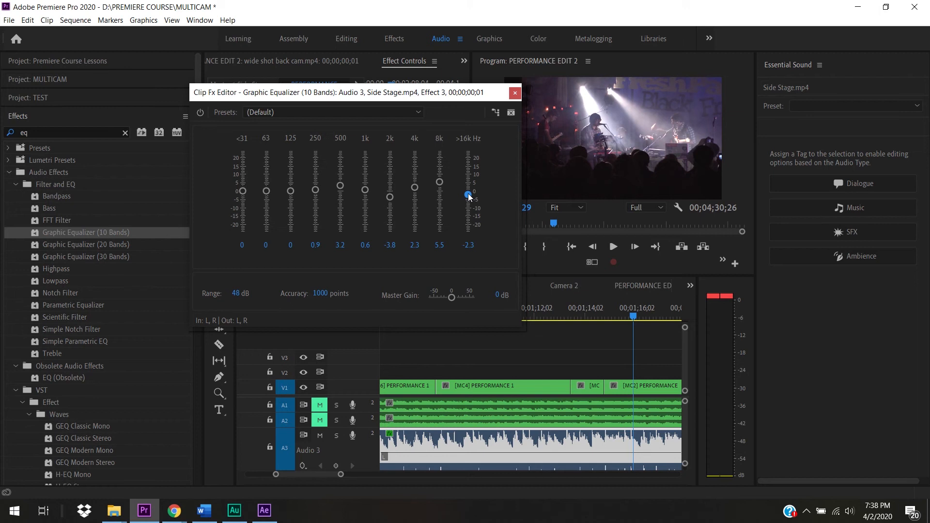
left_click(515, 93)
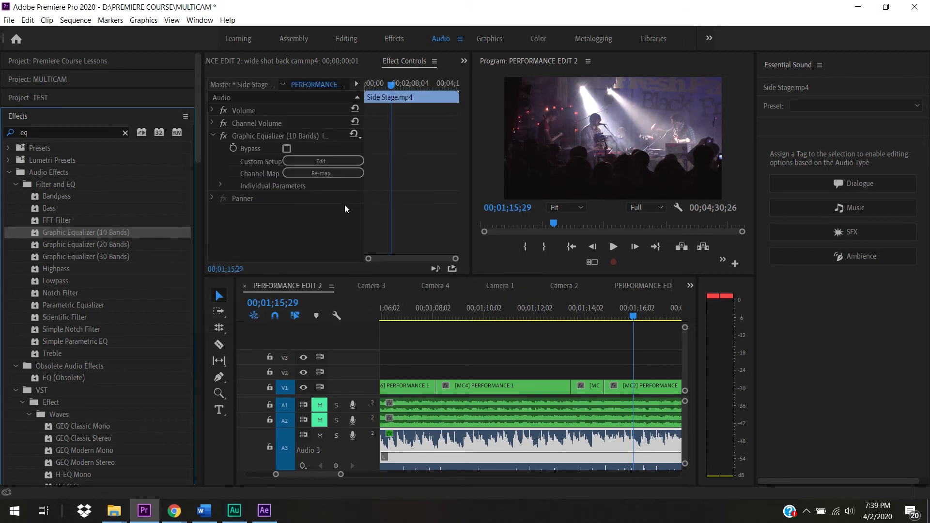
left_click(260, 136)
key("Delete")
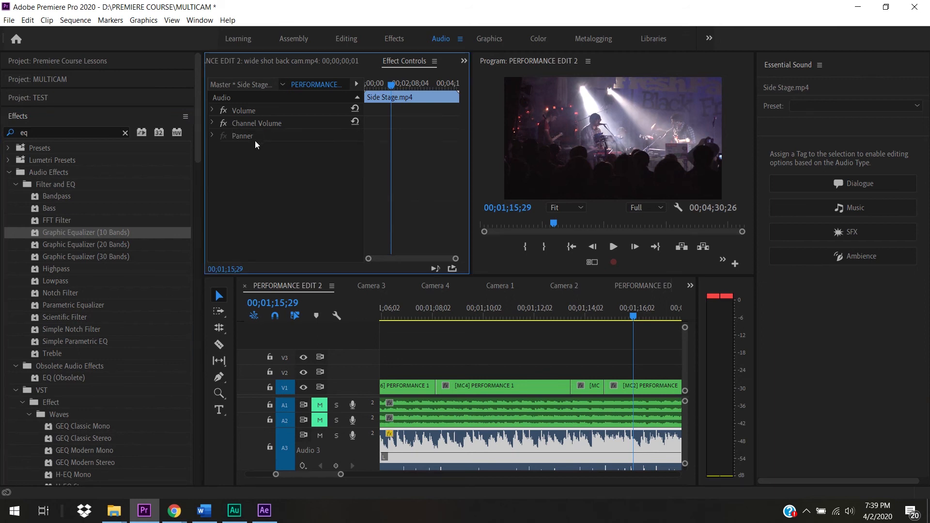
Step: Apply the Parametric Equalizer to the Side Stage.mp4 clip and open its custom setup editor, placed clear of the audio tracks
left_click(72, 306)
left_click_drag(69, 307, 504, 449)
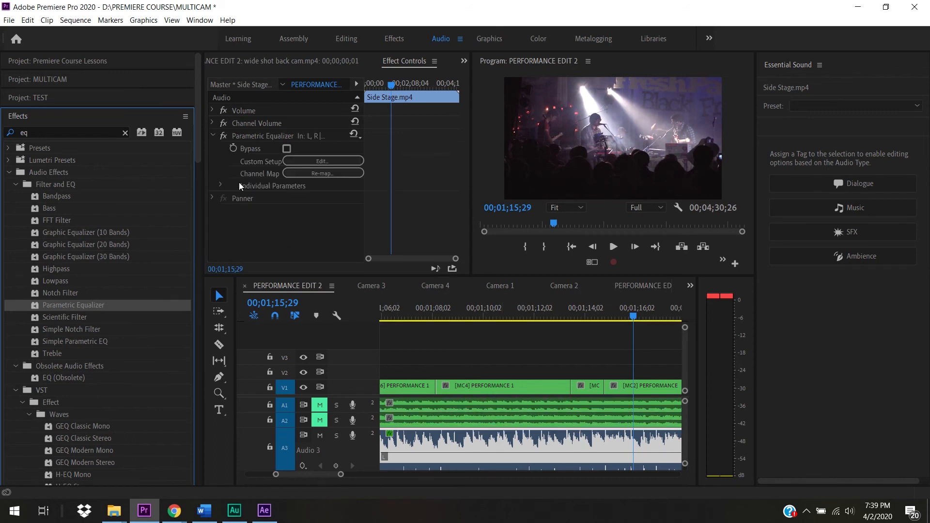
left_click(307, 161)
left_click_drag(356, 112, 297, 69)
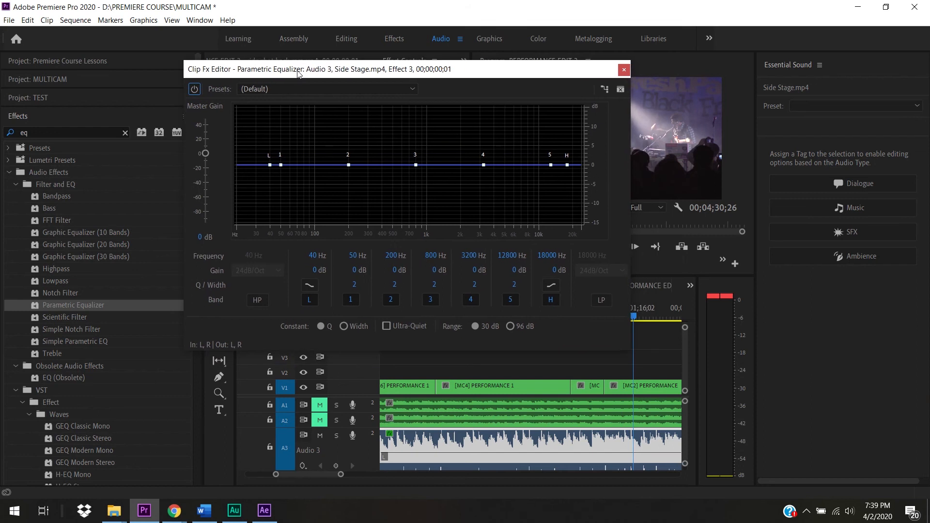
Step: During playback, set the parametric equalizer's band 2 to 176 Hz at 4.3 dB, dismissing the HP Support Assistant notification, and close the editor
left_click_drag(639, 316, 446, 350)
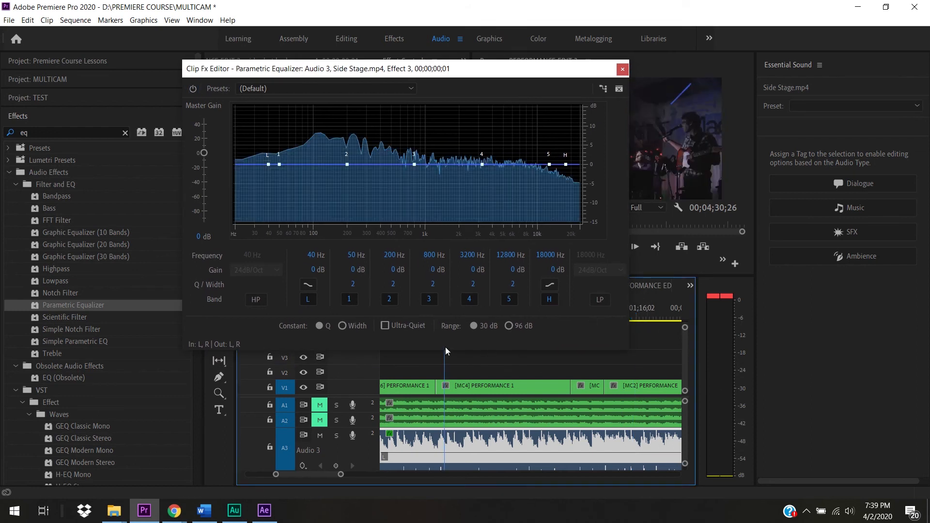
key("space")
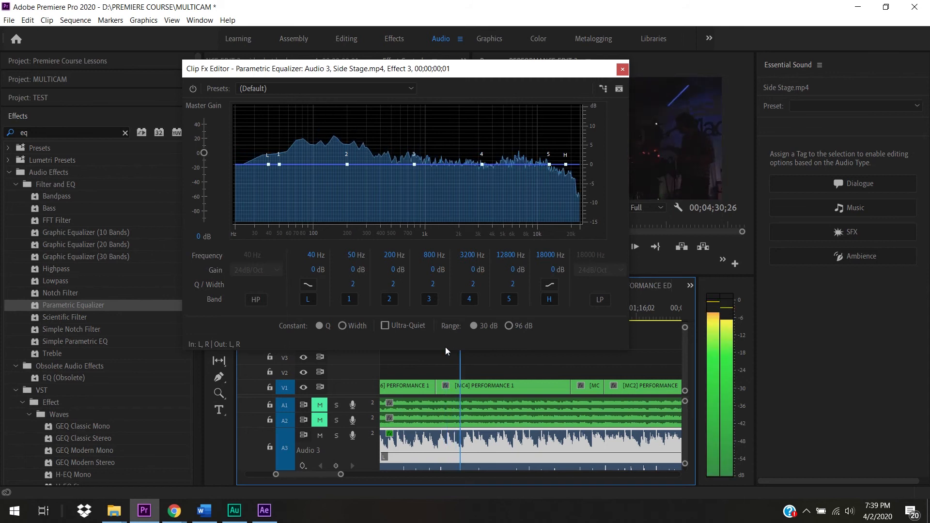
mouse_move(346, 164)
left_mouse_down()
mouse_move(330, 130)
mouse_move(334, 164)
mouse_move(331, 133)
mouse_move(346, 130)
mouse_move(342, 120)
mouse_move(344, 159)
left_mouse_up()
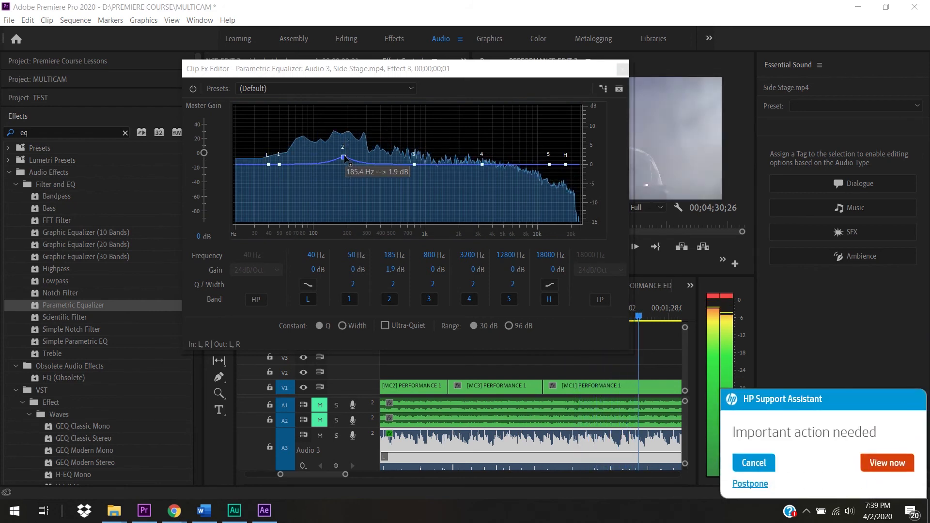
left_click(750, 484)
left_click(750, 459)
left_click(908, 485)
mouse_move(344, 157)
left_mouse_down()
mouse_move(343, 219)
mouse_move(338, 100)
mouse_move(343, 193)
mouse_move(342, 150)
left_mouse_up()
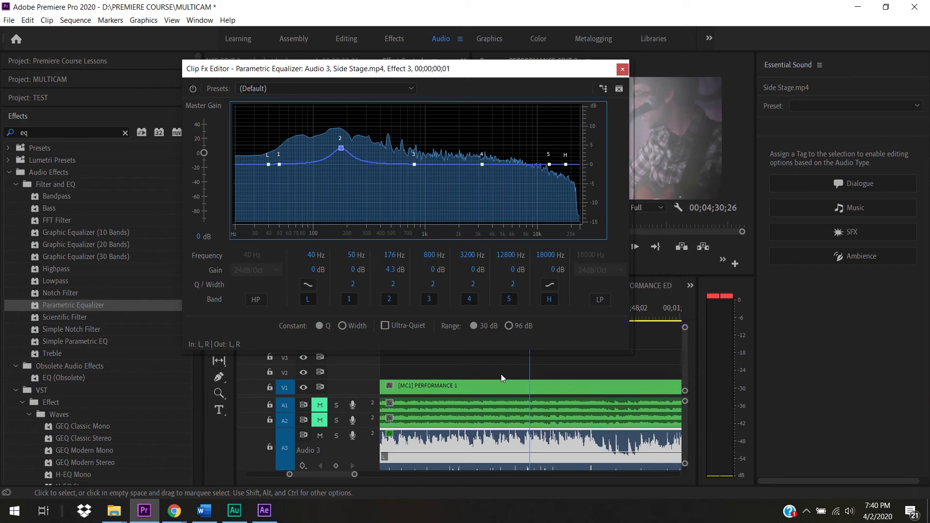
left_click(623, 71)
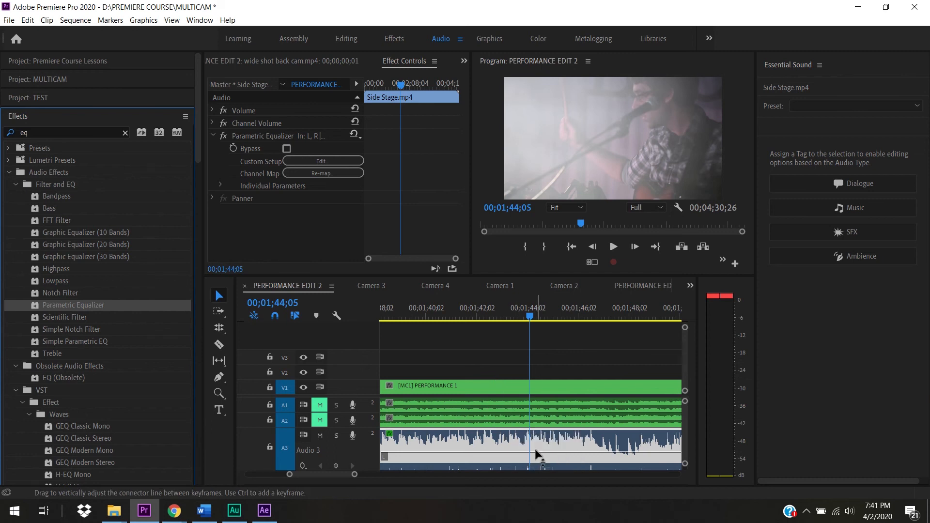
Step: View the Edit in Adobe Audition options for clip and sequence, and reselect the Side Stage.mp4 clip on Audio 3
mouse_move(536, 450)
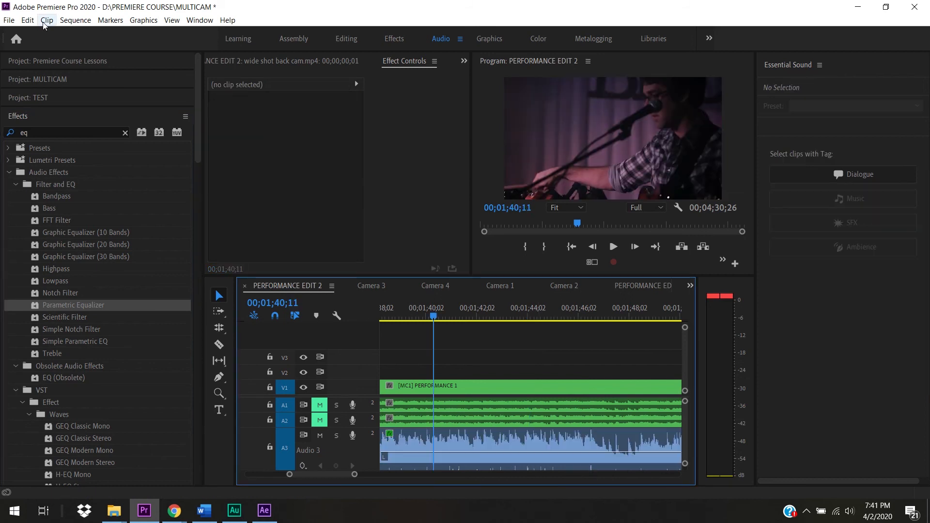
left_click(30, 20)
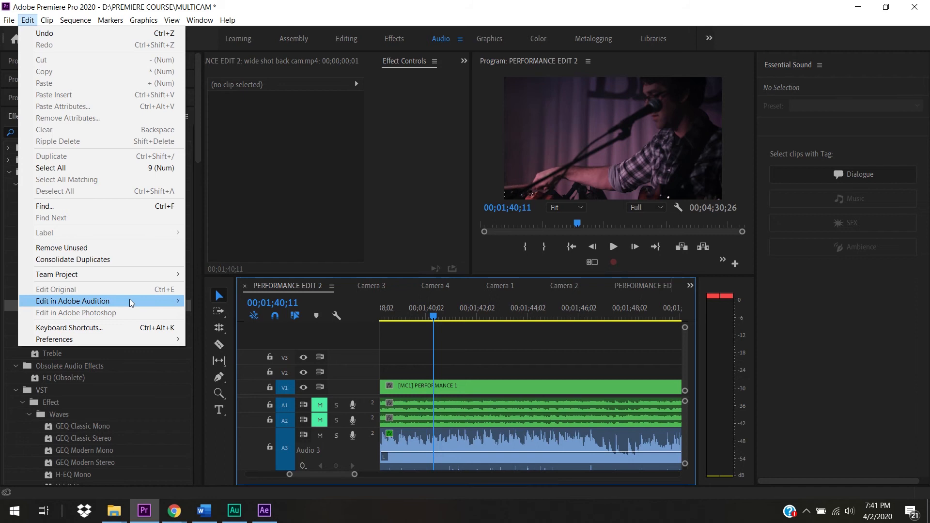
mouse_move(146, 298)
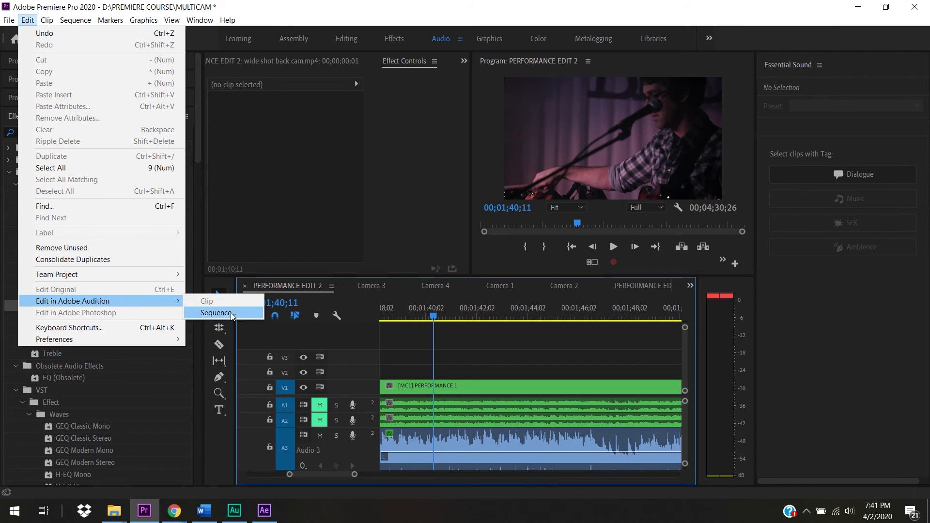
left_click(468, 455)
left_click(467, 443)
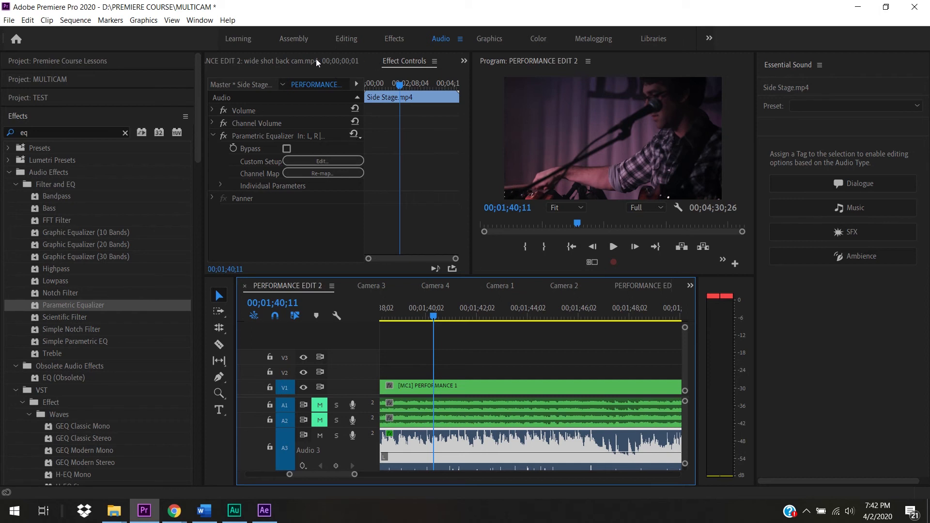
Step: Show the sequence's Audio Track Mixer, disarm recording on Audio 5 and set the Audio 1 track volume to -17.3
left_click(463, 62)
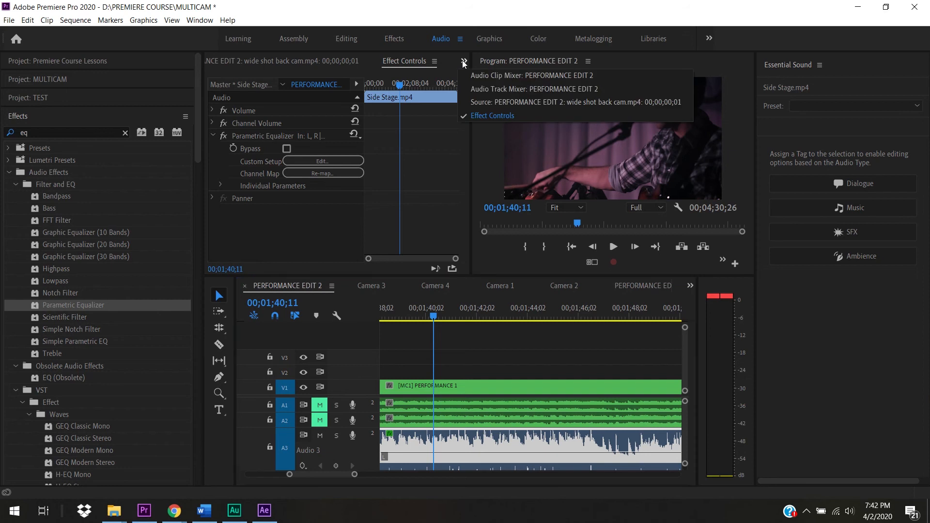
left_click(501, 90)
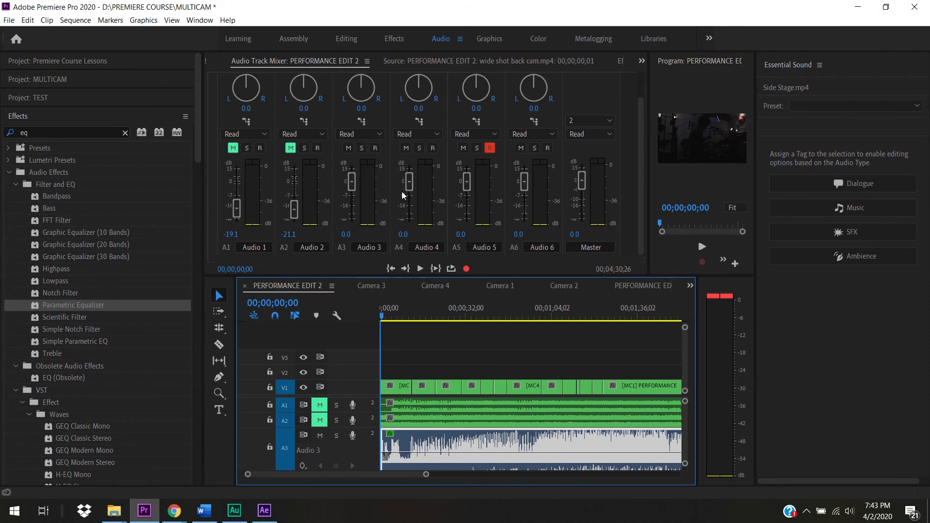
left_click(491, 148)
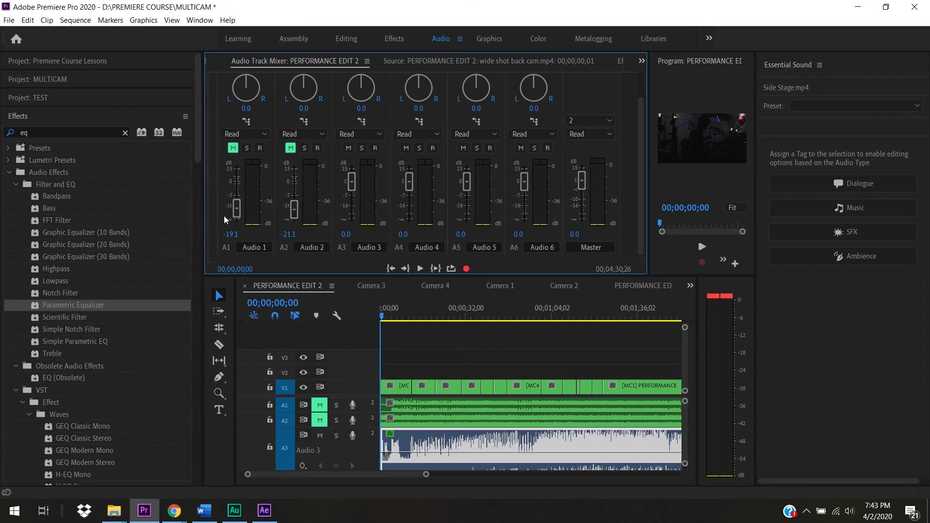
mouse_move(236, 211)
left_mouse_down()
mouse_move(237, 221)
mouse_move(237, 208)
left_mouse_up()
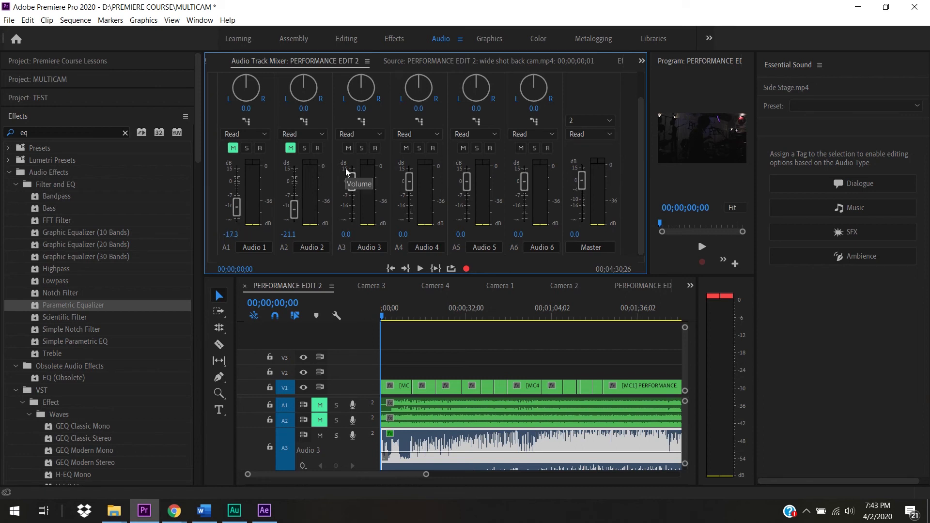
Step: Play the sequence from the start, mute the Audio 4 track and raise the Audio 3 track volume to 2.2
left_click(424, 446)
scroll(424, 436, "down", 1)
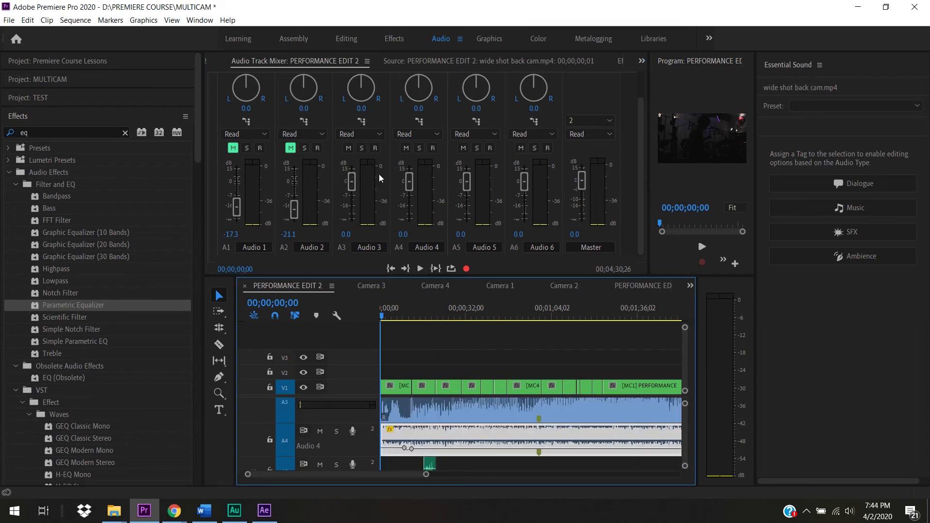
key("space")
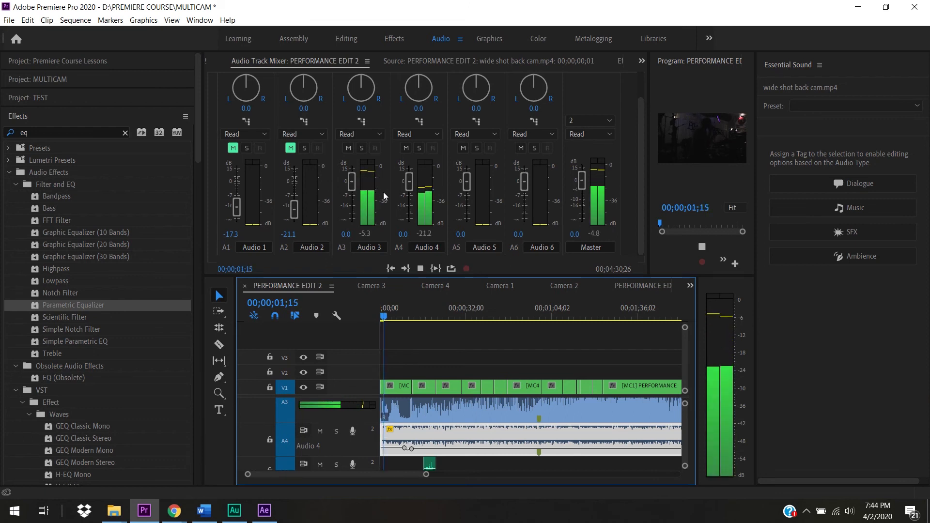
left_click(406, 148)
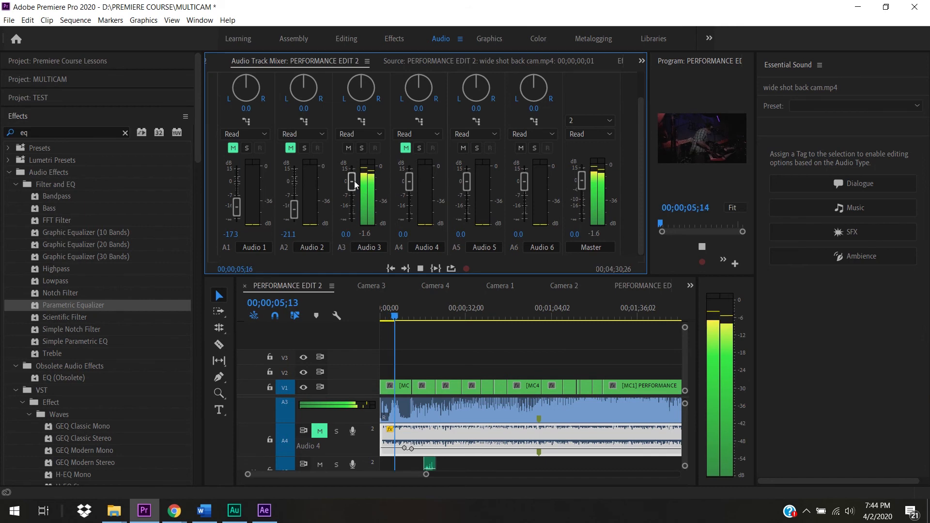
mouse_move(356, 183)
left_mouse_down()
mouse_move(352, 221)
mouse_move(353, 188)
left_mouse_up()
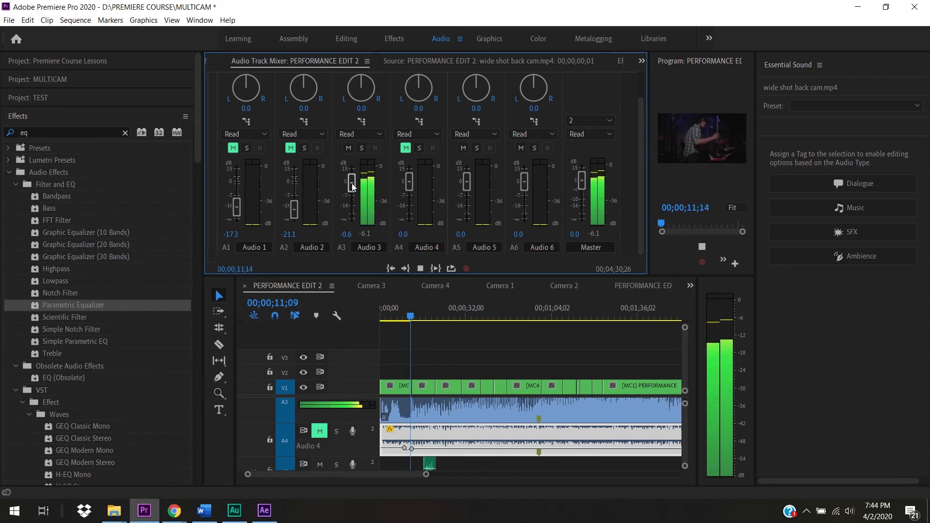
mouse_move(353, 188)
left_mouse_down()
mouse_move(354, 212)
mouse_move(353, 183)
left_mouse_up()
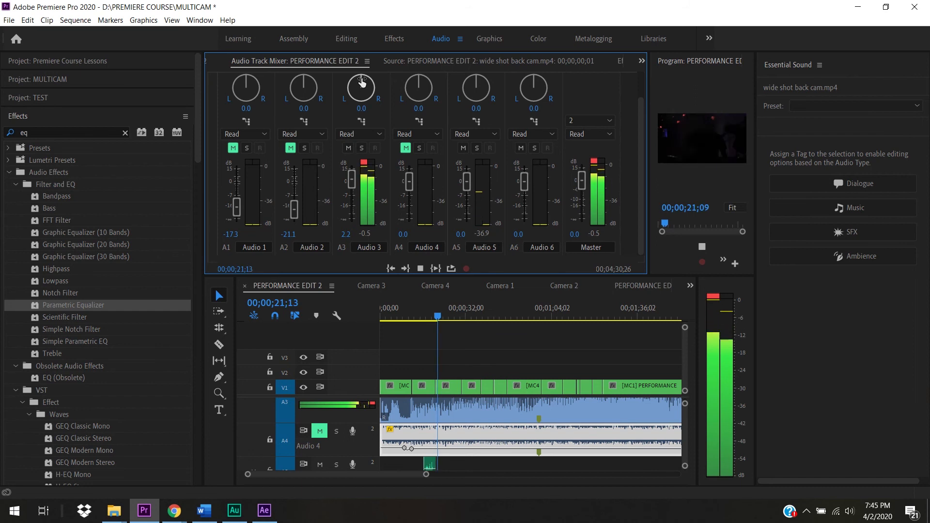
Step: Pan the Audio 3 track to -1.0, stop playback, and set its volume to -1.1 with its clipping indicator cleared
left_click_drag(362, 83, 341, 116)
left_click_drag(360, 152, 340, 98)
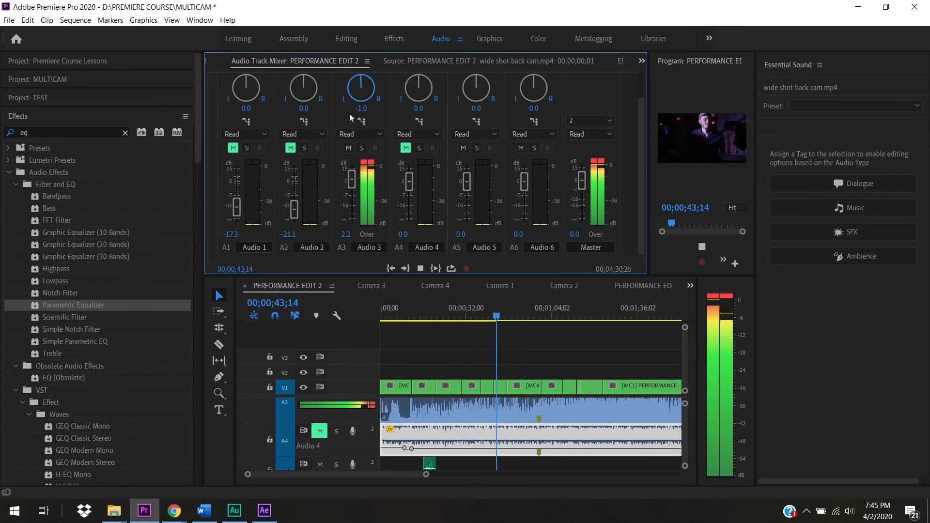
key("space")
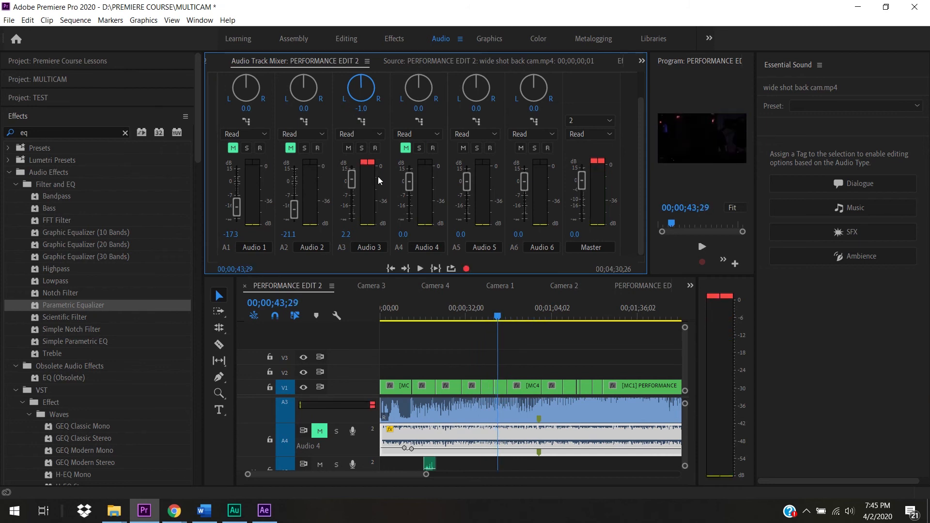
left_click(363, 164)
left_click_drag(350, 179, 353, 188)
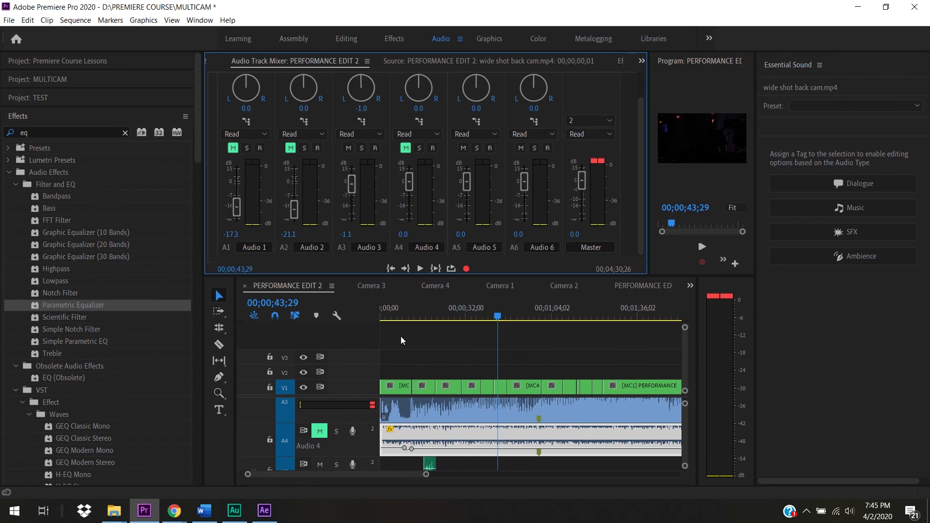
Step: Set Audio 4 automation to Write and, playing from 00;00;16;14, lower its track volume to -21.8
left_click_drag(498, 317, 447, 326)
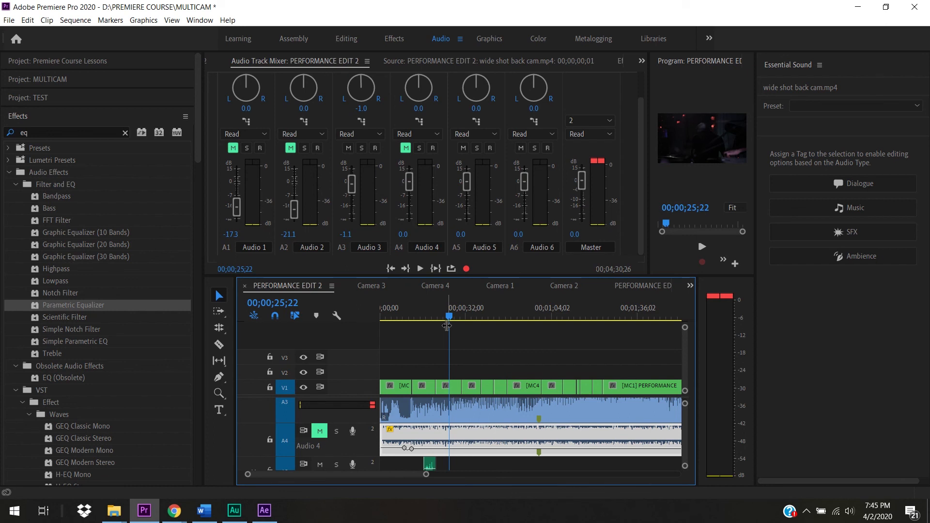
left_click(429, 136)
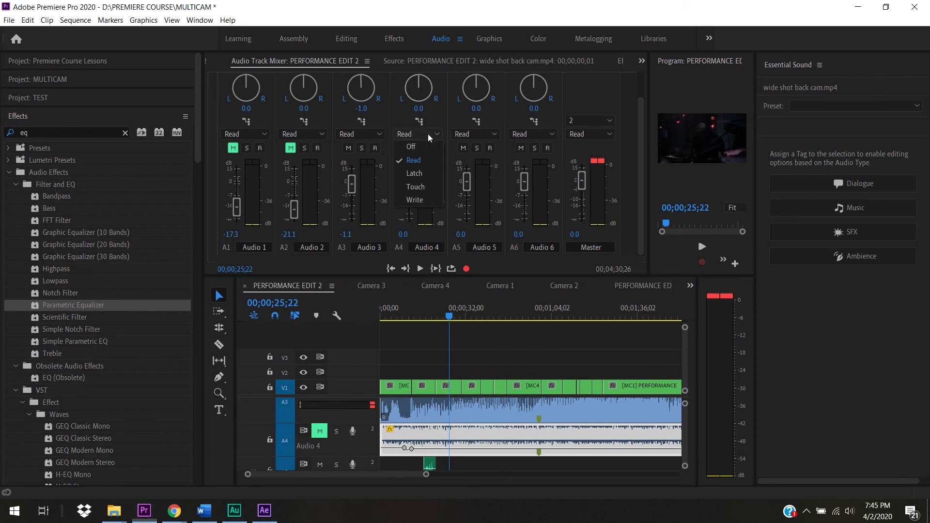
left_click(430, 200)
mouse_move(450, 317)
left_mouse_down()
mouse_move(436, 324)
mouse_move(451, 324)
left_mouse_up()
left_click_drag(423, 333, 422, 332)
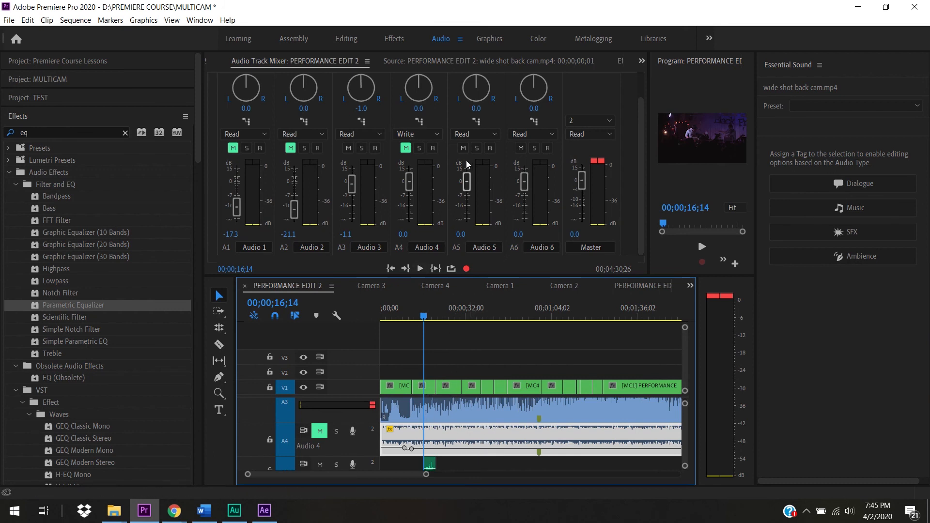
key("space")
left_click_drag(410, 182, 411, 212)
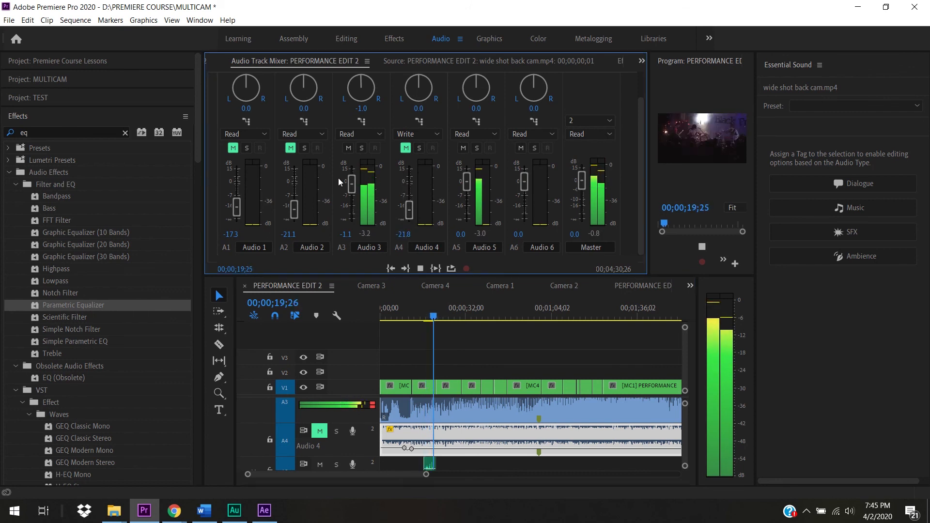
Step: Set Audio 3 automation to Write, raise its track volume to 0.9 during playback, and stop playback
left_click(371, 134)
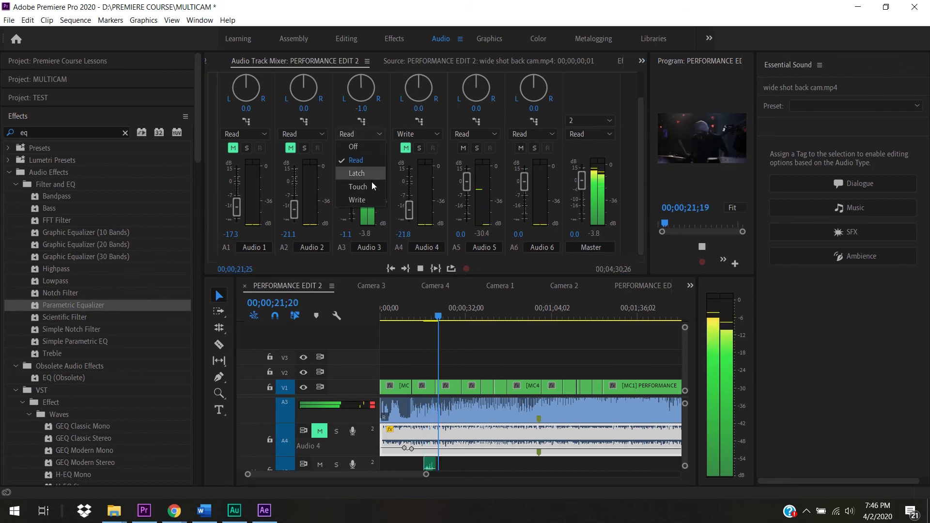
left_click(371, 197)
mouse_move(353, 183)
left_mouse_down()
mouse_move(353, 224)
mouse_move(351, 181)
left_mouse_up()
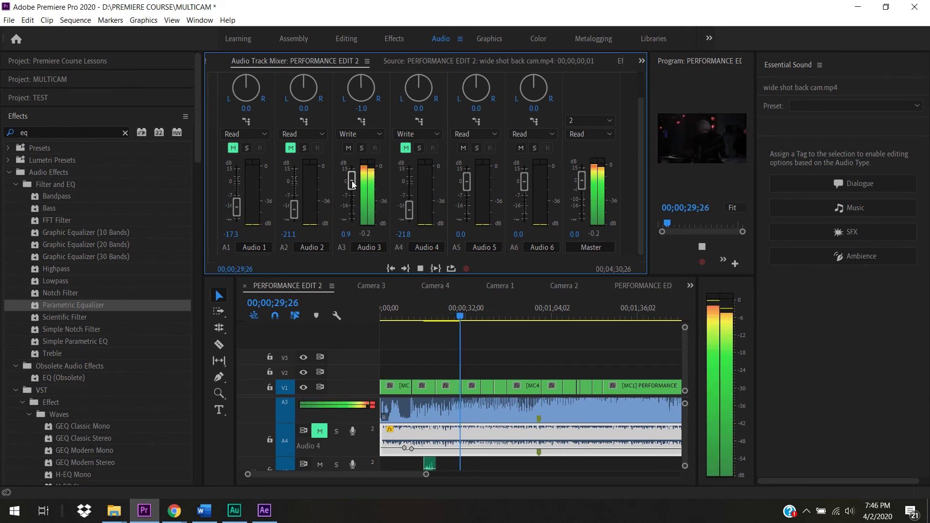
key("space")
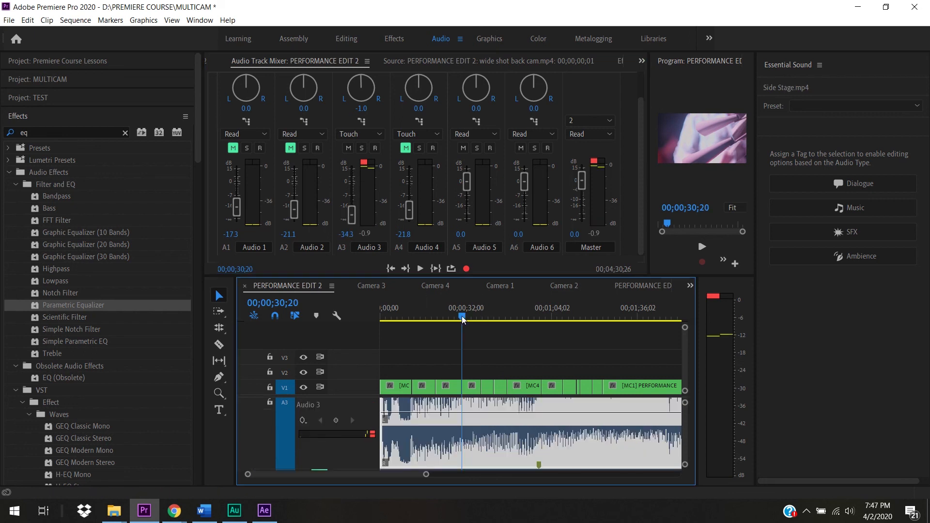
Step: Play the sequence from 00;00;28;06 to review the written Audio 3 volume automation
left_click_drag(462, 315, 456, 315)
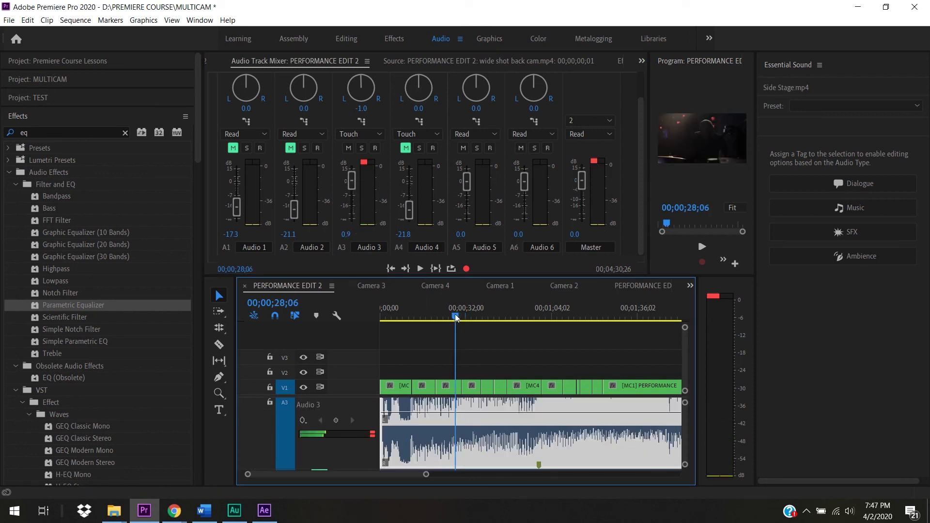
key("space")
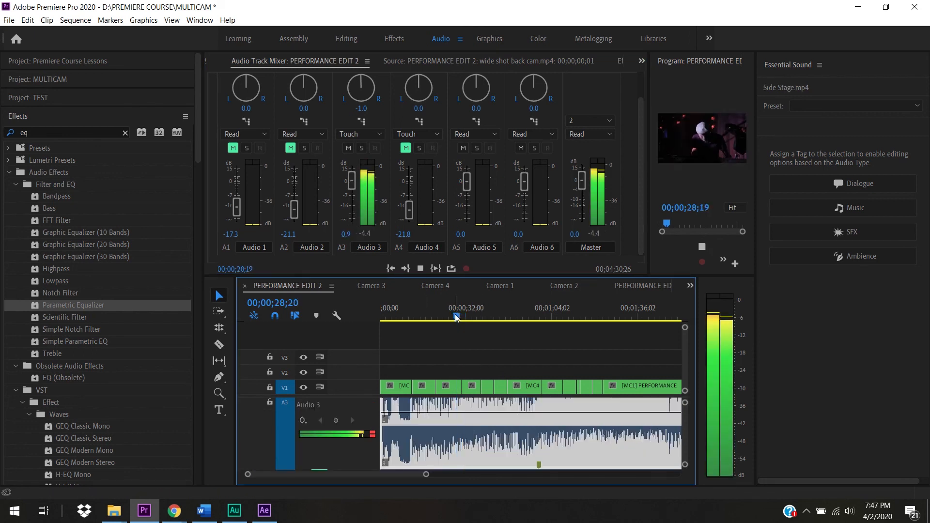
Step: Ride the Audio 3 volume in Touch mode during playback, raising it to 2.3 on a replay from 00;00;26;25, and stop playback
left_click_drag(352, 182, 354, 212)
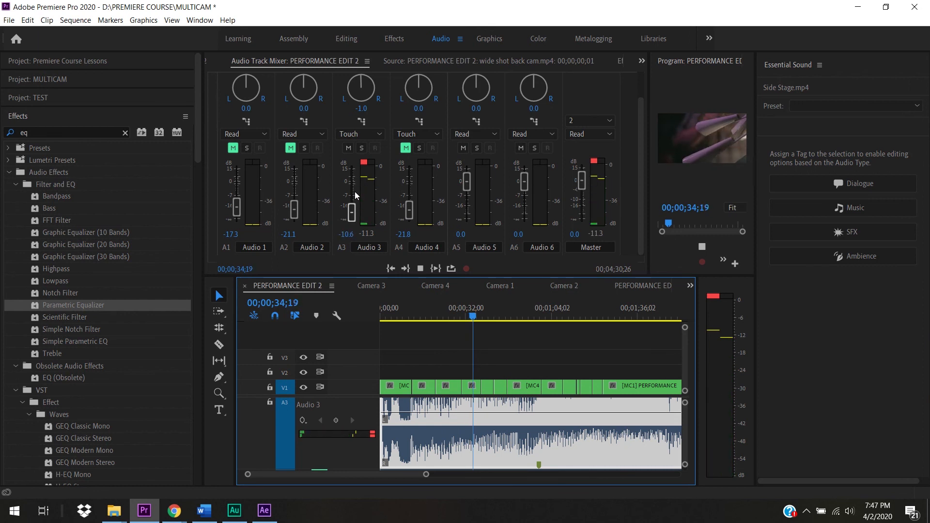
key("space")
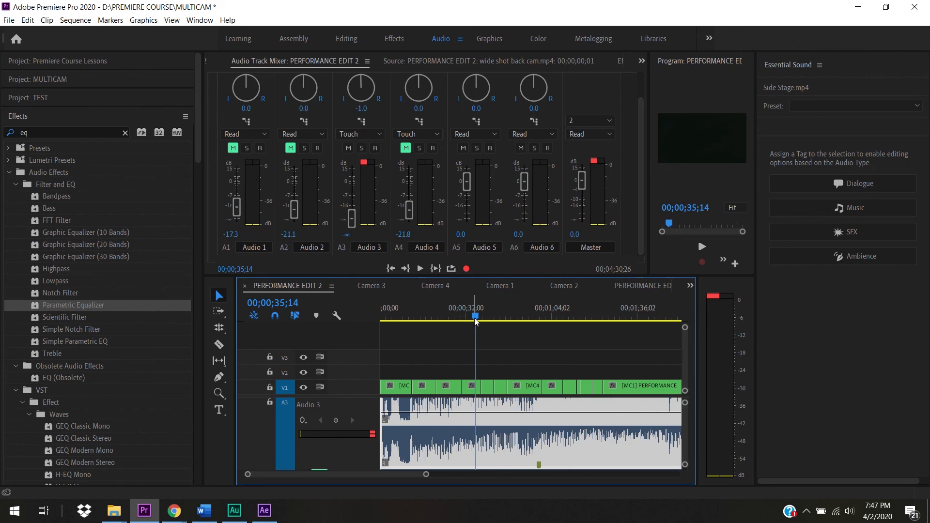
left_click_drag(475, 319, 453, 329)
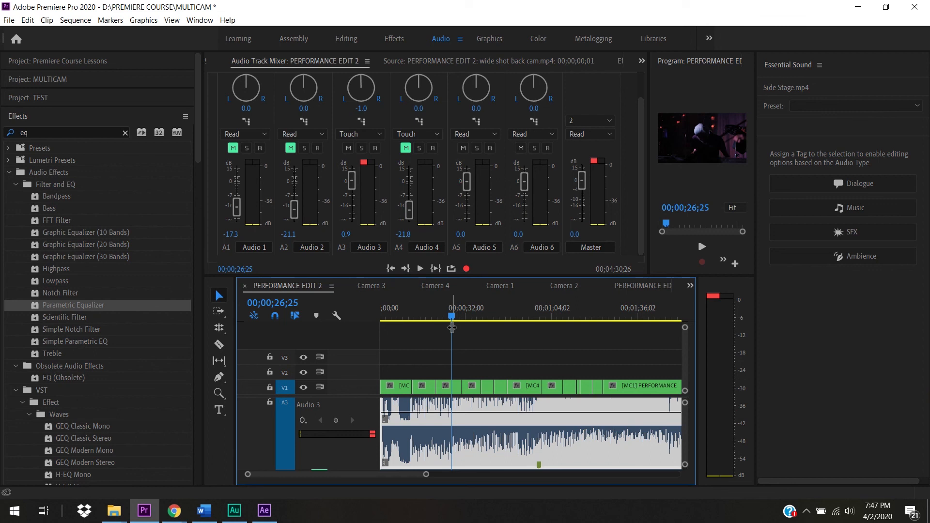
key("space")
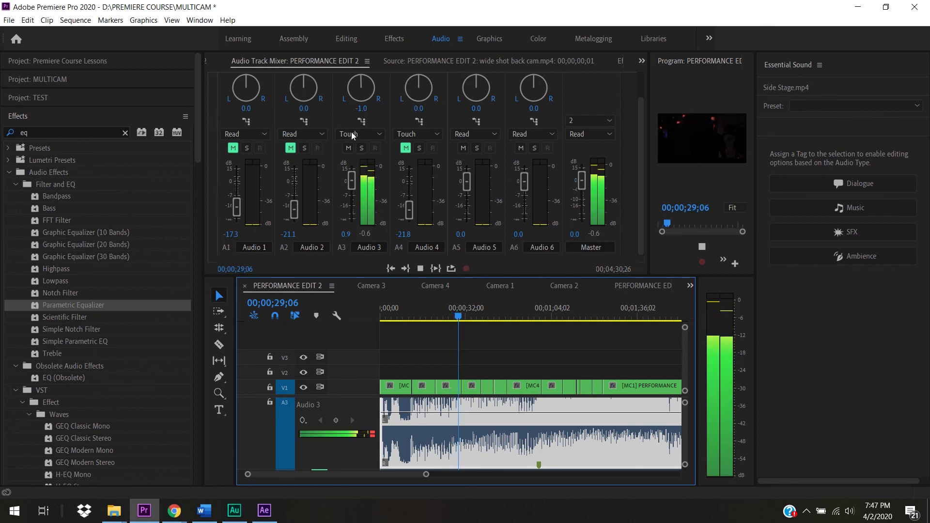
mouse_move(356, 193)
left_mouse_down()
mouse_move(357, 206)
mouse_move(351, 177)
left_mouse_up()
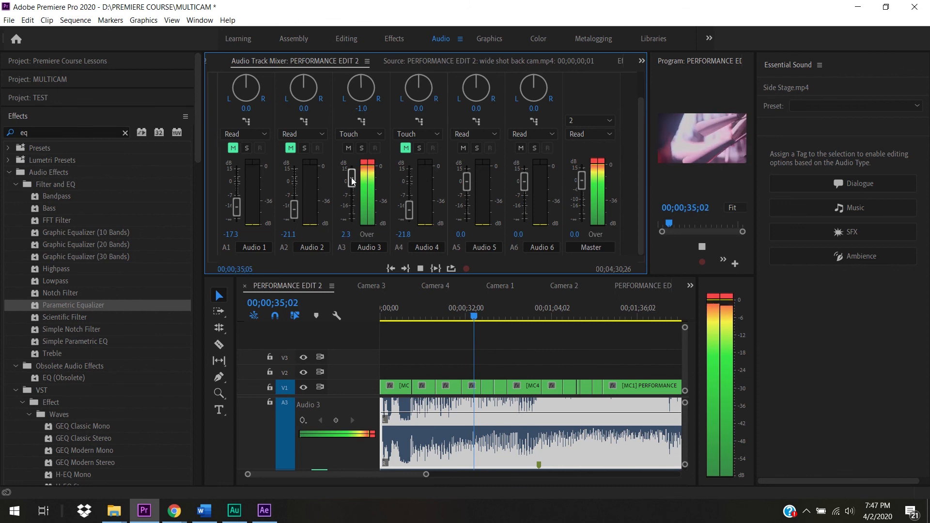
key("space")
key("space")
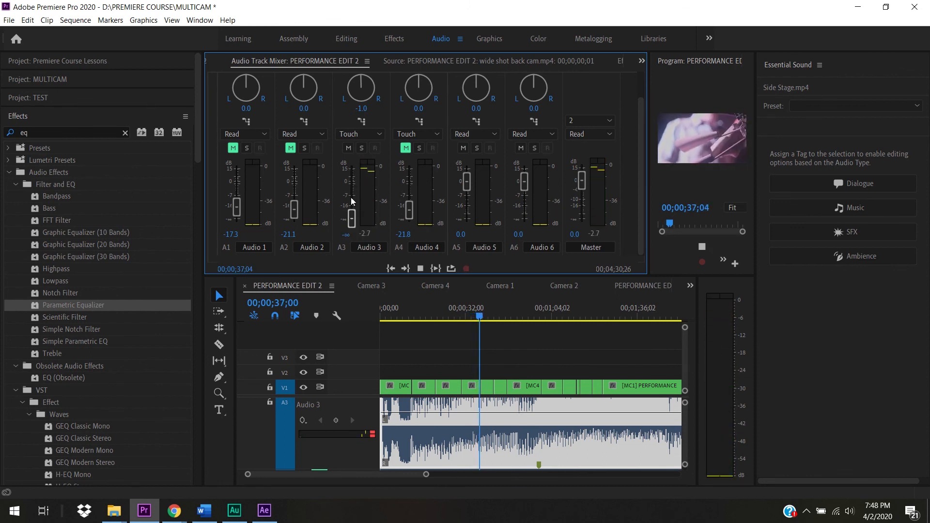
key("space")
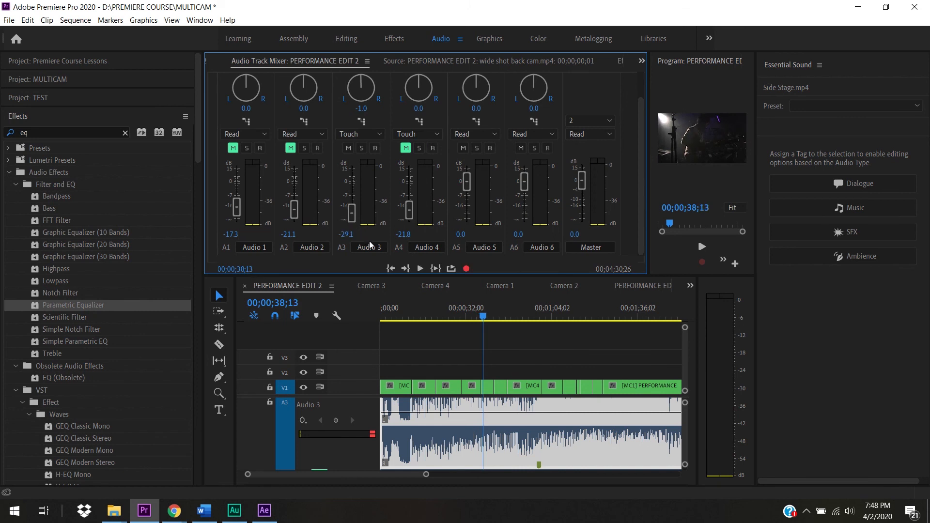
Step: Replay the section up to 00;00;28;02 to review the Audio 3 Touch volume automation
left_click_drag(484, 318, 446, 319)
key("space")
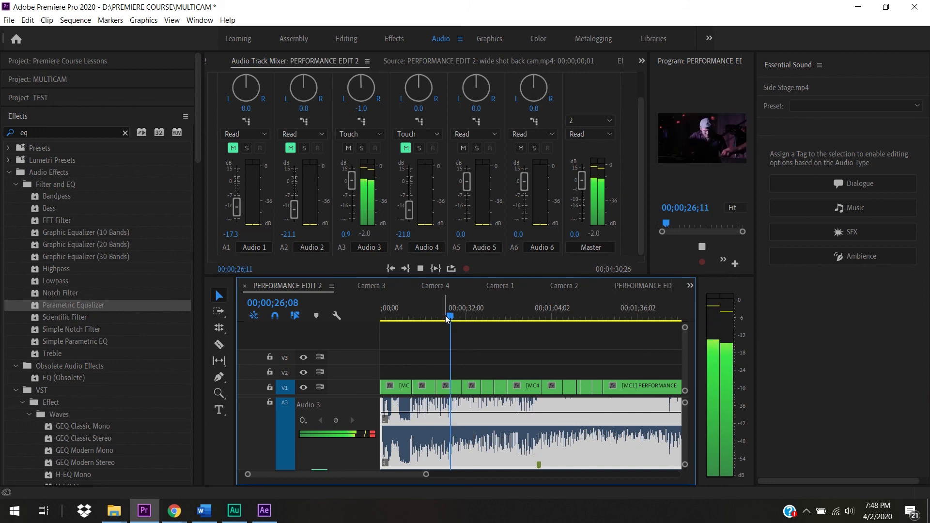
key("space")
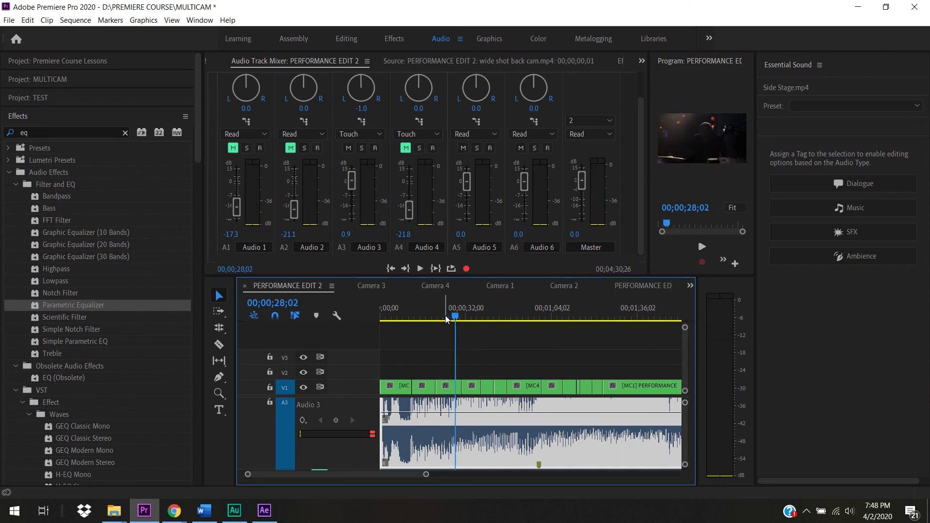
Step: Set Audio 3 automation to Write and, playing from 00;00;04;29, sweep its pan to -56.1 and over to 71.6
left_click_drag(455, 316, 394, 325)
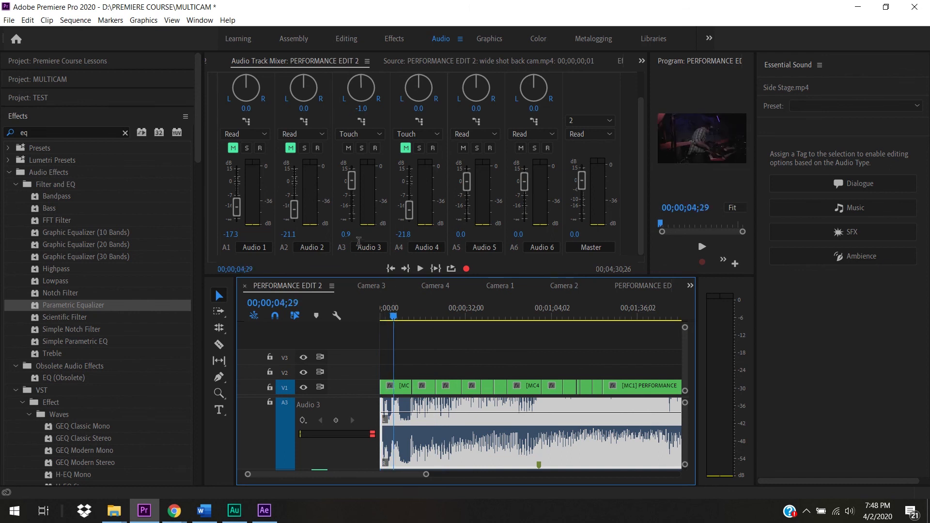
left_click(358, 131)
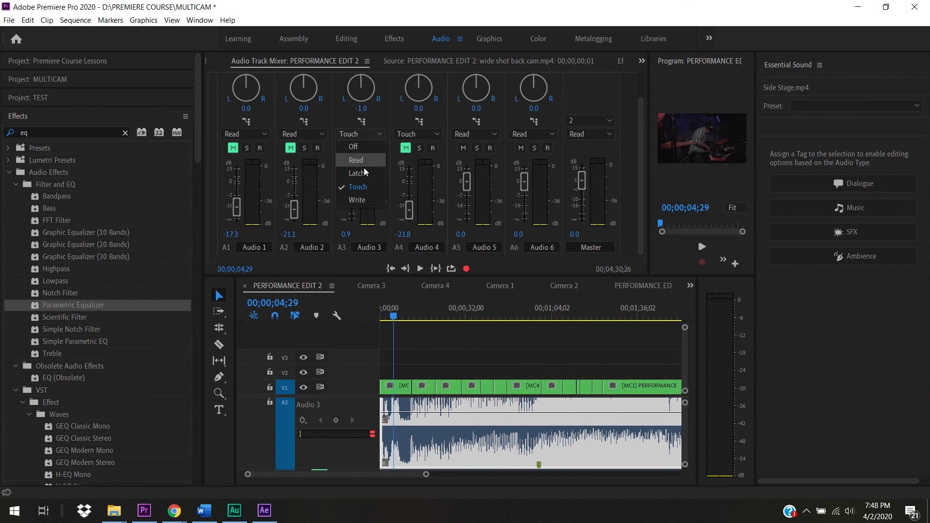
left_click(368, 198)
key("space")
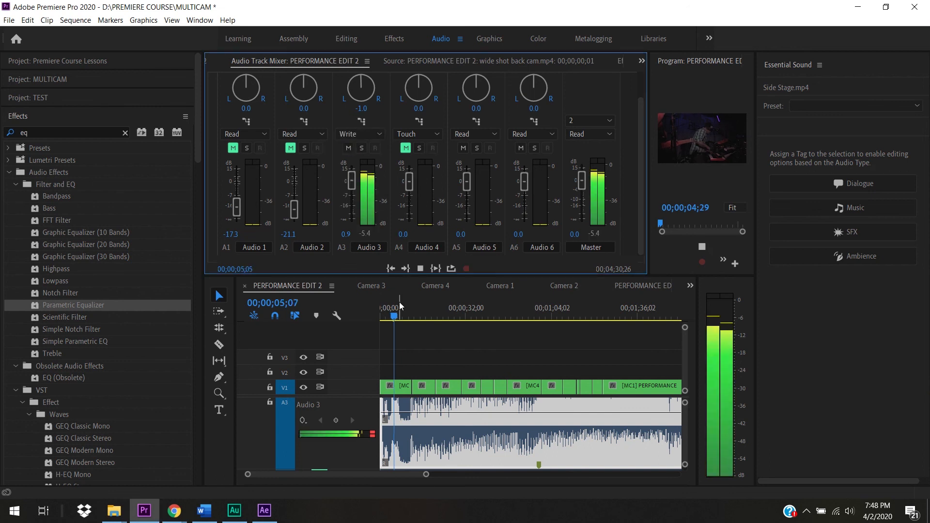
left_click_drag(363, 97, 334, 104)
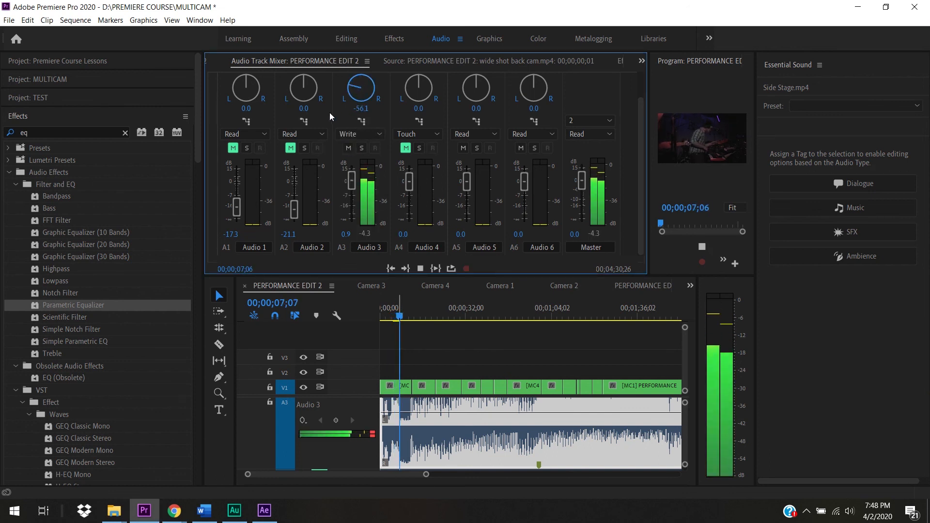
left_click_drag(324, 153, 388, 87)
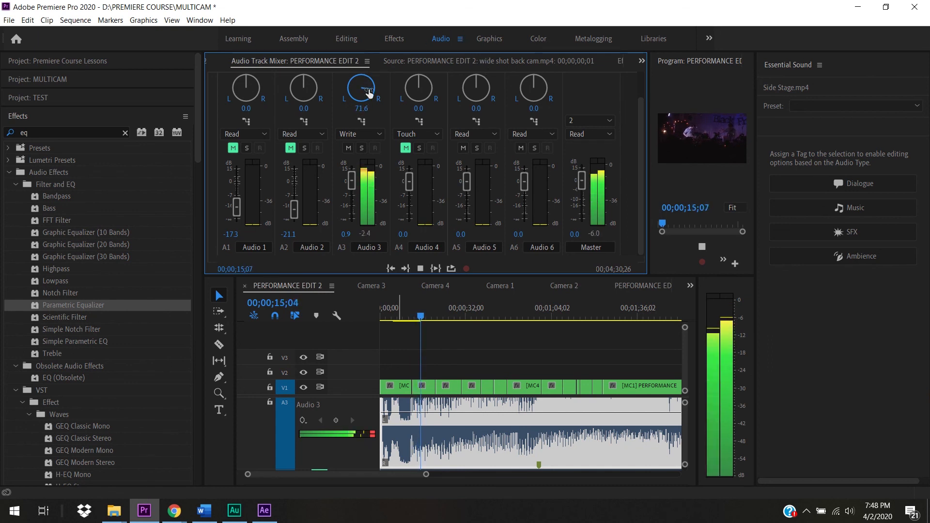
key("space")
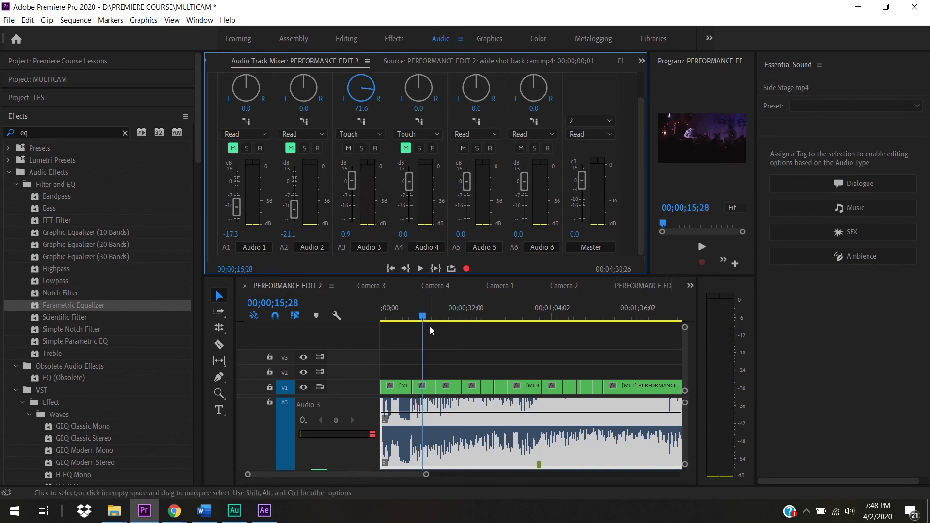
Step: Play the sequence from 00;00;09;28 to review the written Audio 3 pan automation, and stop playback
left_click_drag(423, 318, 408, 321)
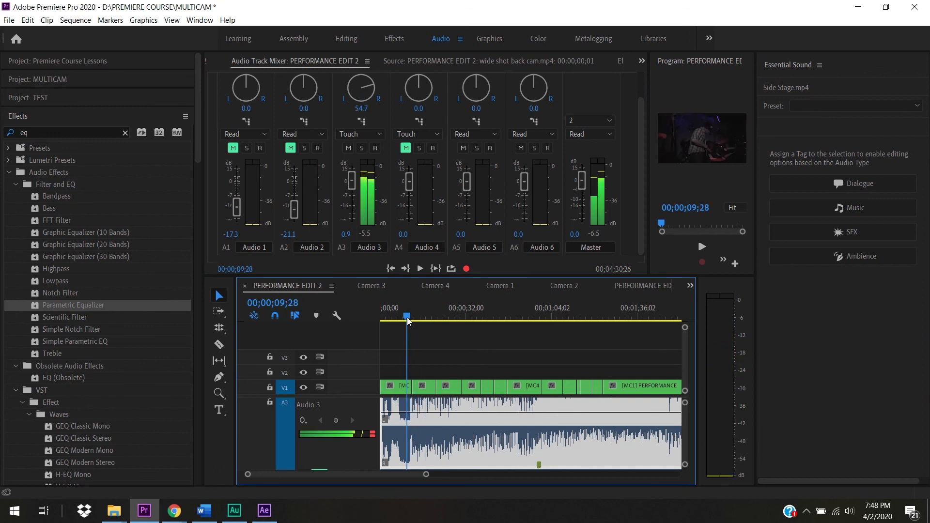
key("space")
left_click_drag(349, 74, 406, 98)
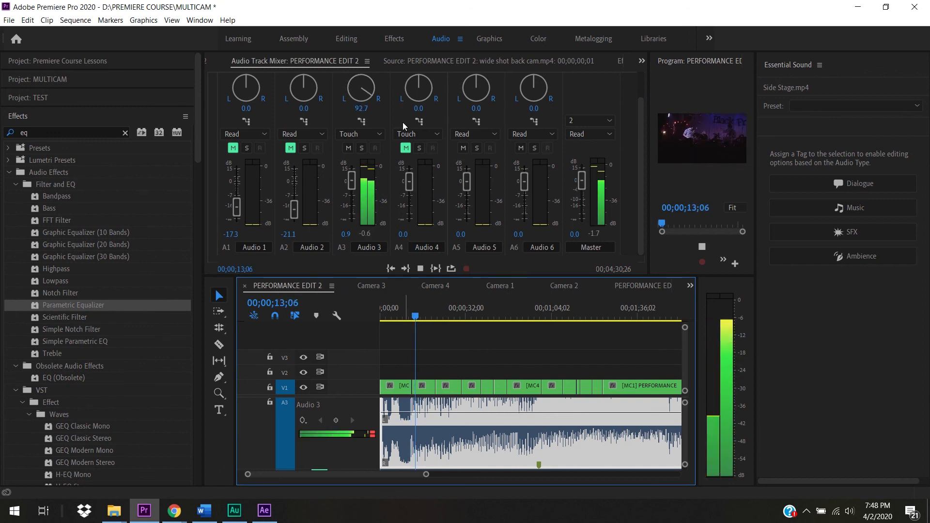
key("space")
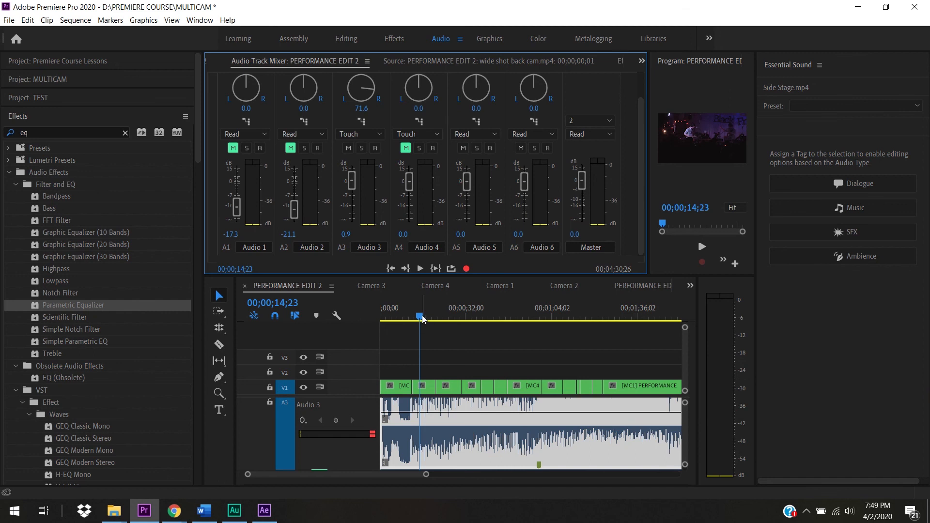
Step: Set Audio 3 automation to Latch and, playing from the sequence start, lower its volume to -3.4 before stopping playback
left_click_drag(423, 319, 381, 319)
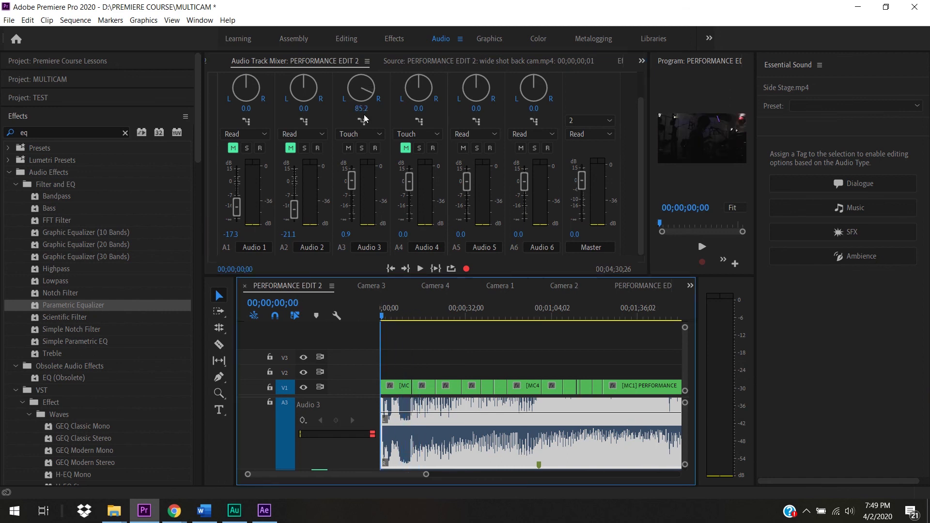
left_click(372, 132)
left_click(369, 170)
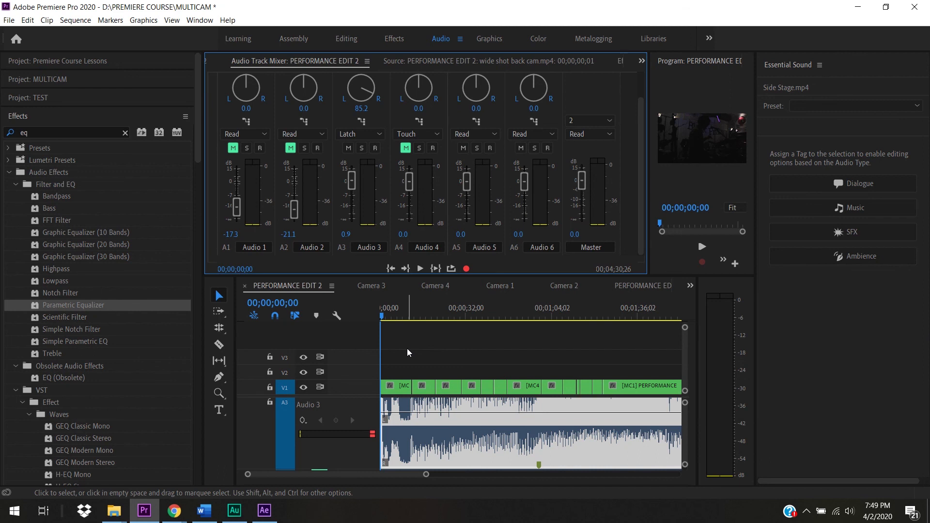
key("space")
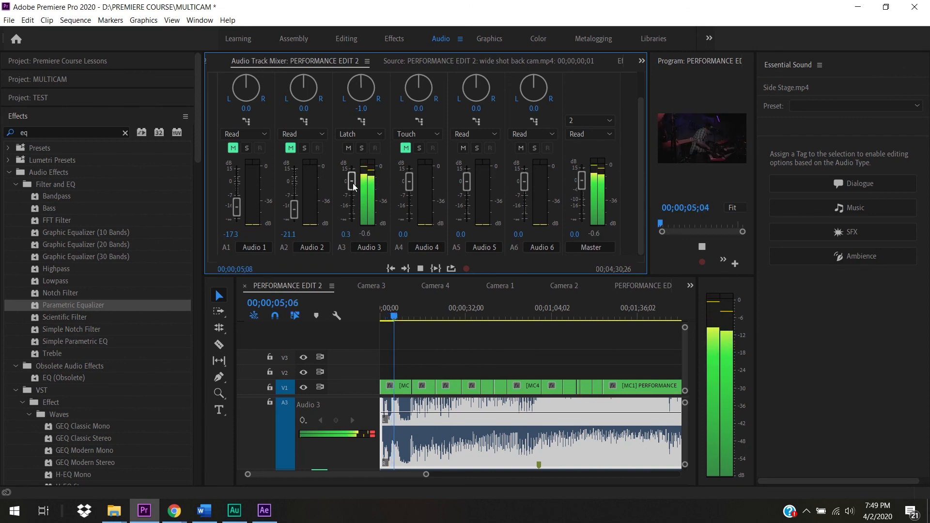
mouse_move(353, 183)
left_mouse_down()
mouse_move(359, 219)
mouse_move(357, 193)
left_mouse_up()
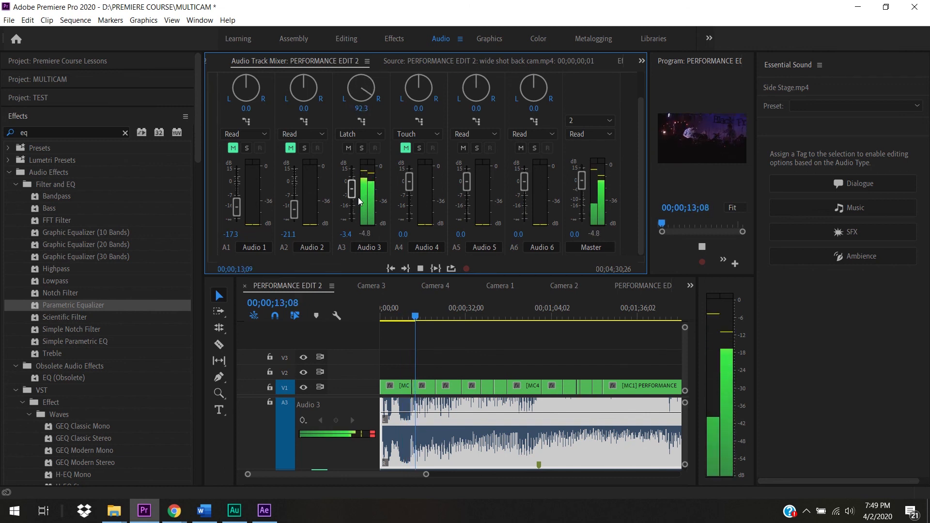
key("space")
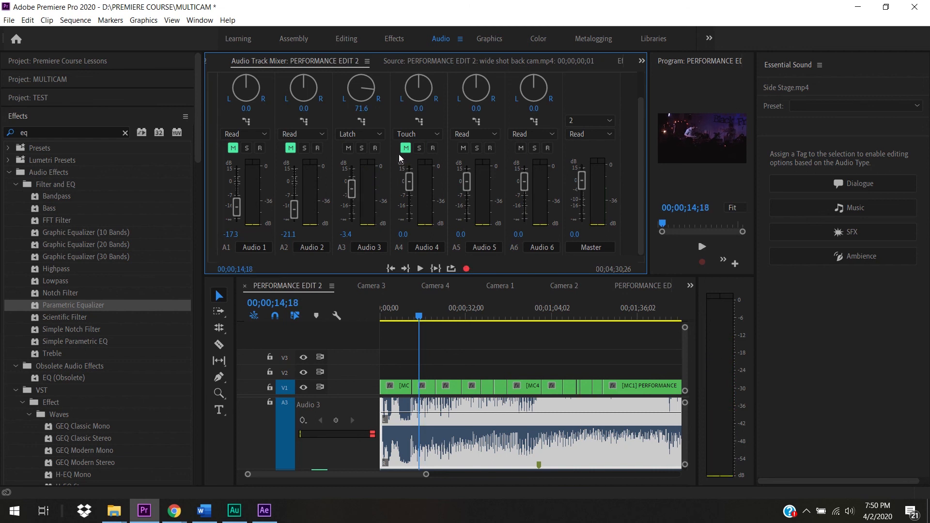
Step: Assign Audio 3 channel 1 to both master channels and channel 2 to master Ch. 2, and play the sequence from 00;00;18;10
left_click(362, 121)
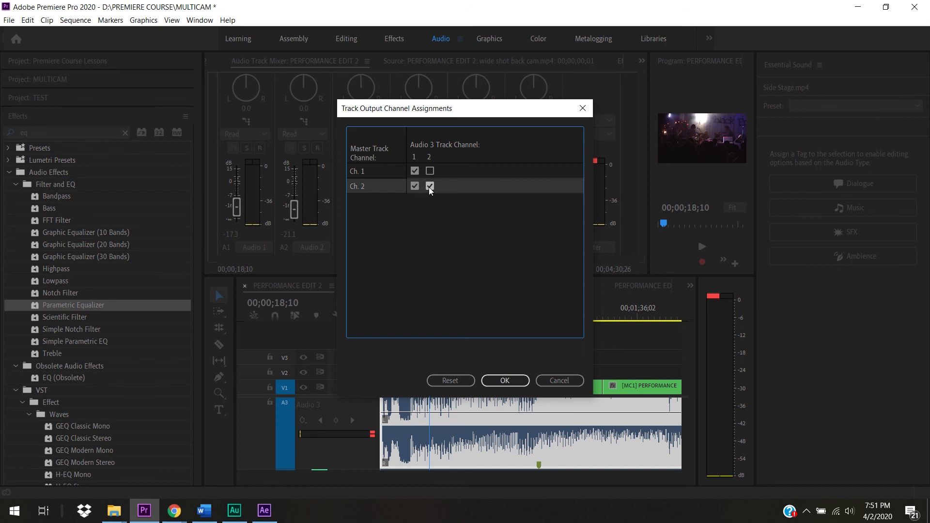
left_click(524, 381)
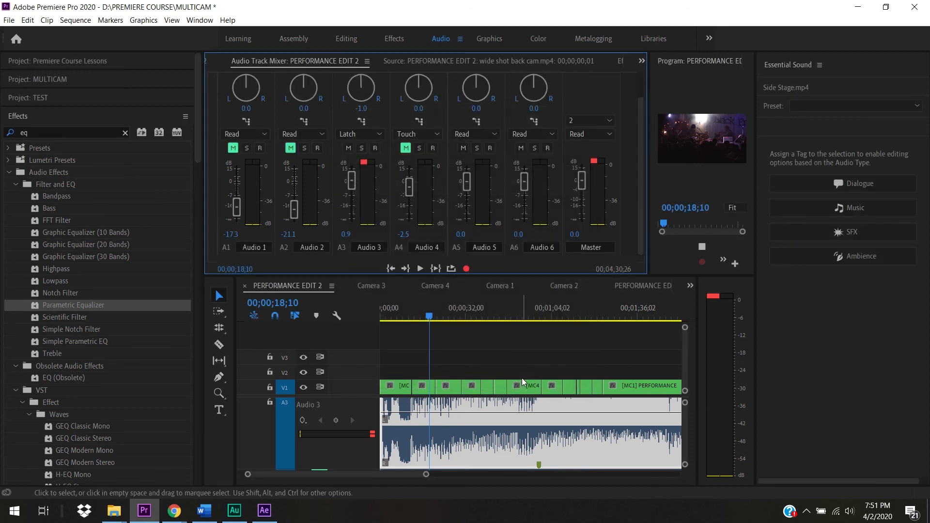
key("space")
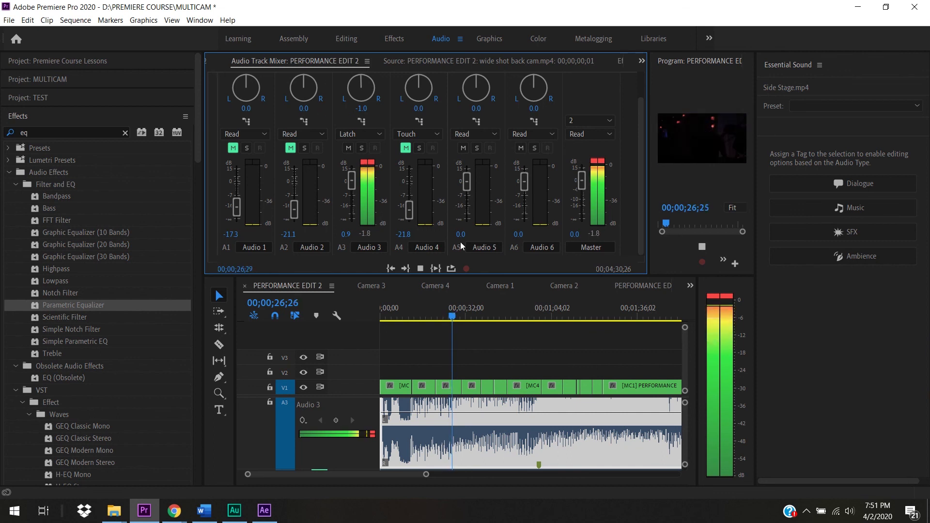
key("space")
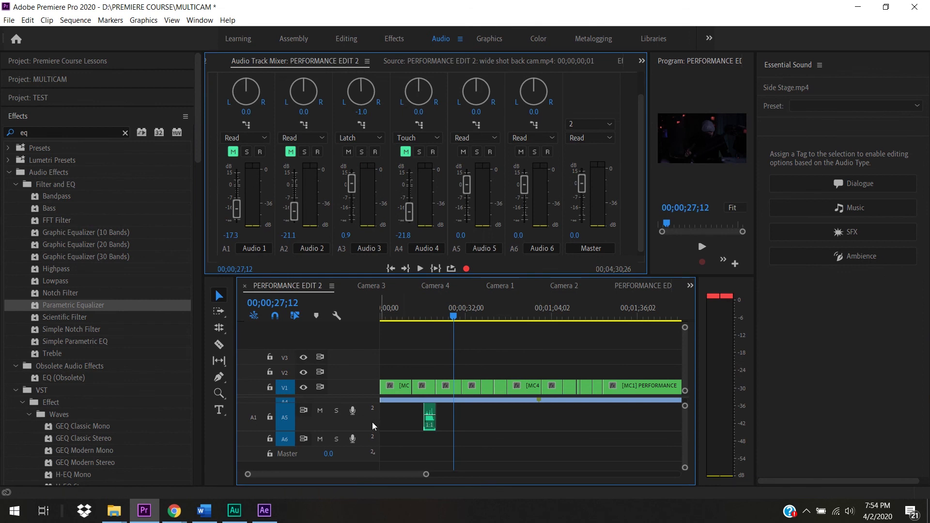
Step: Add one video track and one stereo audio submix track with 0 standard audio tracks, and inspect the submix in the timeline and mixer
right_click(372, 422)
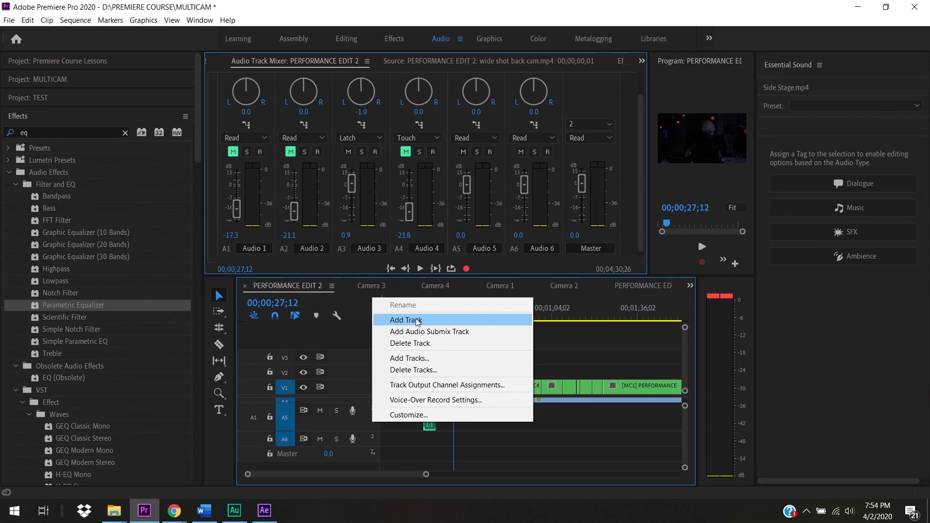
left_click(421, 359)
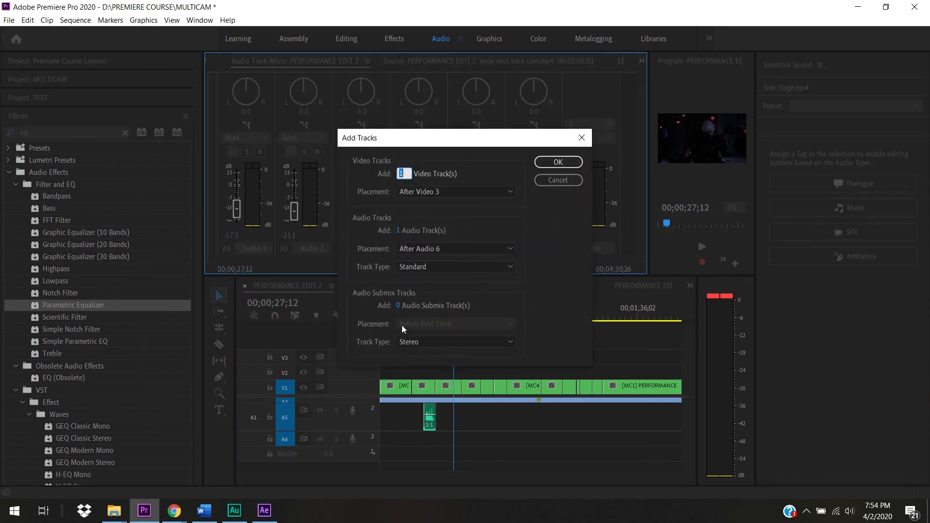
left_click(400, 307)
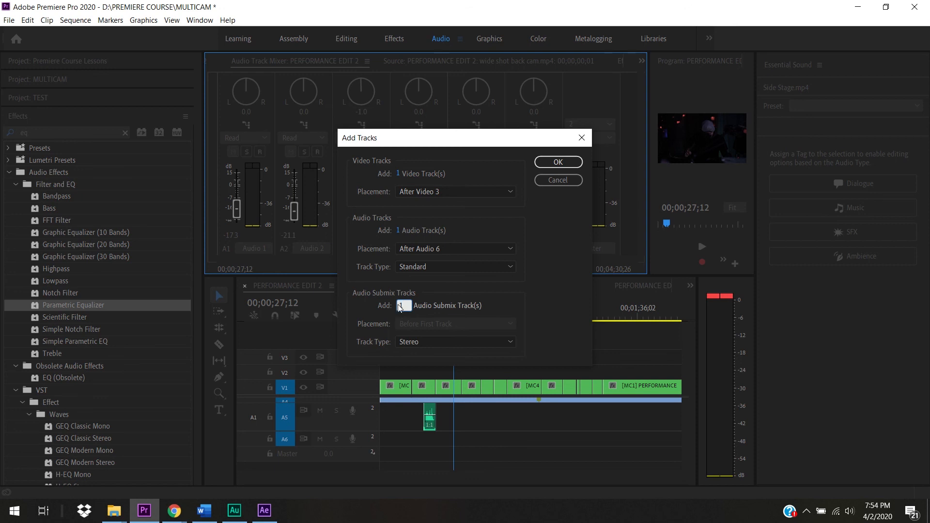
left_click(397, 234)
left_click(399, 231)
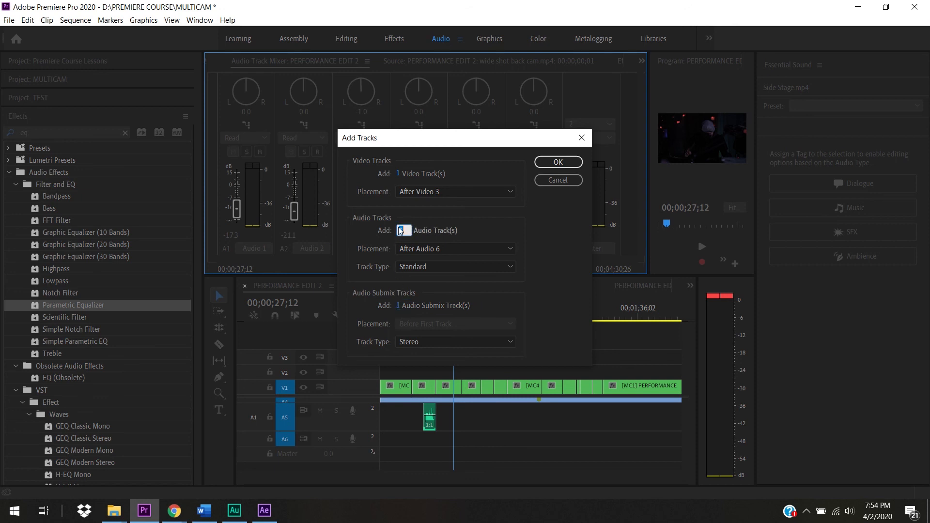
type("0")
key("Return")
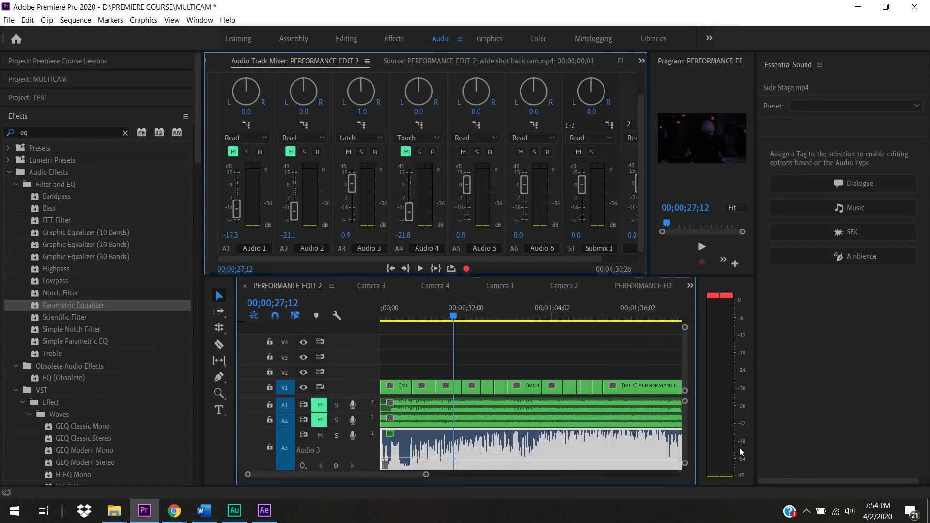
left_click_drag(685, 414, 690, 470)
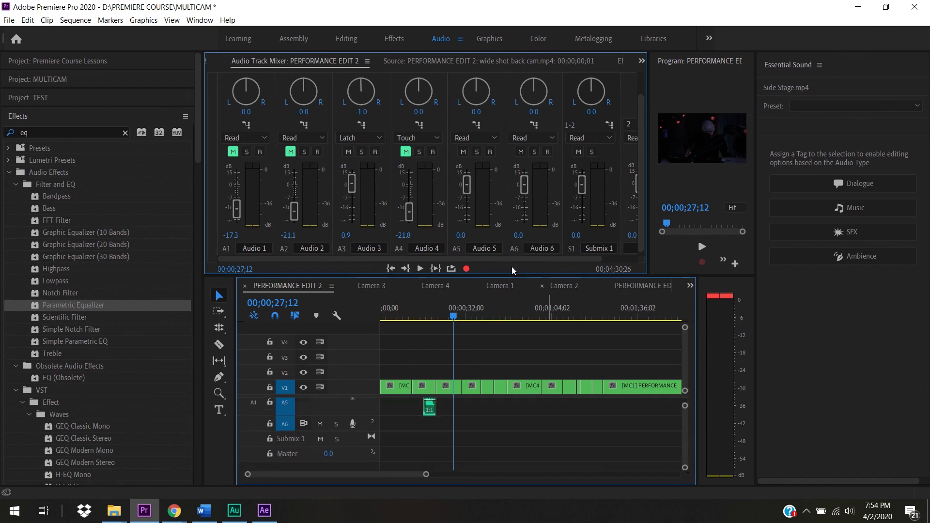
left_click_drag(496, 257, 578, 252)
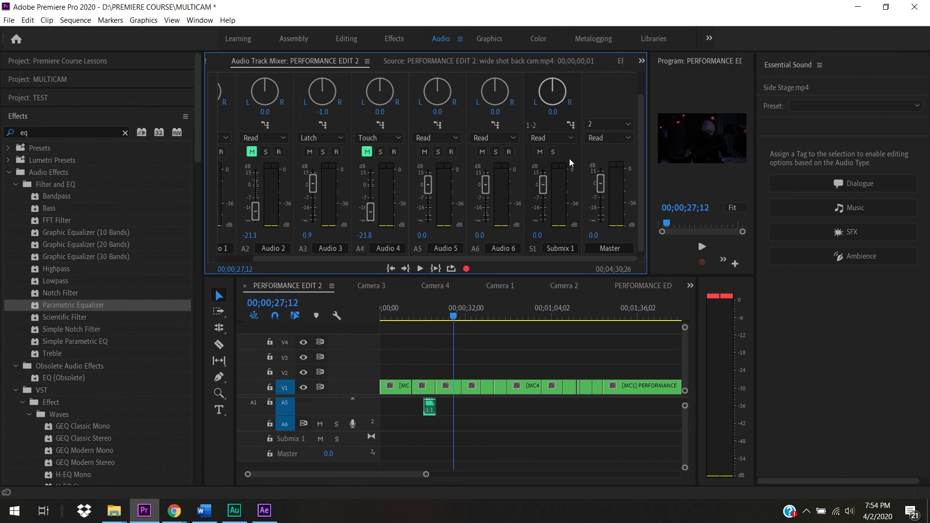
left_click_drag(559, 260, 472, 266)
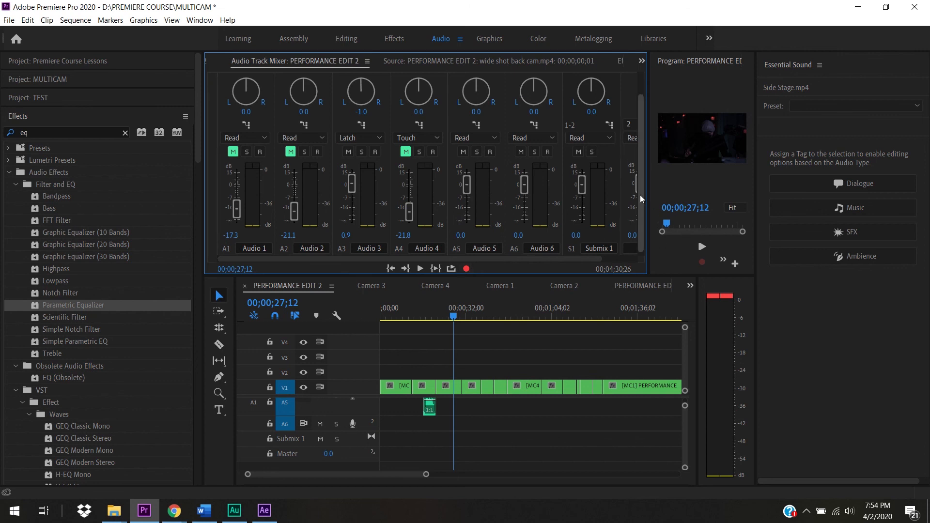
Step: Route the outputs of Audio 3, Audio 4 and Audio 5 to Submix 1 in the Audio Track Mixer
left_click_drag(640, 195, 641, 167)
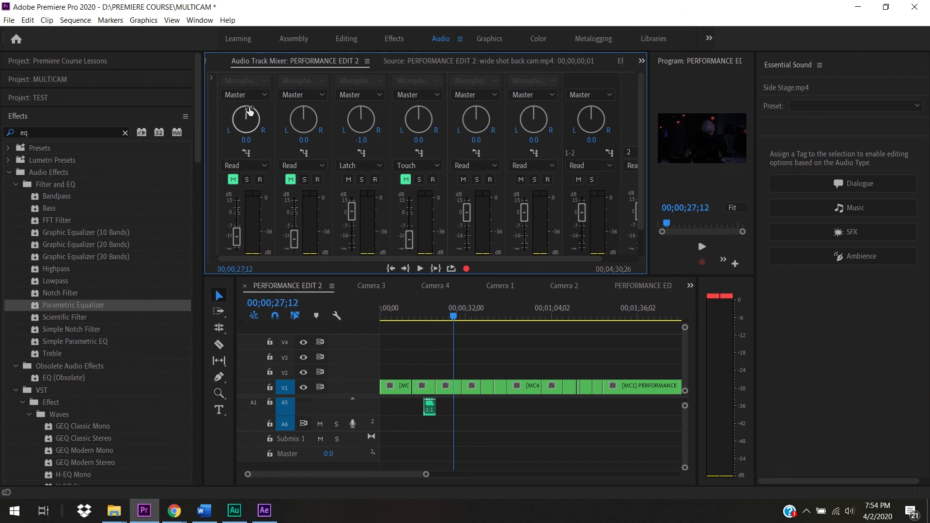
left_click(368, 94)
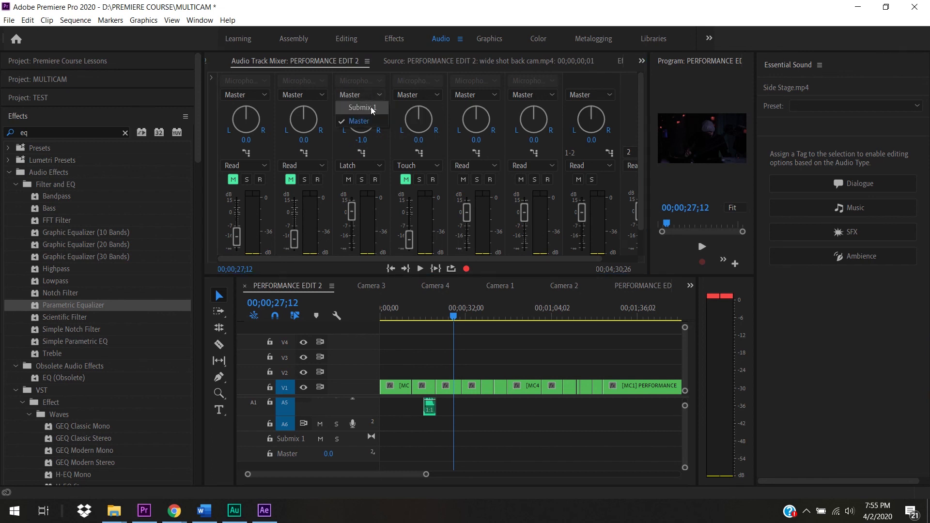
left_click(370, 106)
left_click(414, 96)
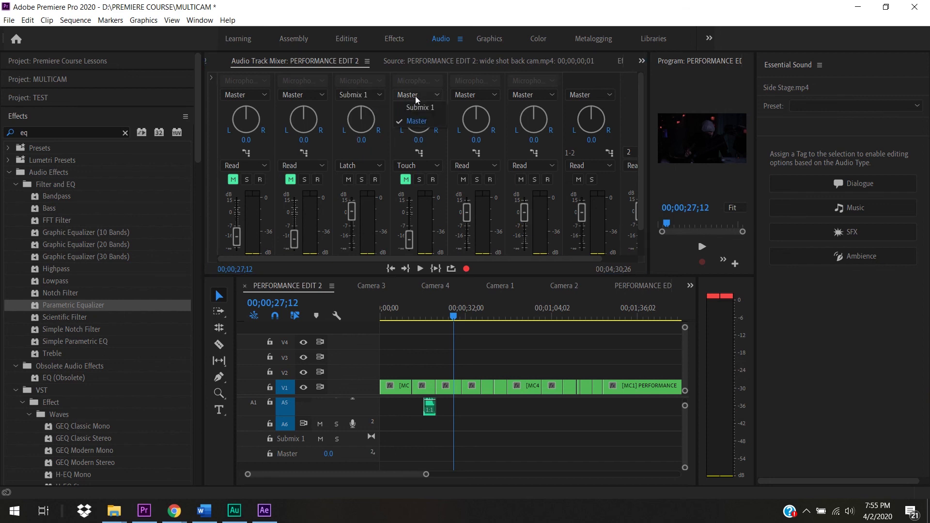
left_click(420, 108)
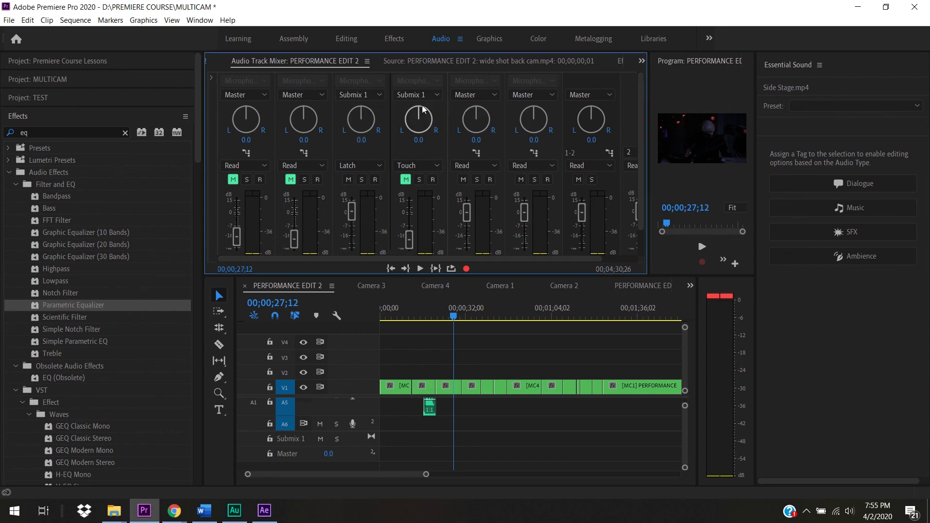
left_click(467, 96)
left_click(473, 107)
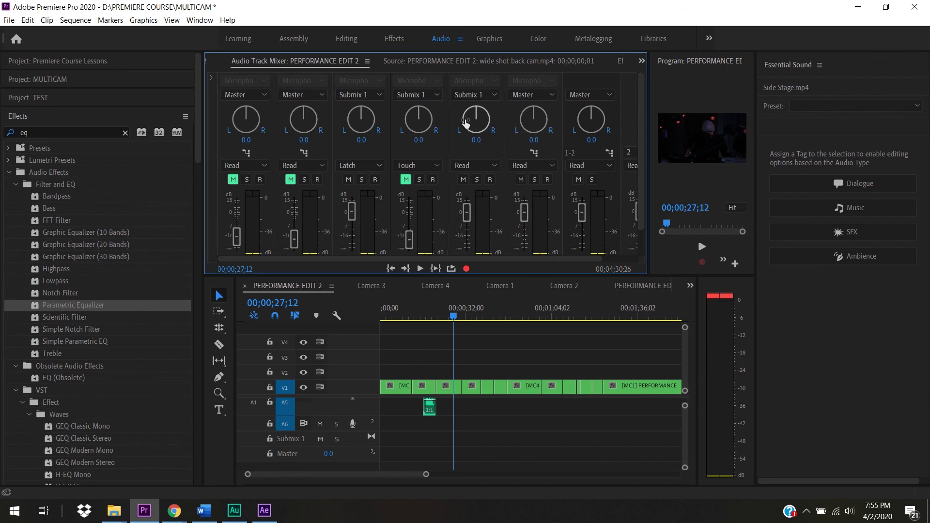
Step: Play the sequence from 00;00;16;28 to check the Submix 1 and Master meter levels, and stop playback
left_click_drag(432, 309, 427, 307)
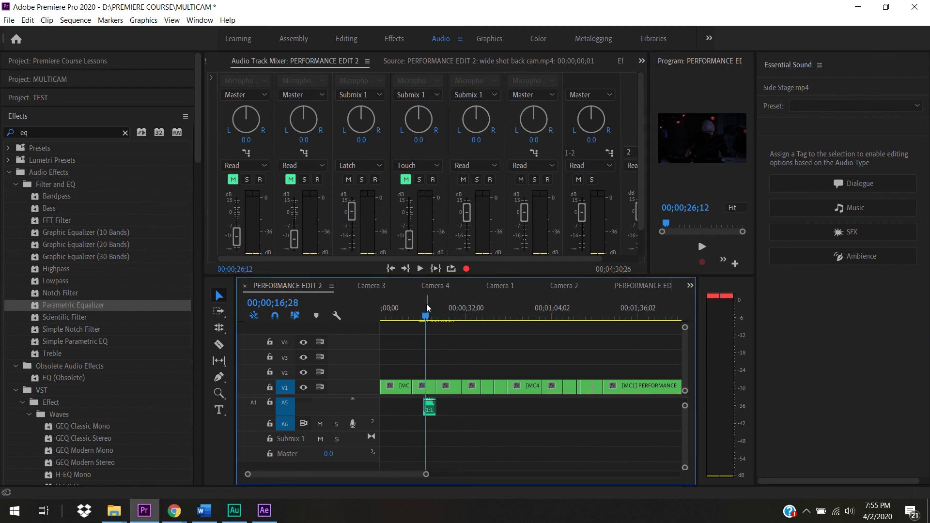
left_click(406, 180)
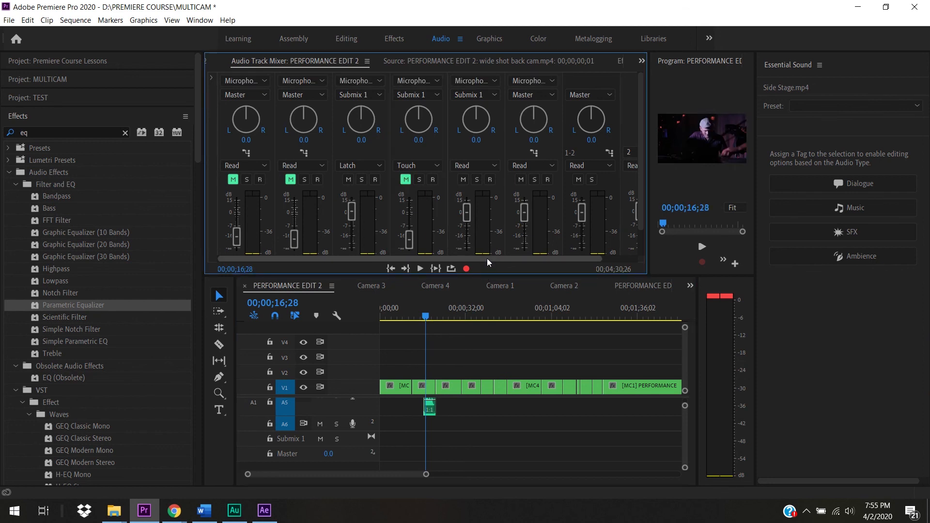
left_click_drag(523, 259, 563, 259)
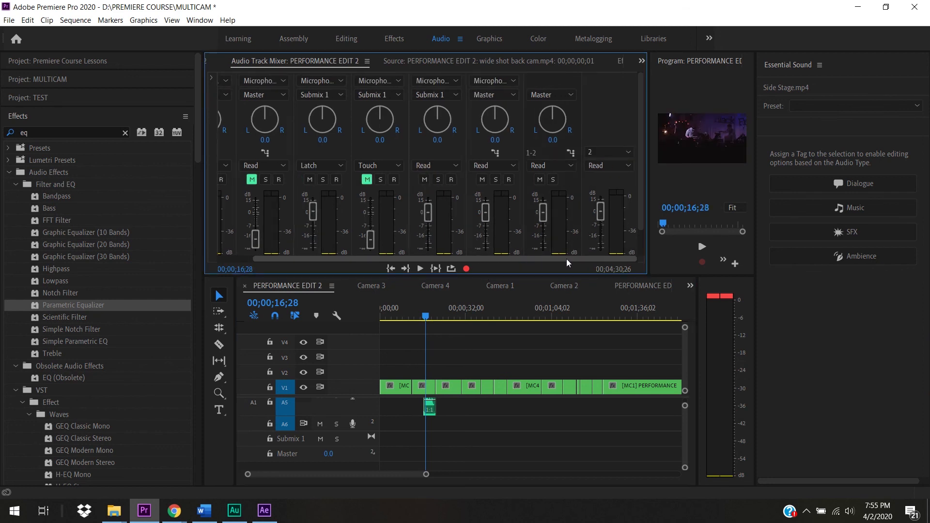
key("space")
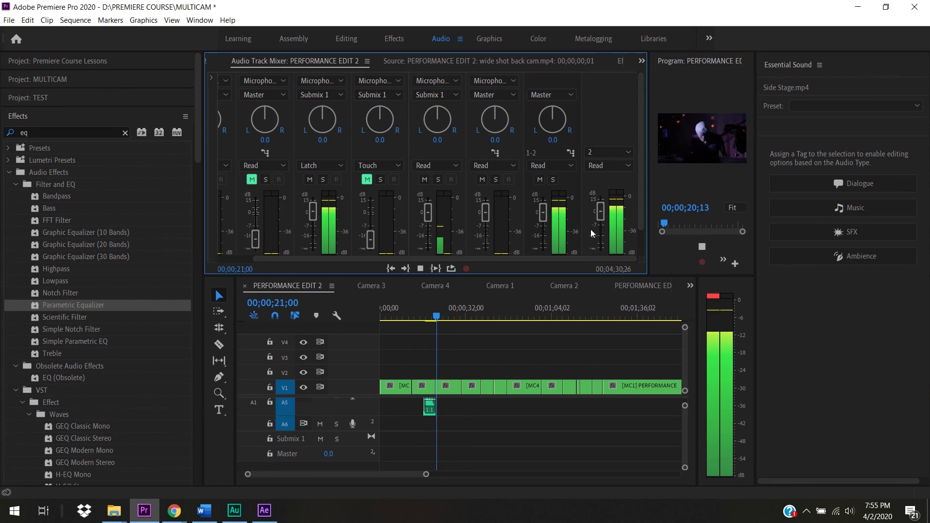
left_click_drag(643, 156, 648, 187)
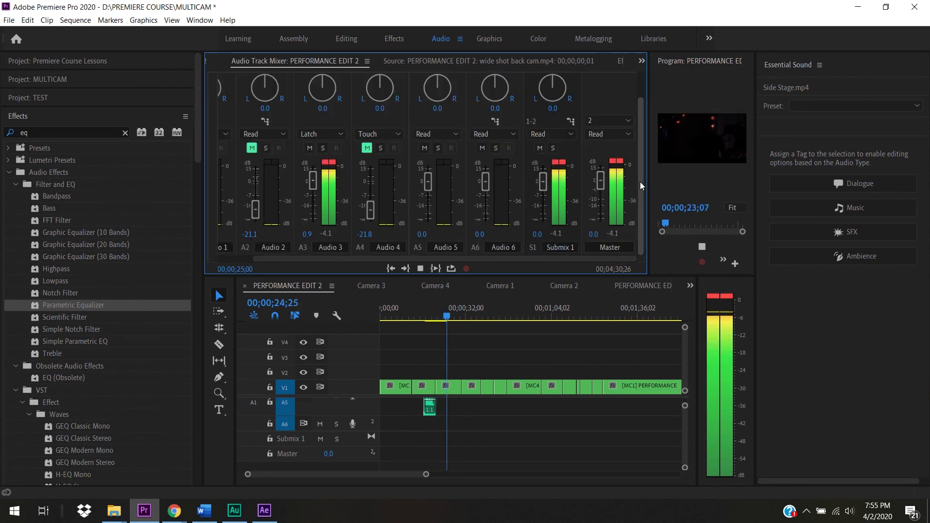
left_click_drag(641, 187, 630, 123)
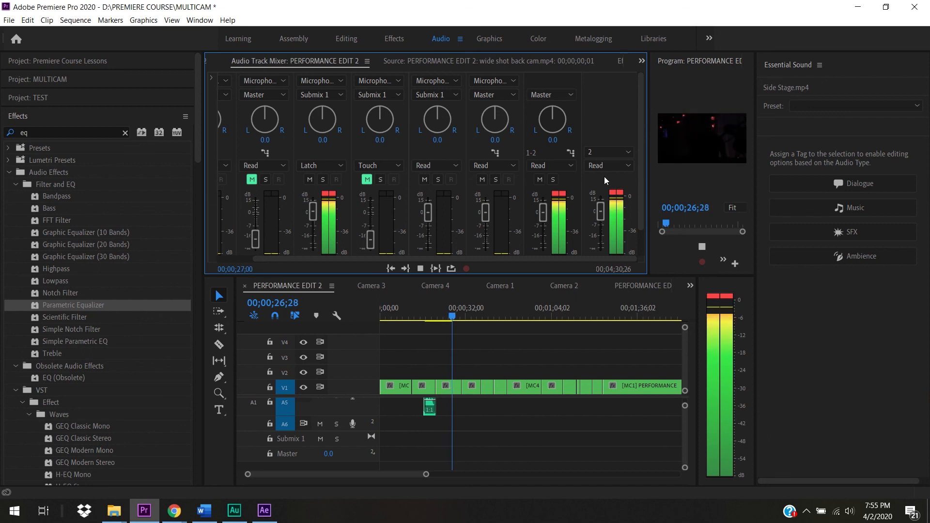
key("space")
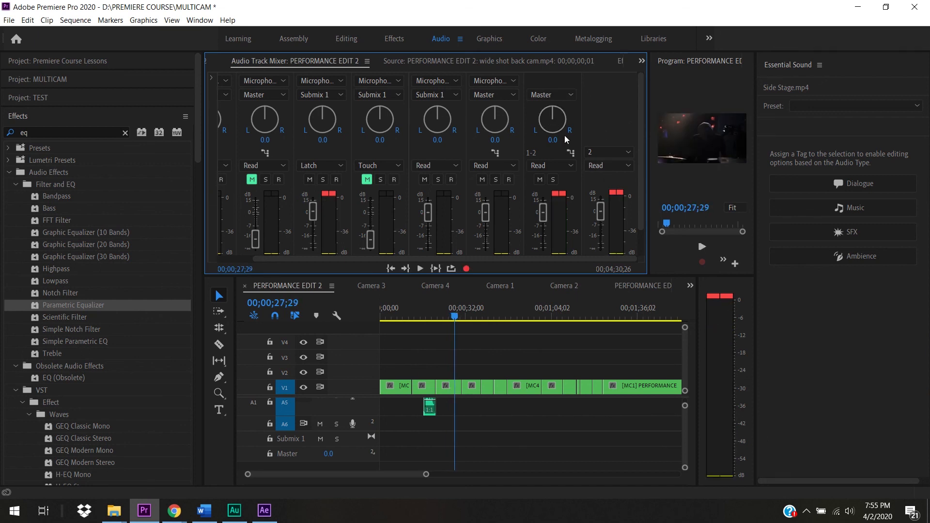
Step: Lower the Submix 1 volume fader during playback, continue listening from further along in the sequence, and stop at 00;01;56;15
key("space")
left_click_drag(540, 213, 545, 231)
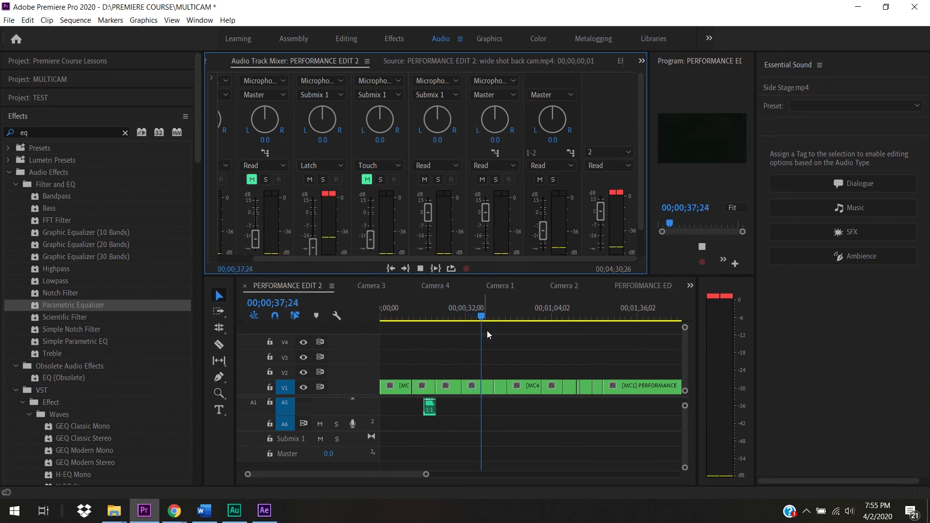
left_click_drag(484, 319, 640, 321)
key("space")
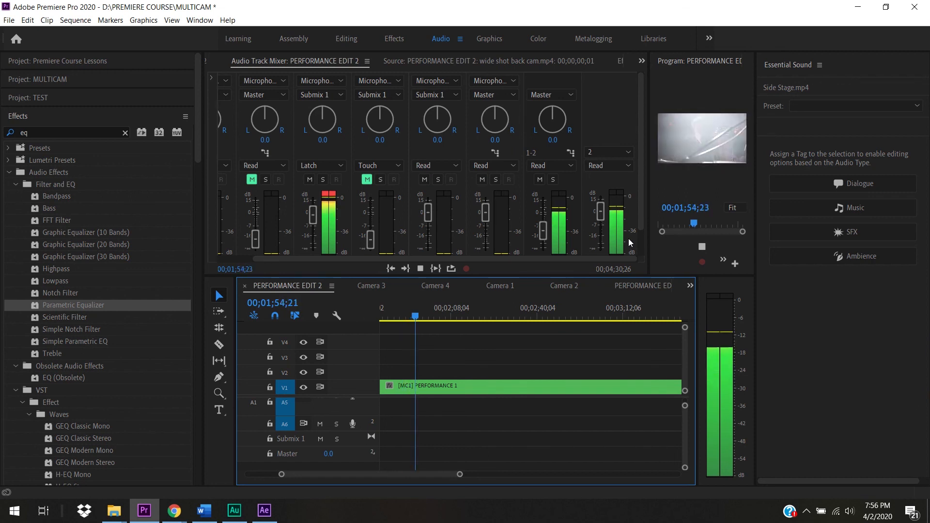
key("space")
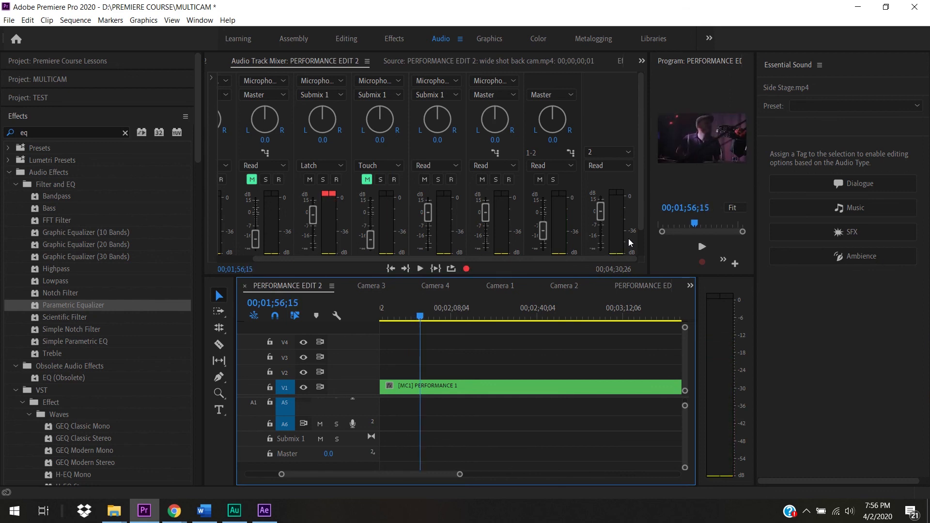